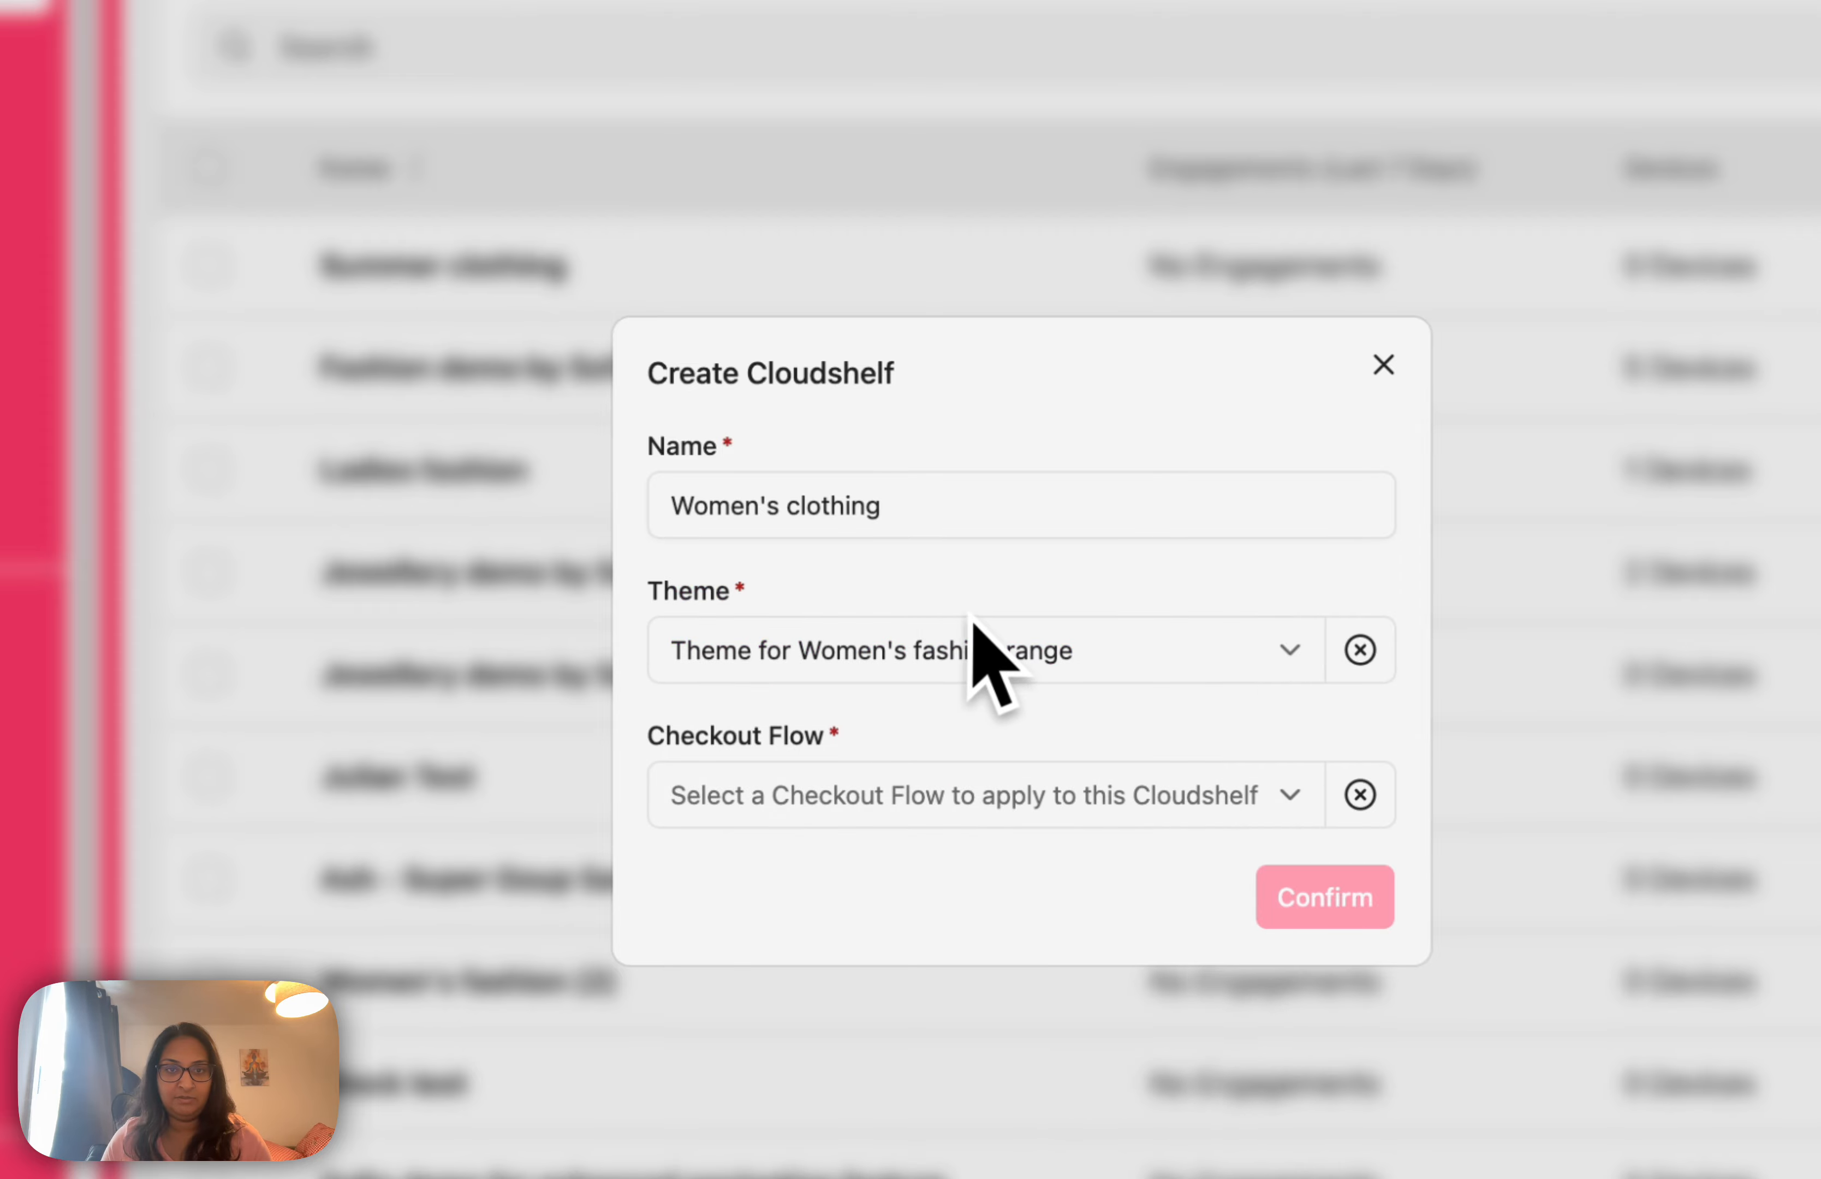
# Assign the Shopify Checkout Flow to the new Women's clothing Cloudshelf and confirm its creation.
pyautogui.click(918, 816)
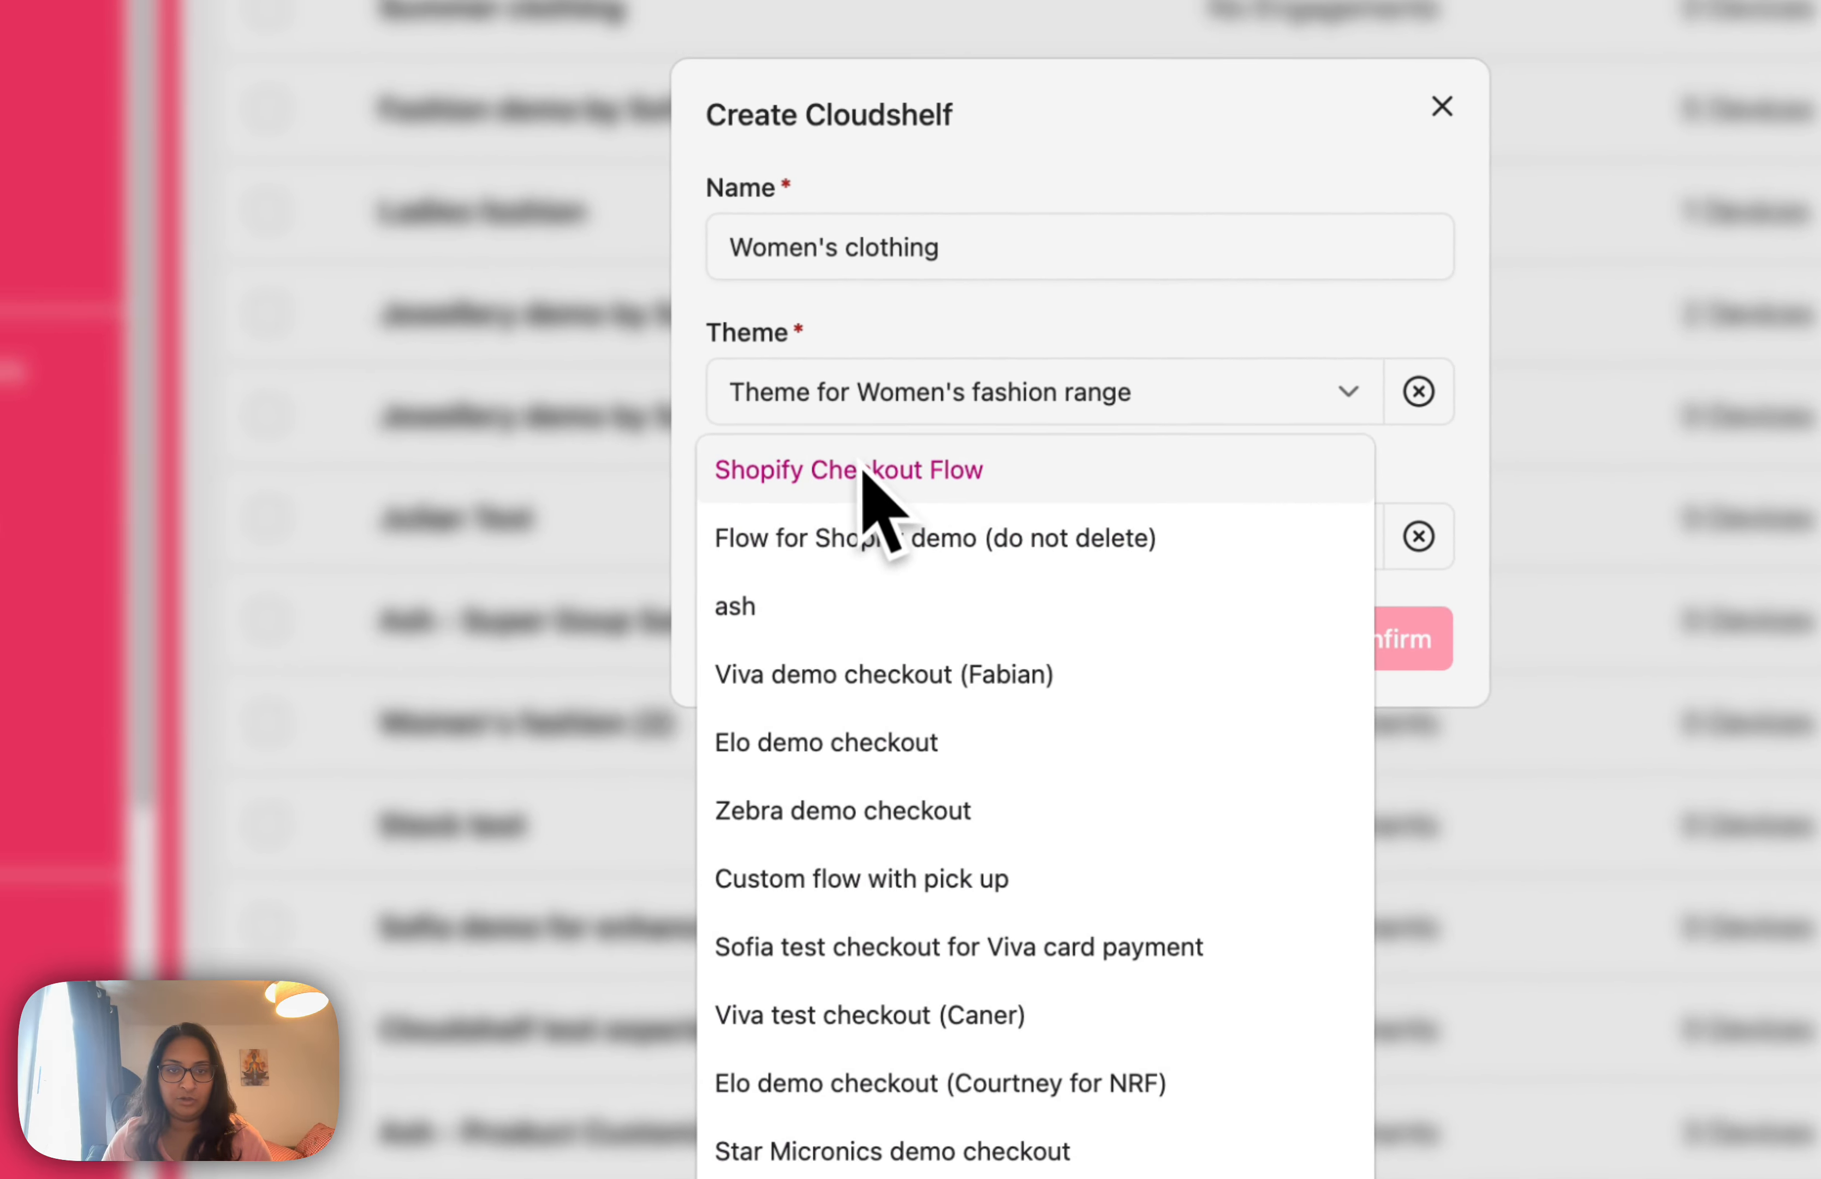
pyautogui.click(852, 413)
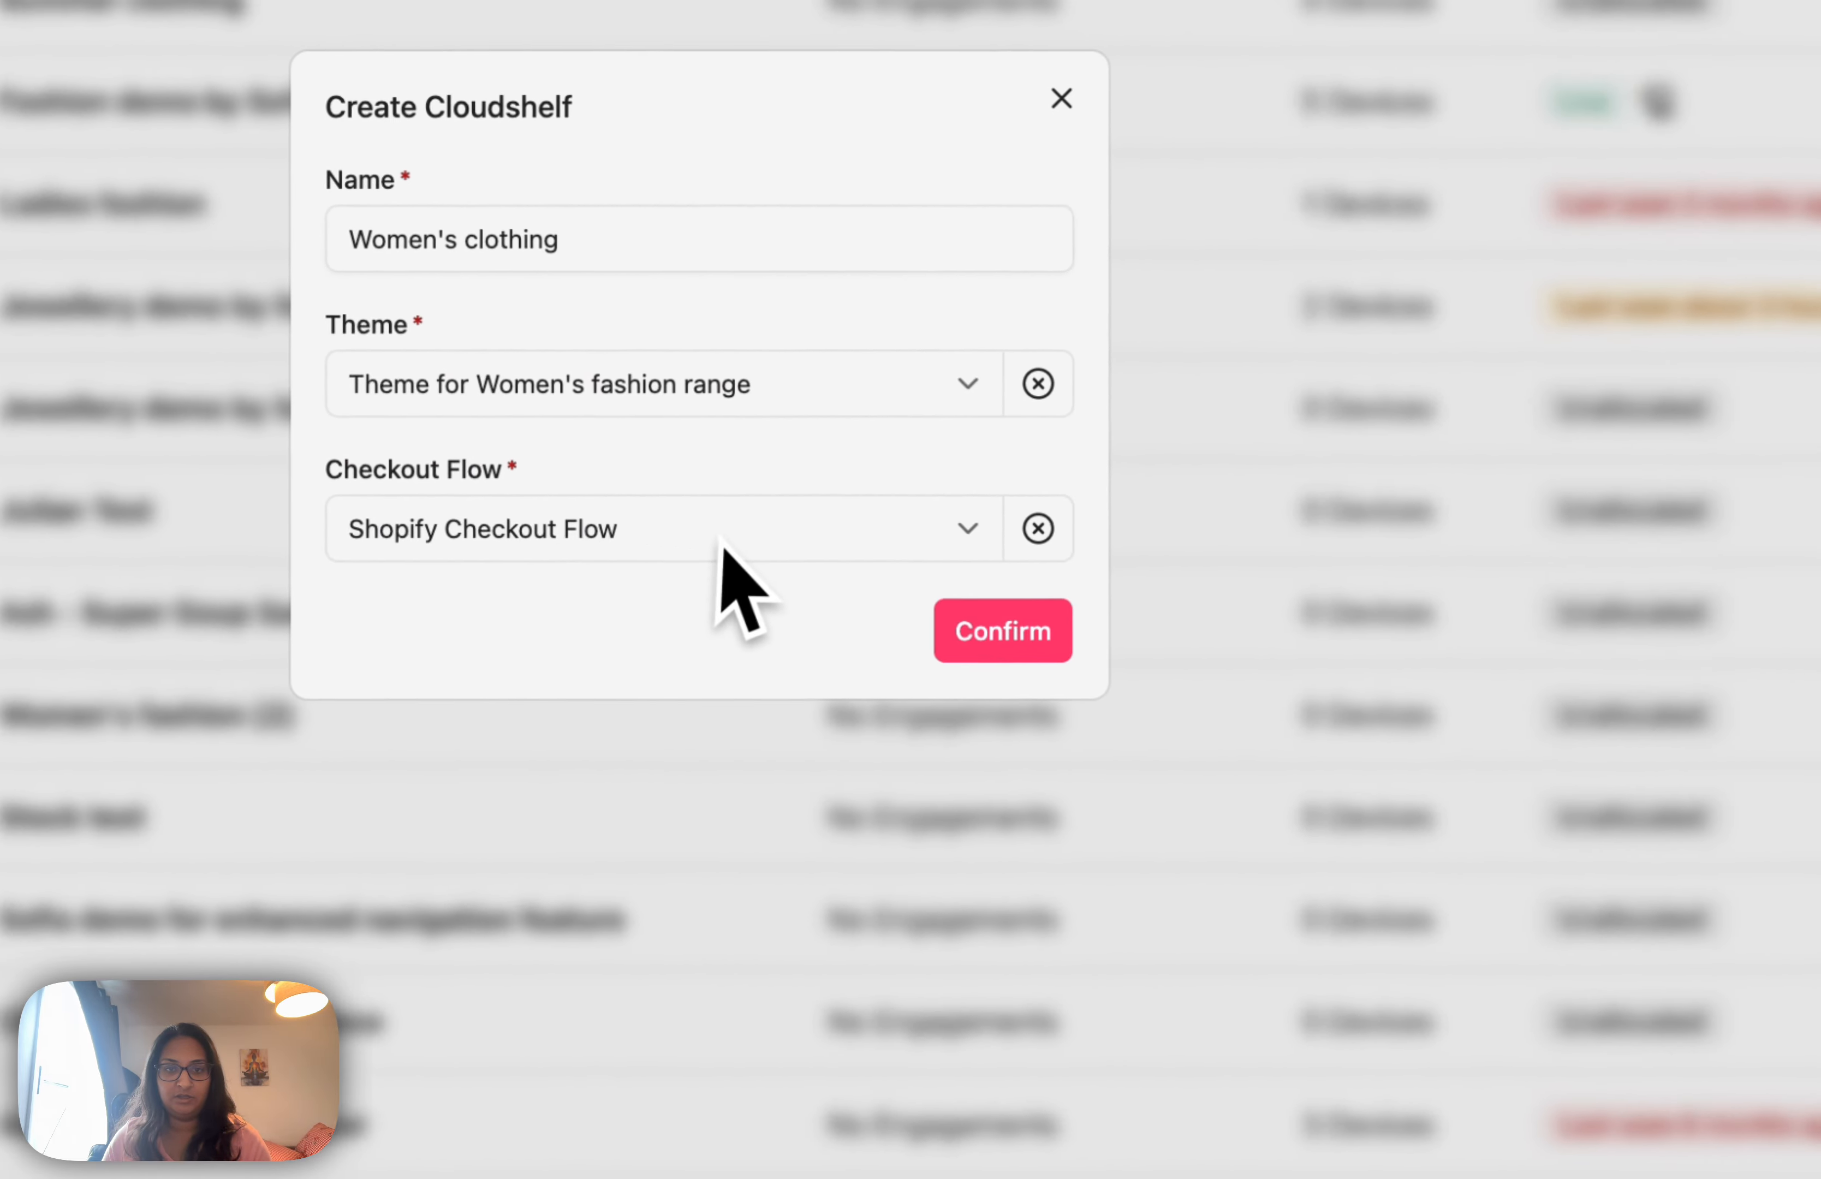
pyautogui.click(1003, 630)
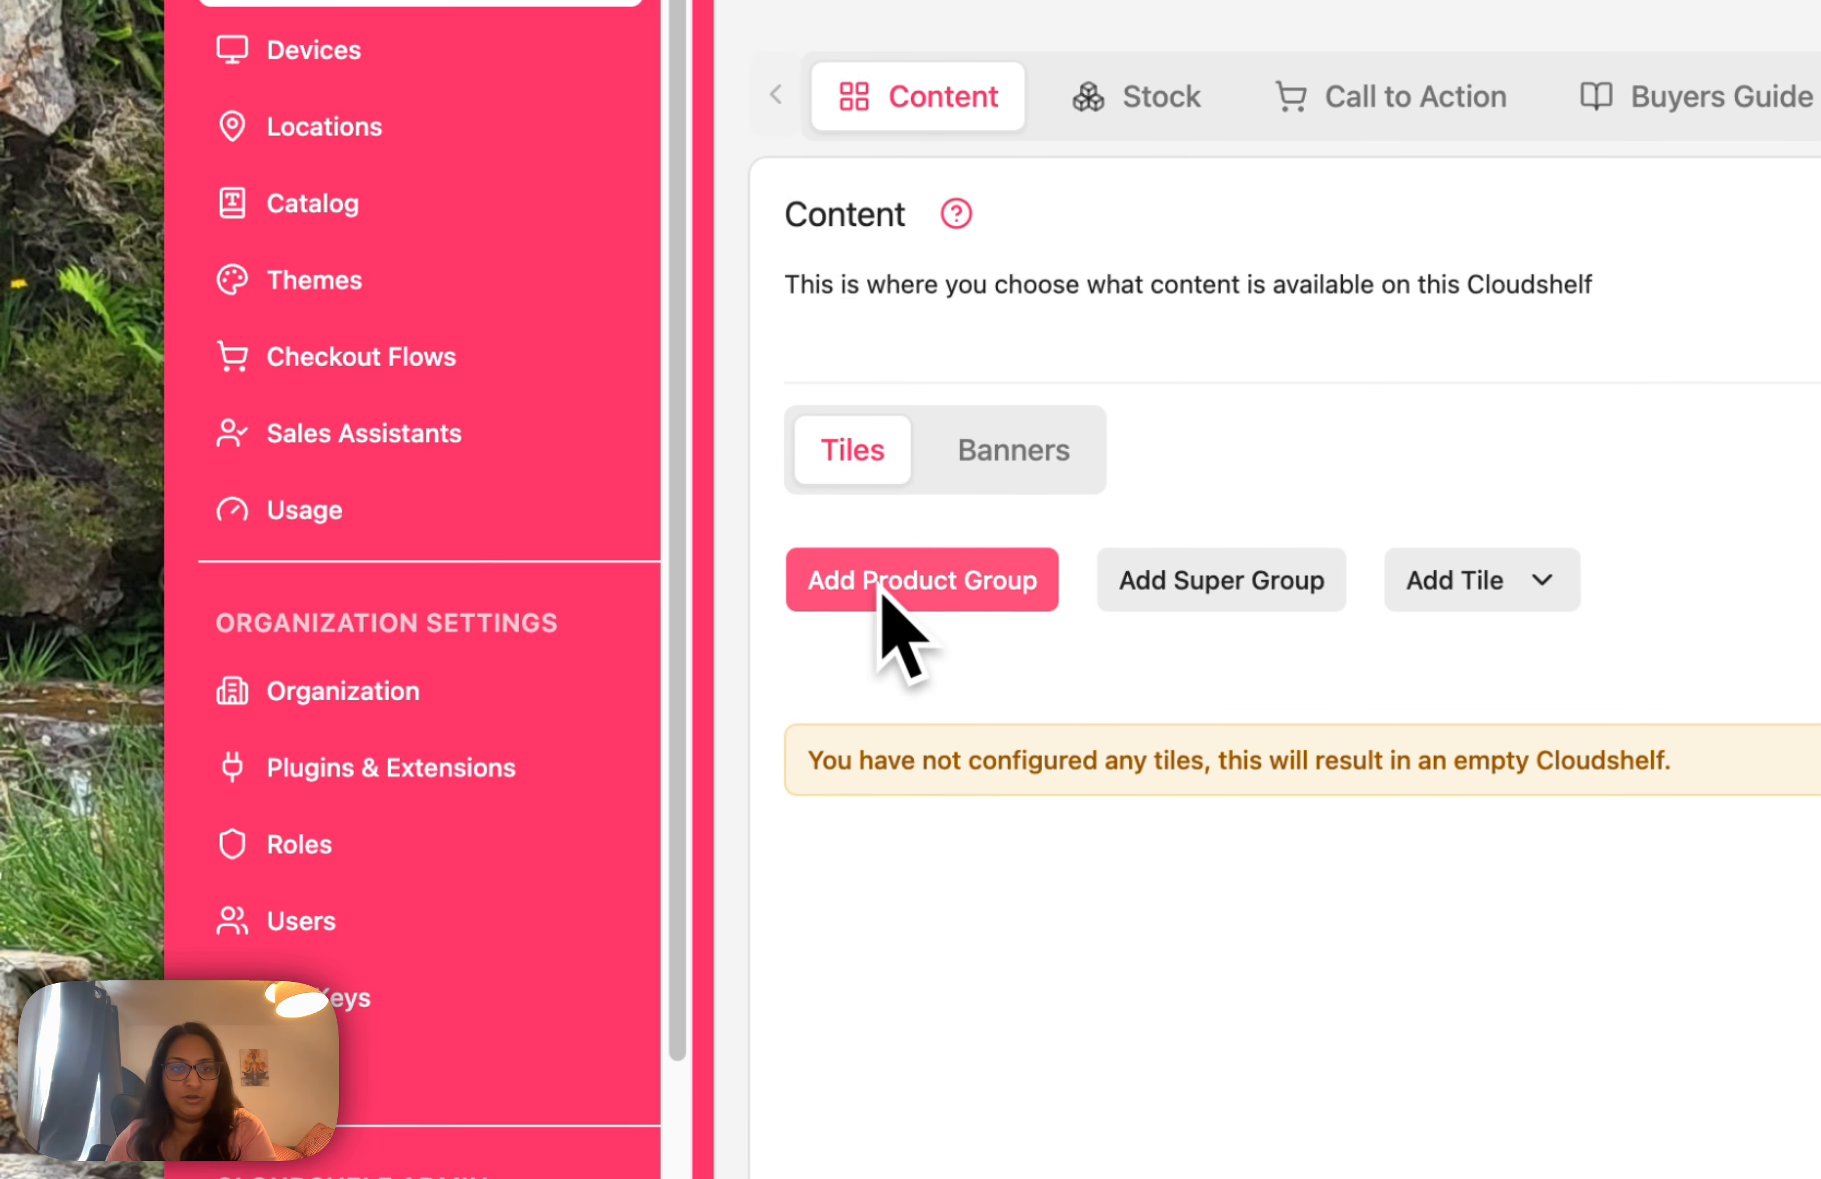
# Start adding product groups to the Cloudshelf's tiles and select Tops, Dresses, T-shirts and Skirts.
pyautogui.click(881, 592)
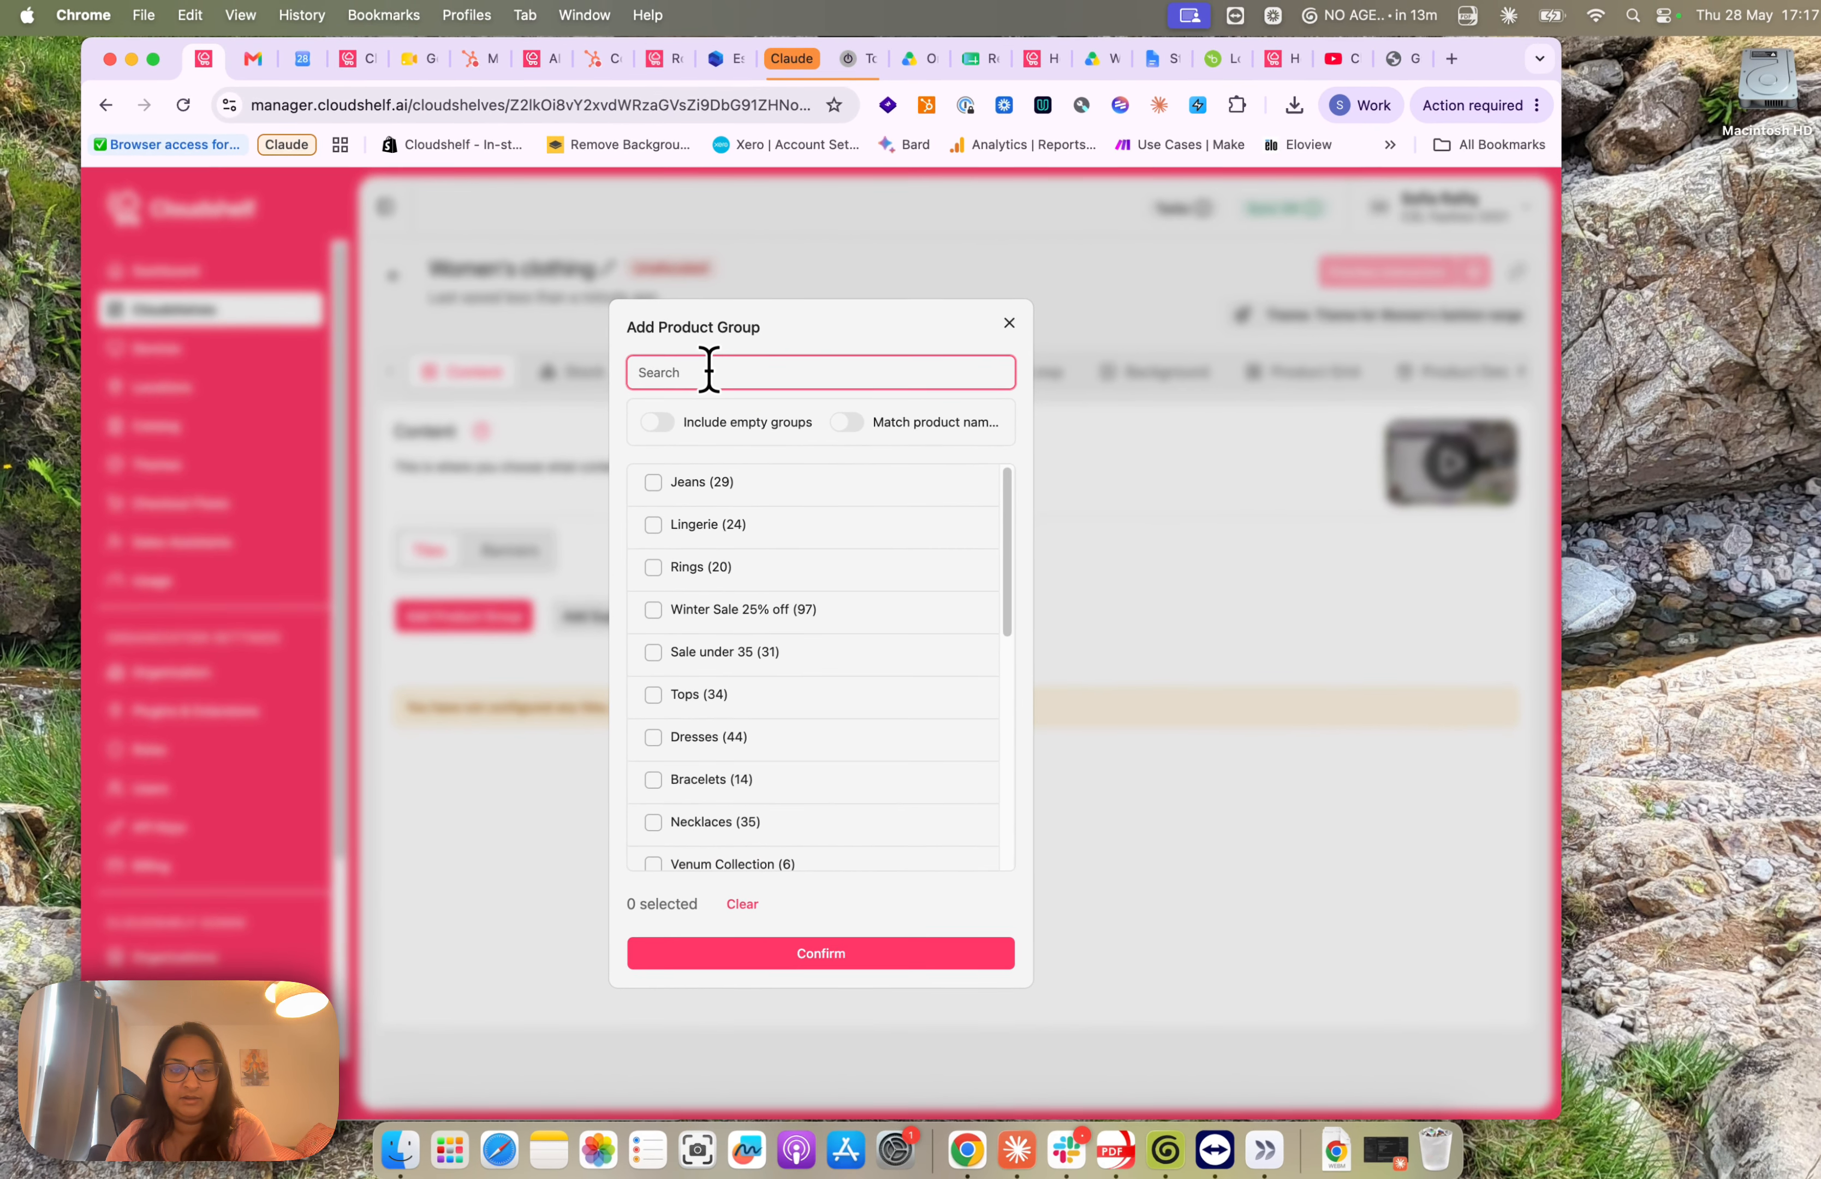
pyautogui.scroll(-5, 843, 582)
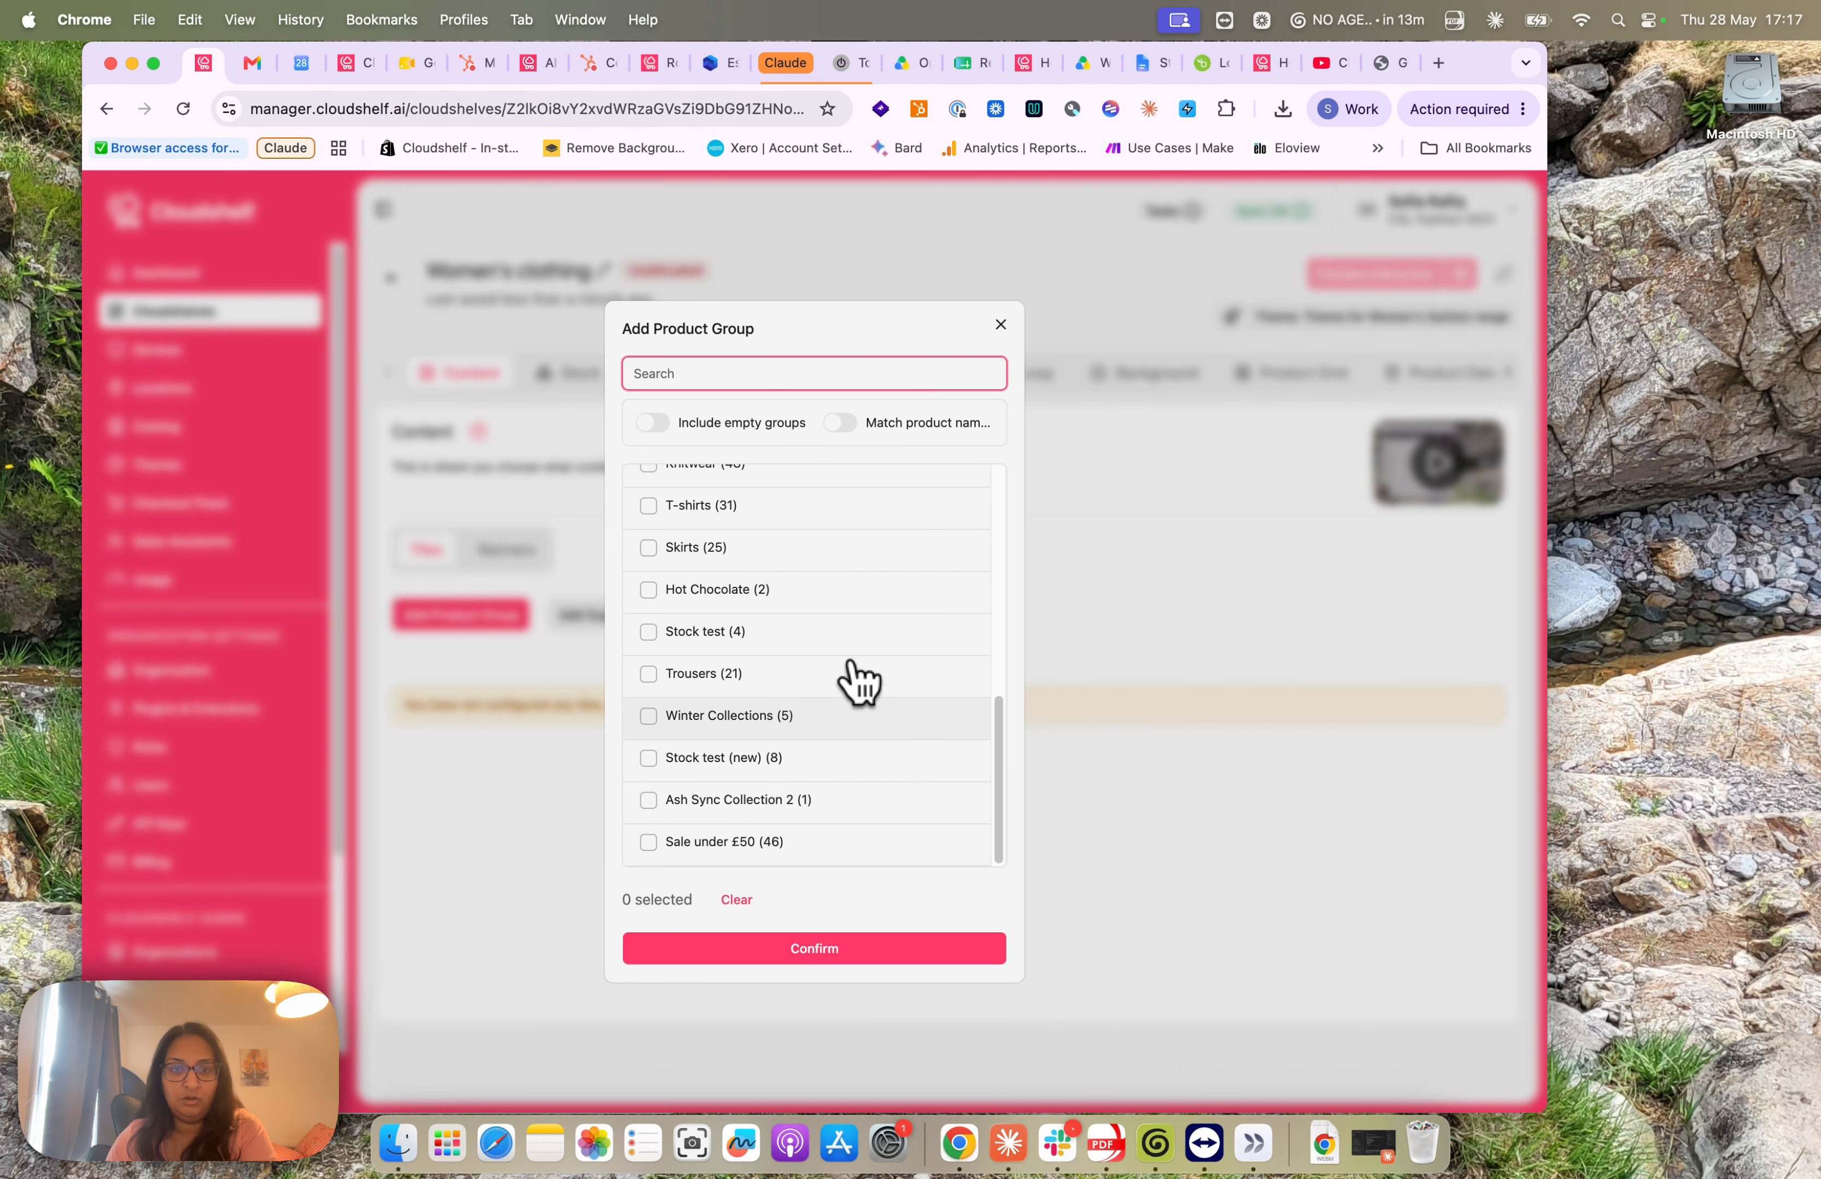
pyautogui.scroll(5, 850, 689)
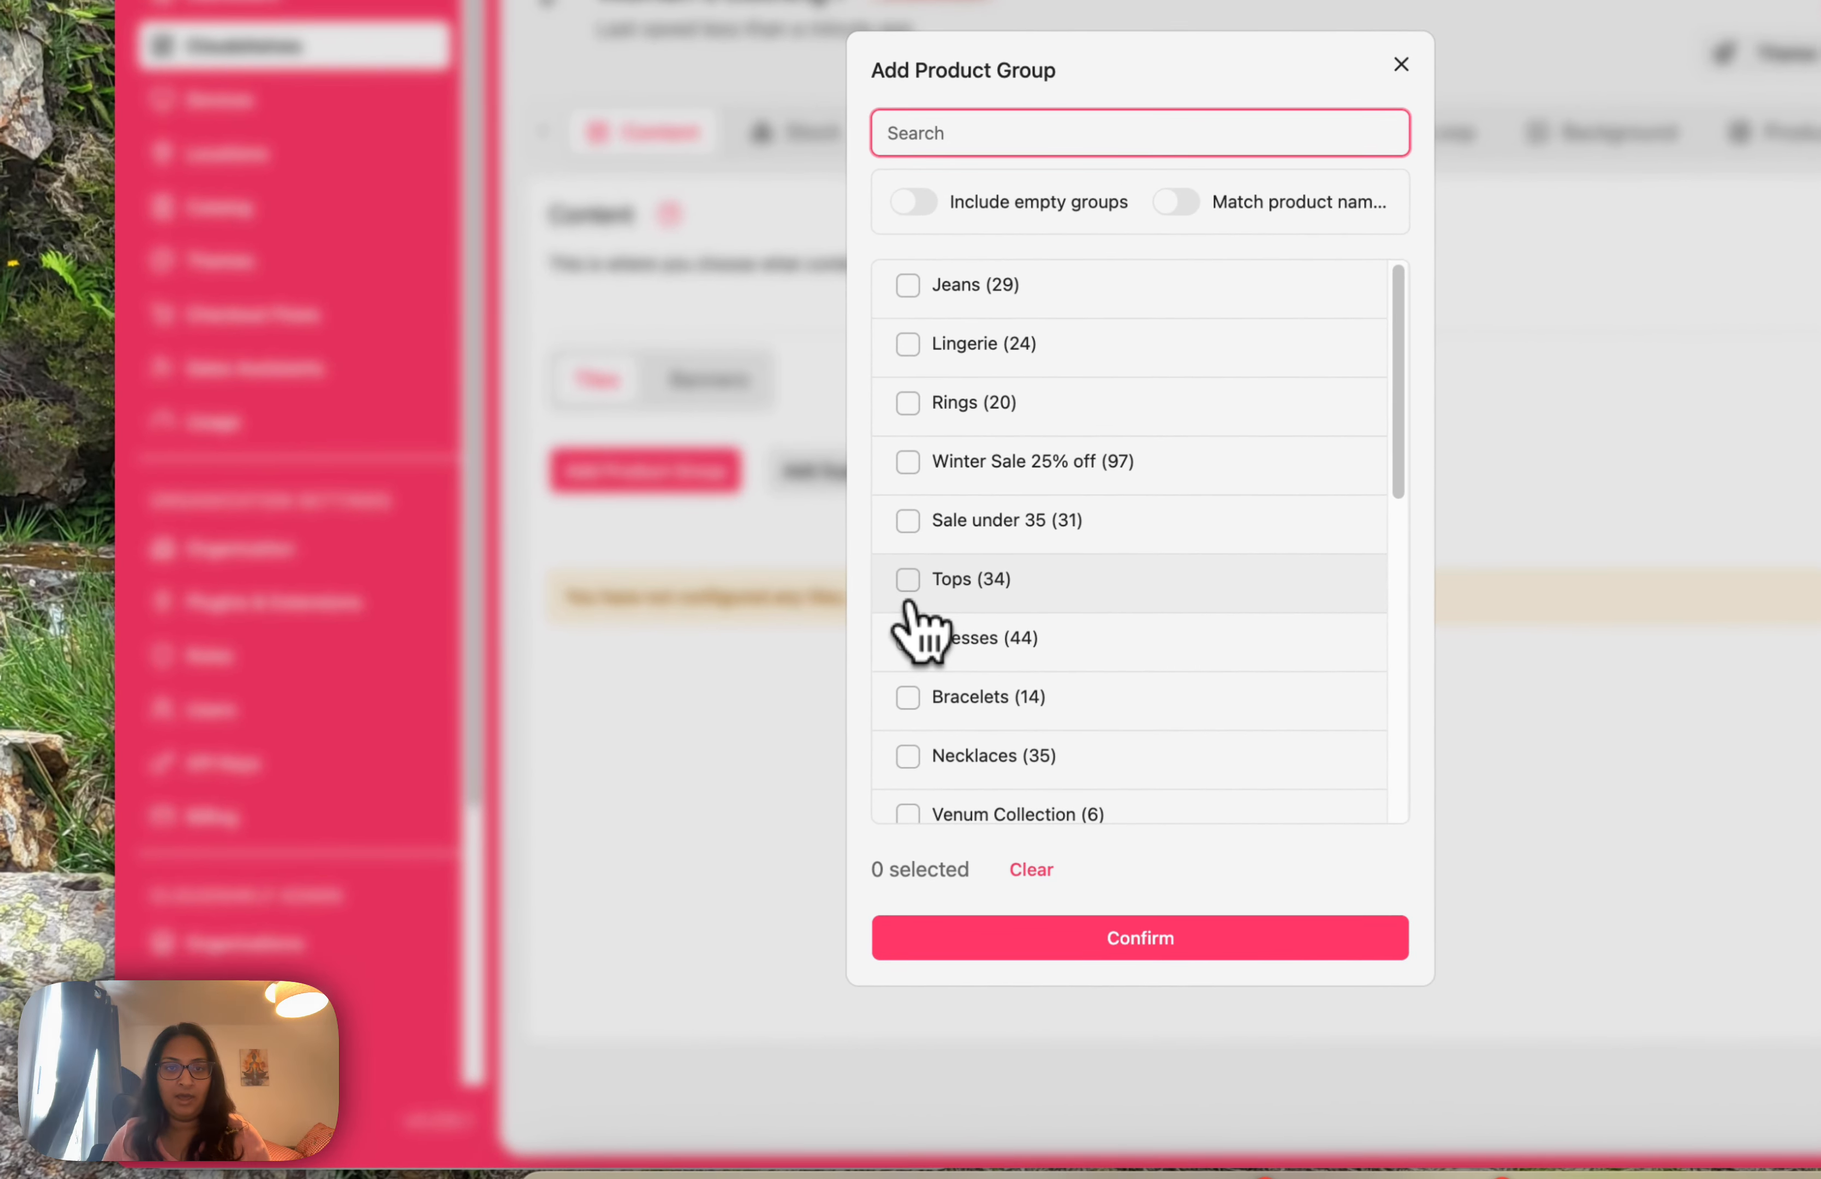
pyautogui.click(911, 586)
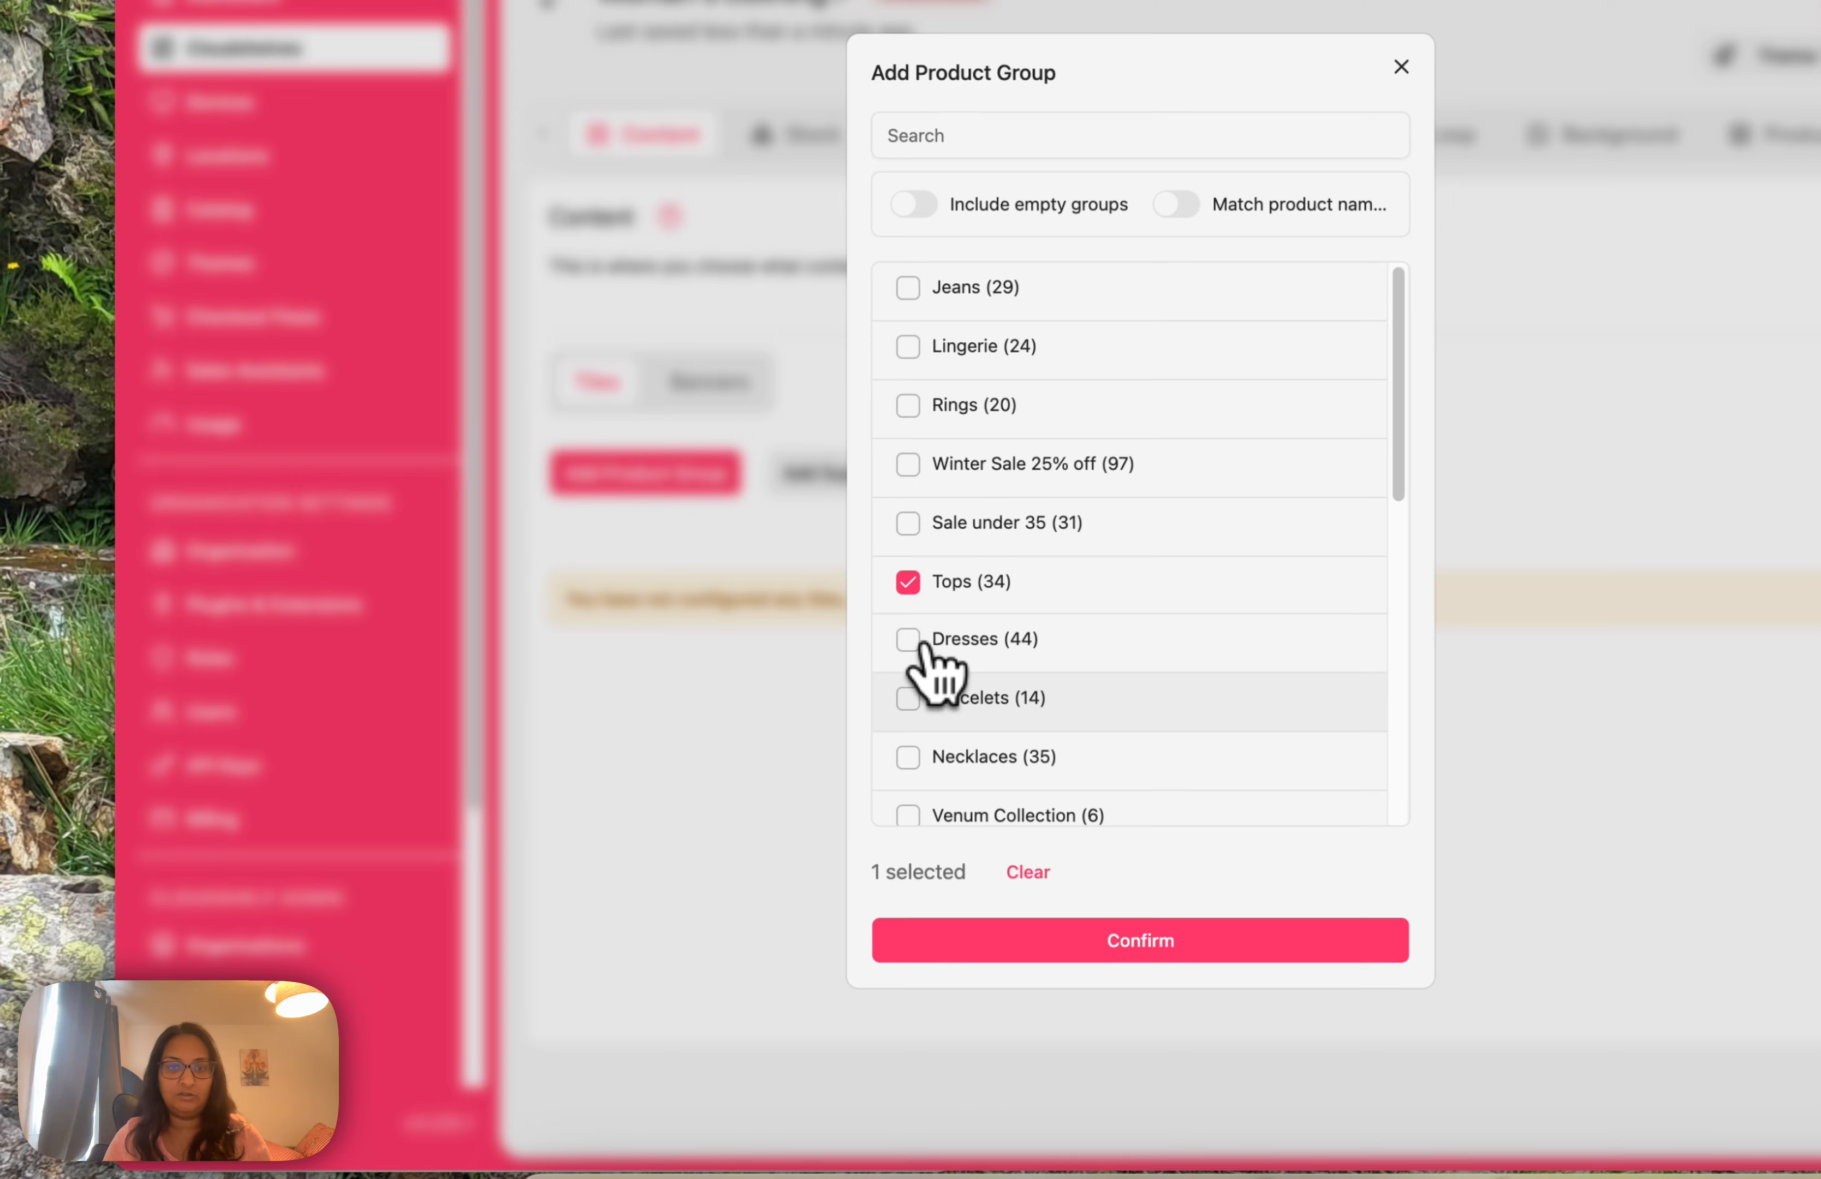
pyautogui.click(909, 638)
pyautogui.scroll(-5, 957, 659)
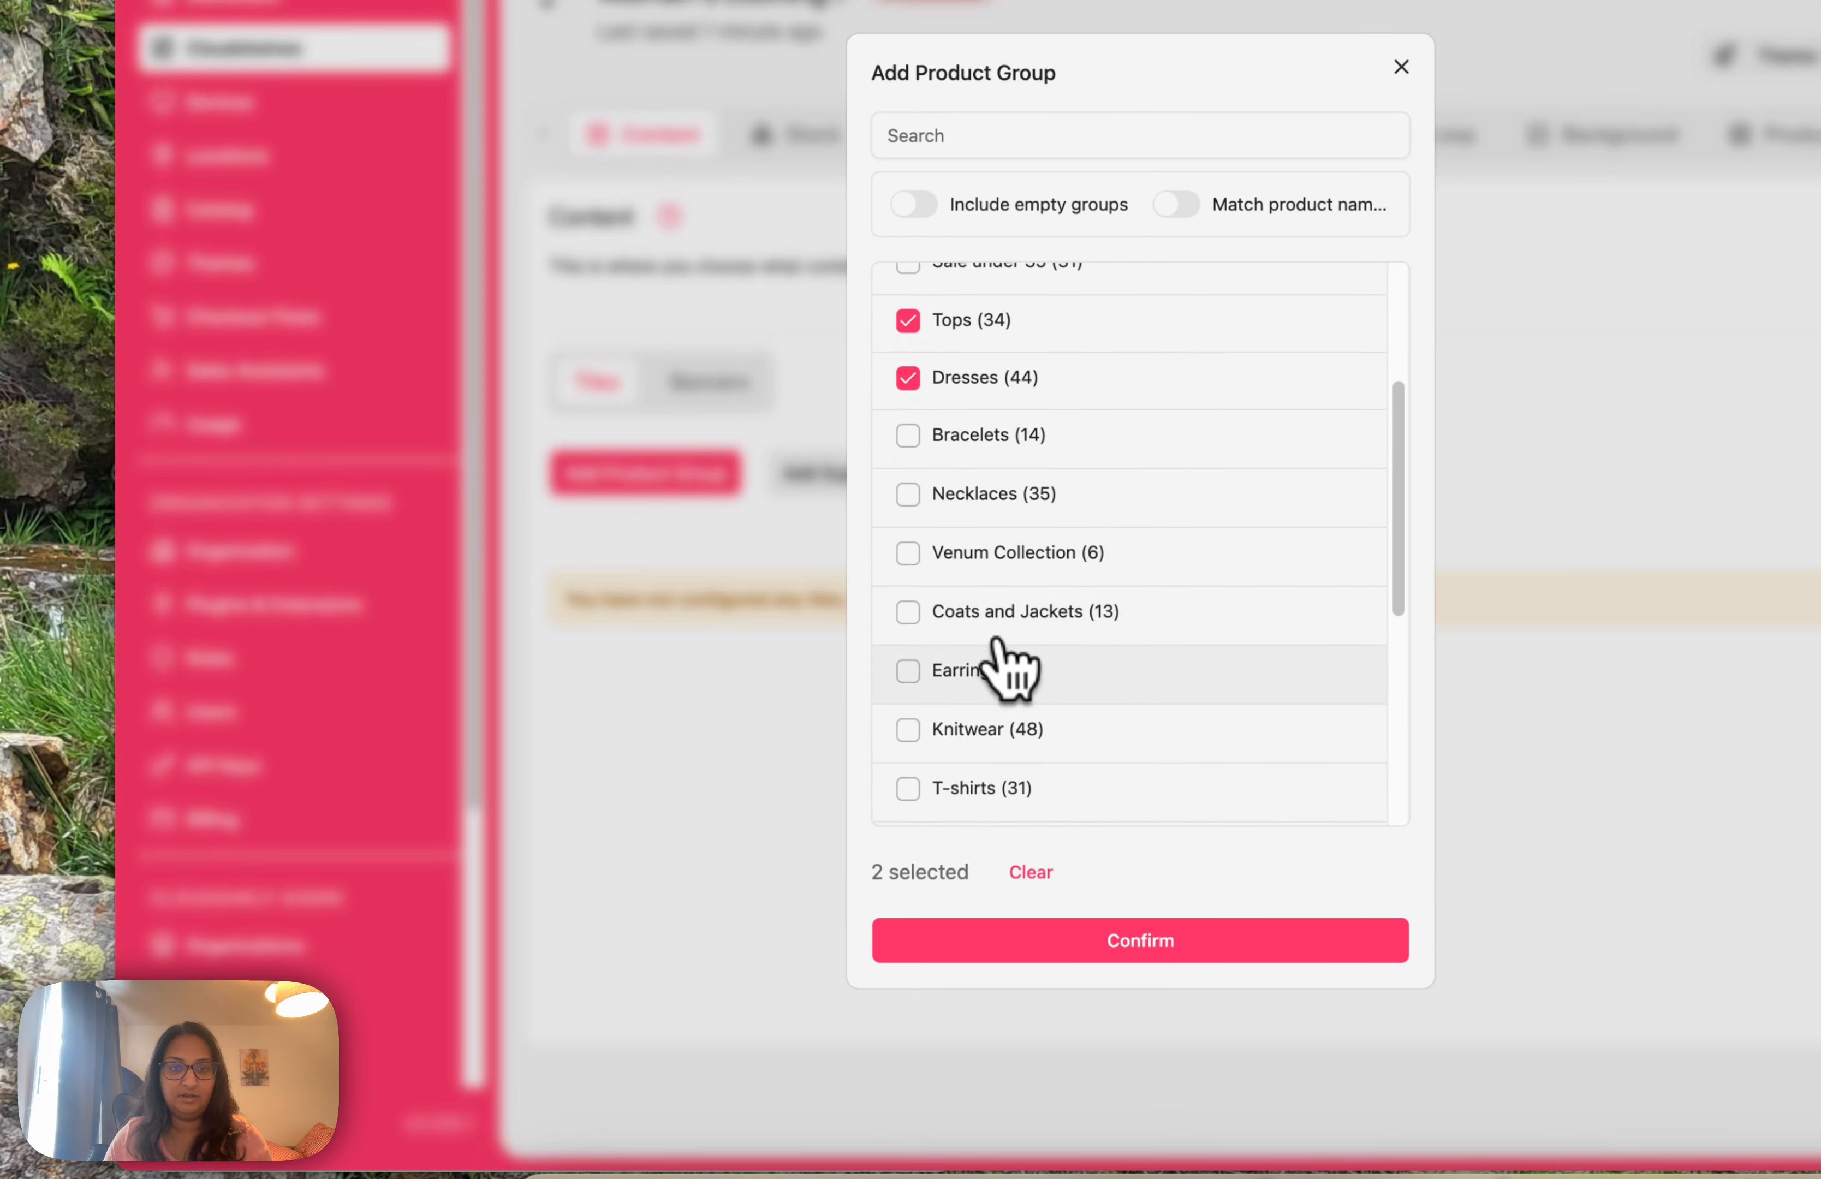
pyautogui.click(913, 741)
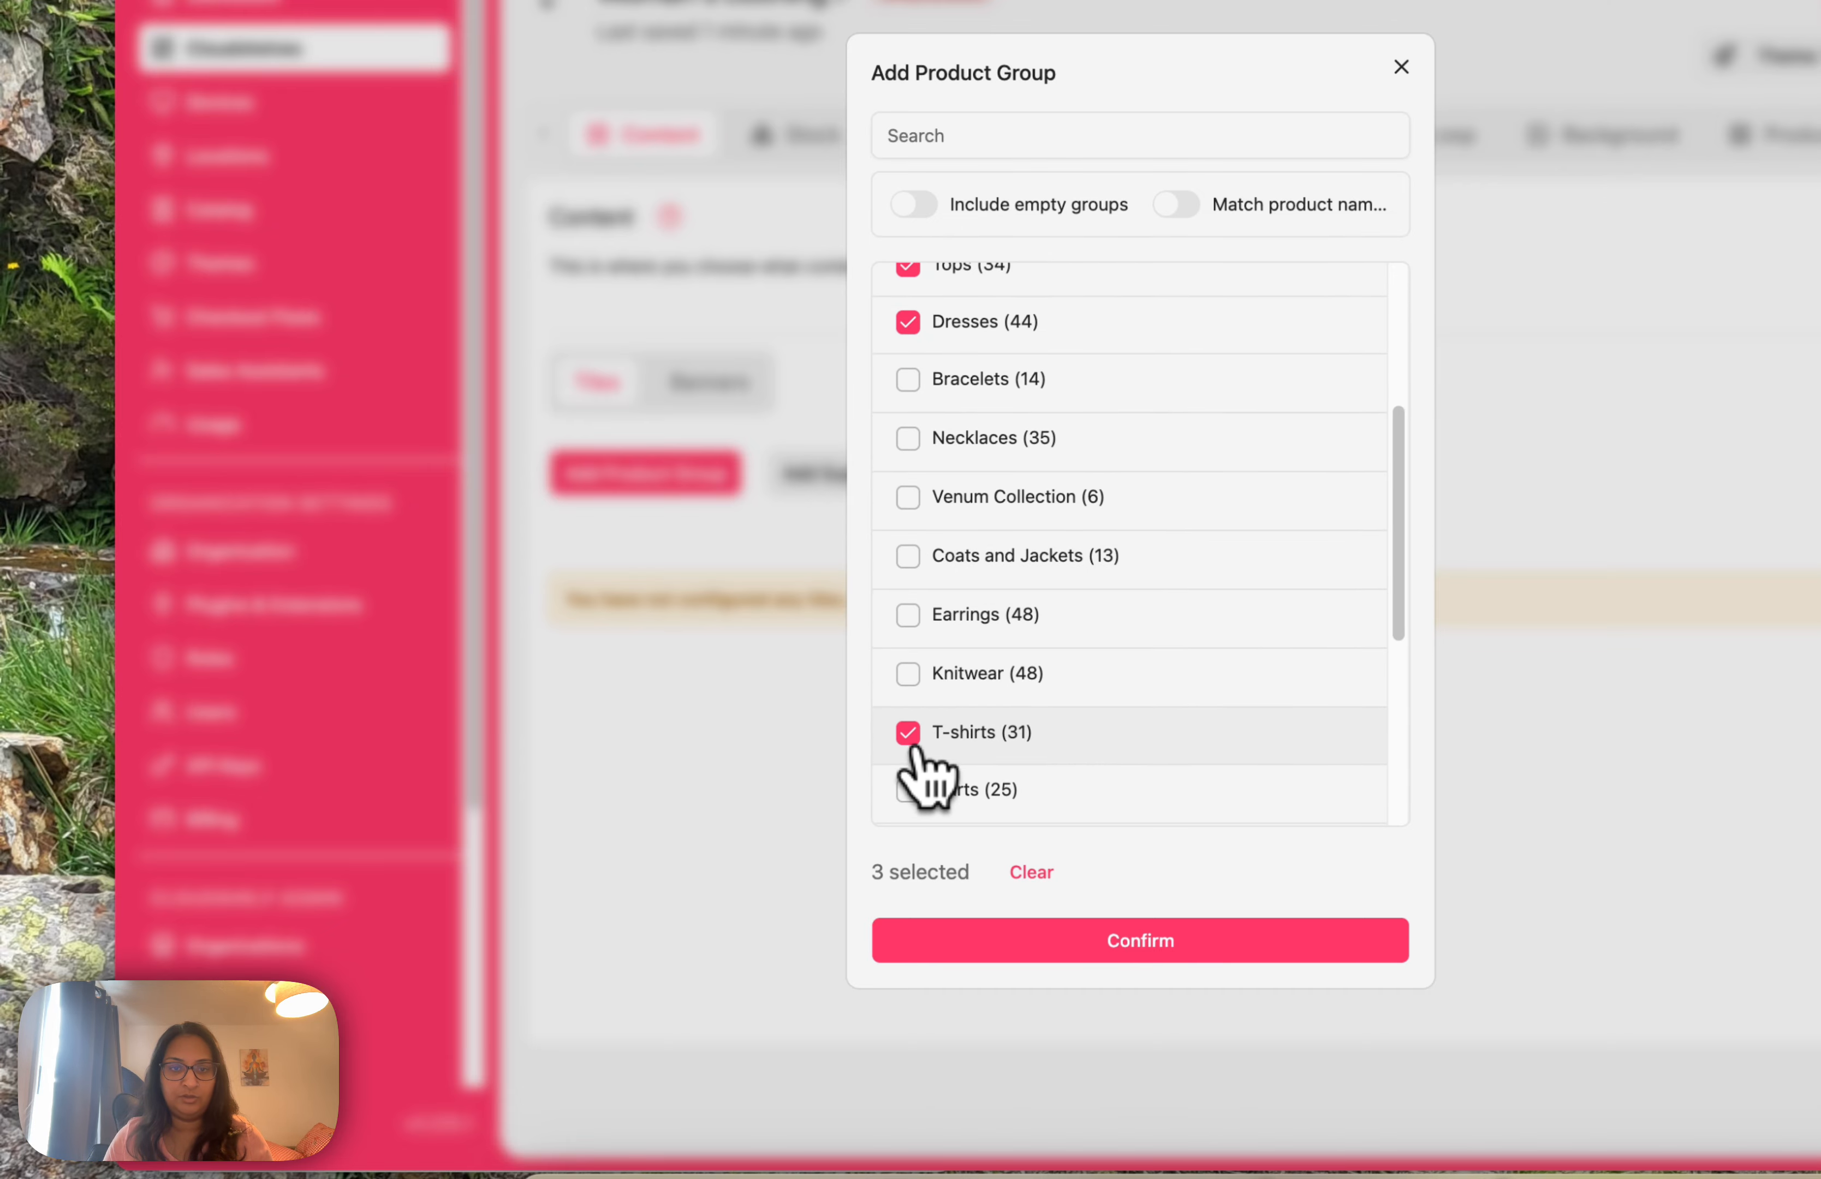
pyautogui.scroll(-6, 969, 762)
pyautogui.click(910, 380)
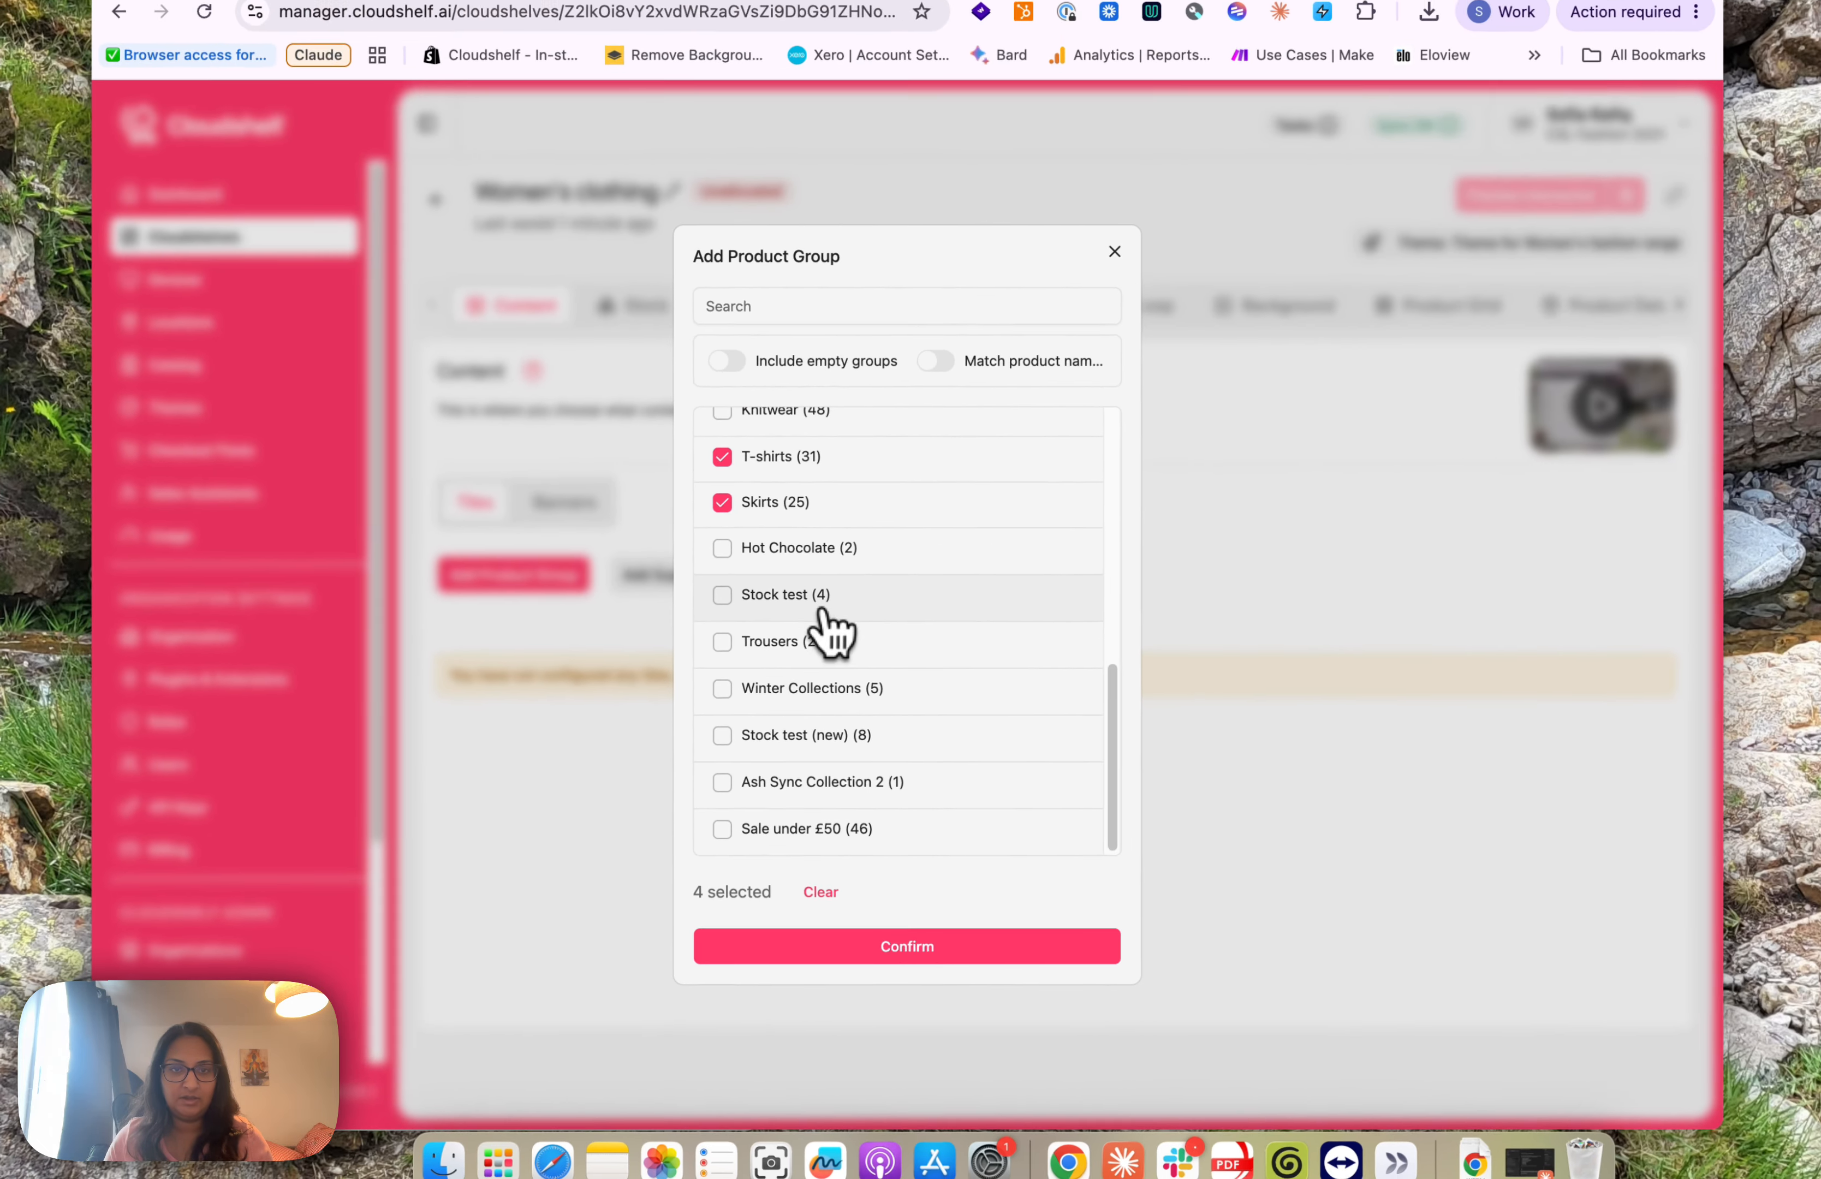
# Include the Sale under £50 and Jeans groups in the selection and add all selected product groups as tiles.
pyautogui.scroll(7, 827, 622)
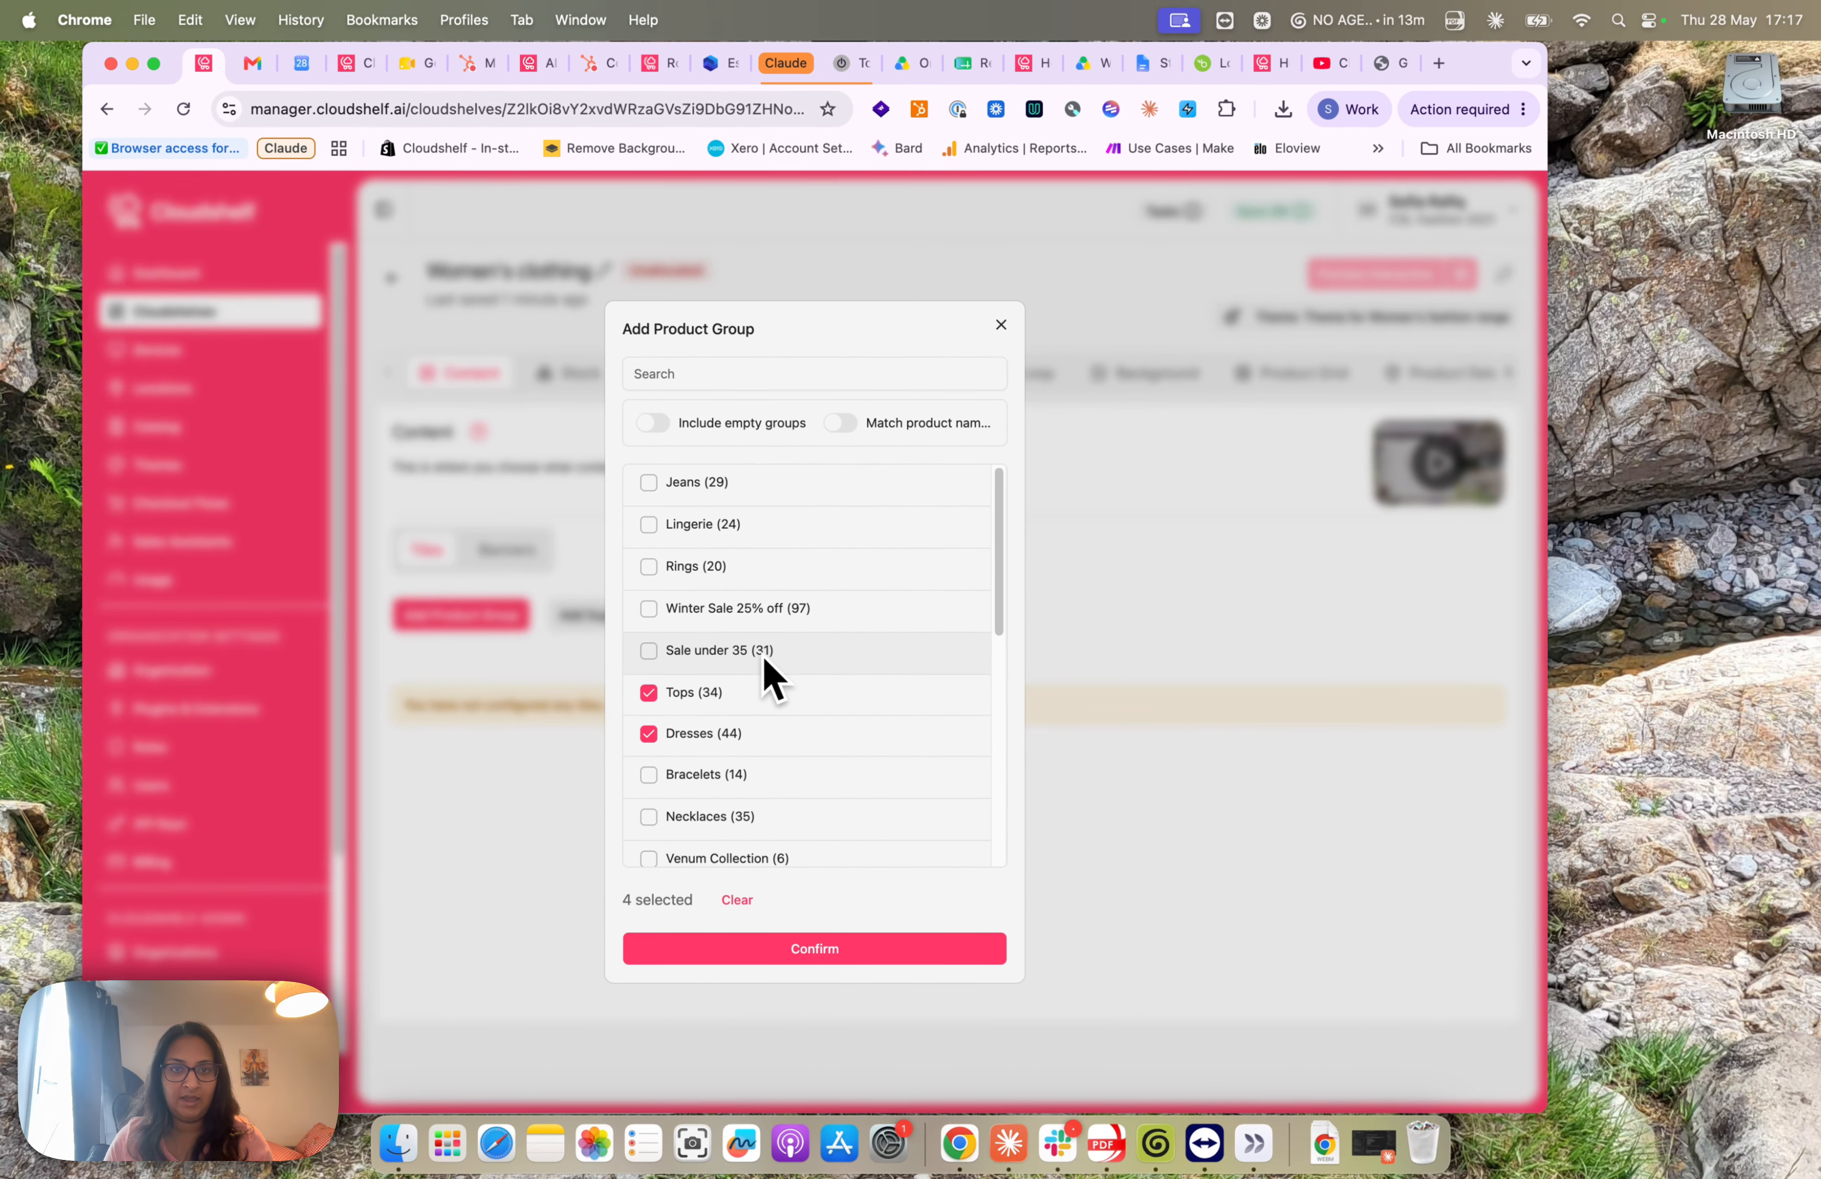
pyautogui.scroll(-5, 851, 641)
pyautogui.scroll(-3, 746, 685)
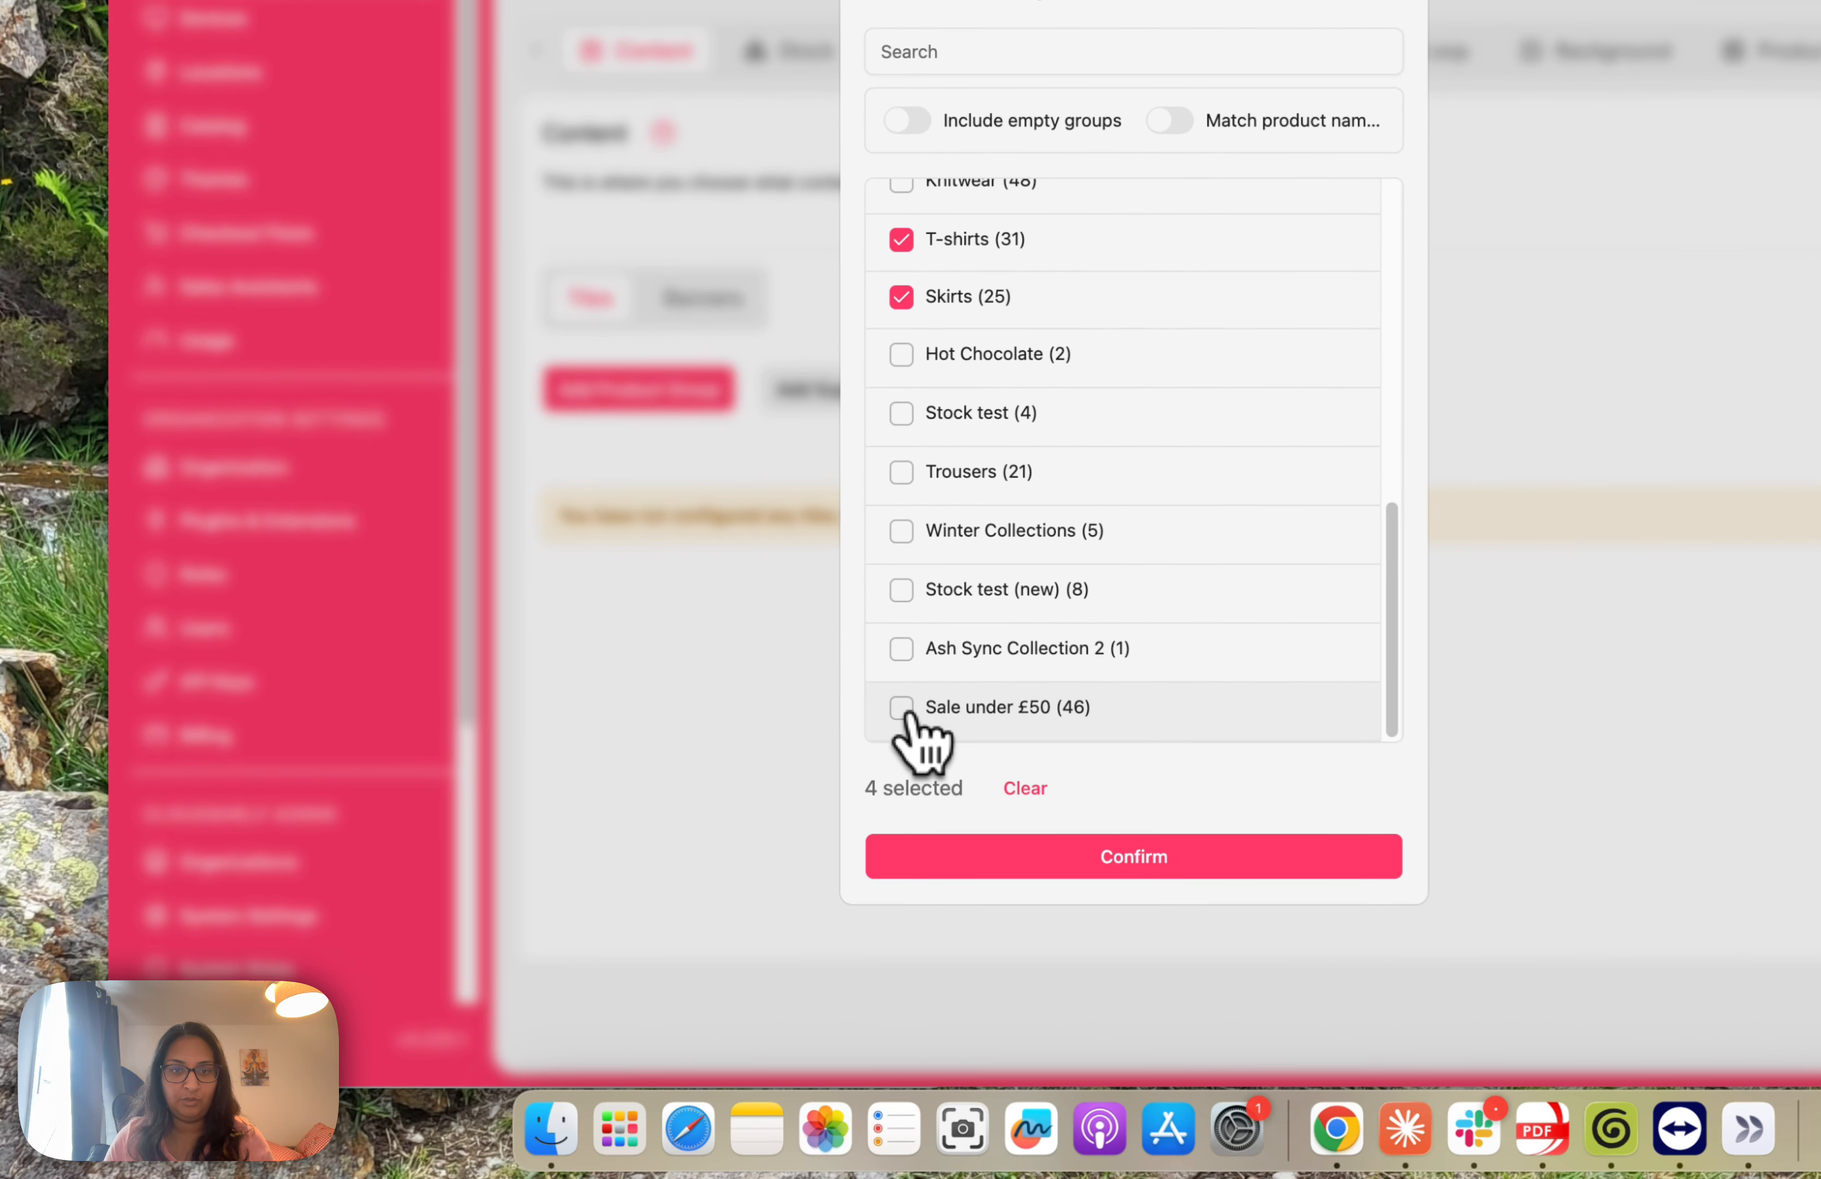
pyautogui.click(907, 716)
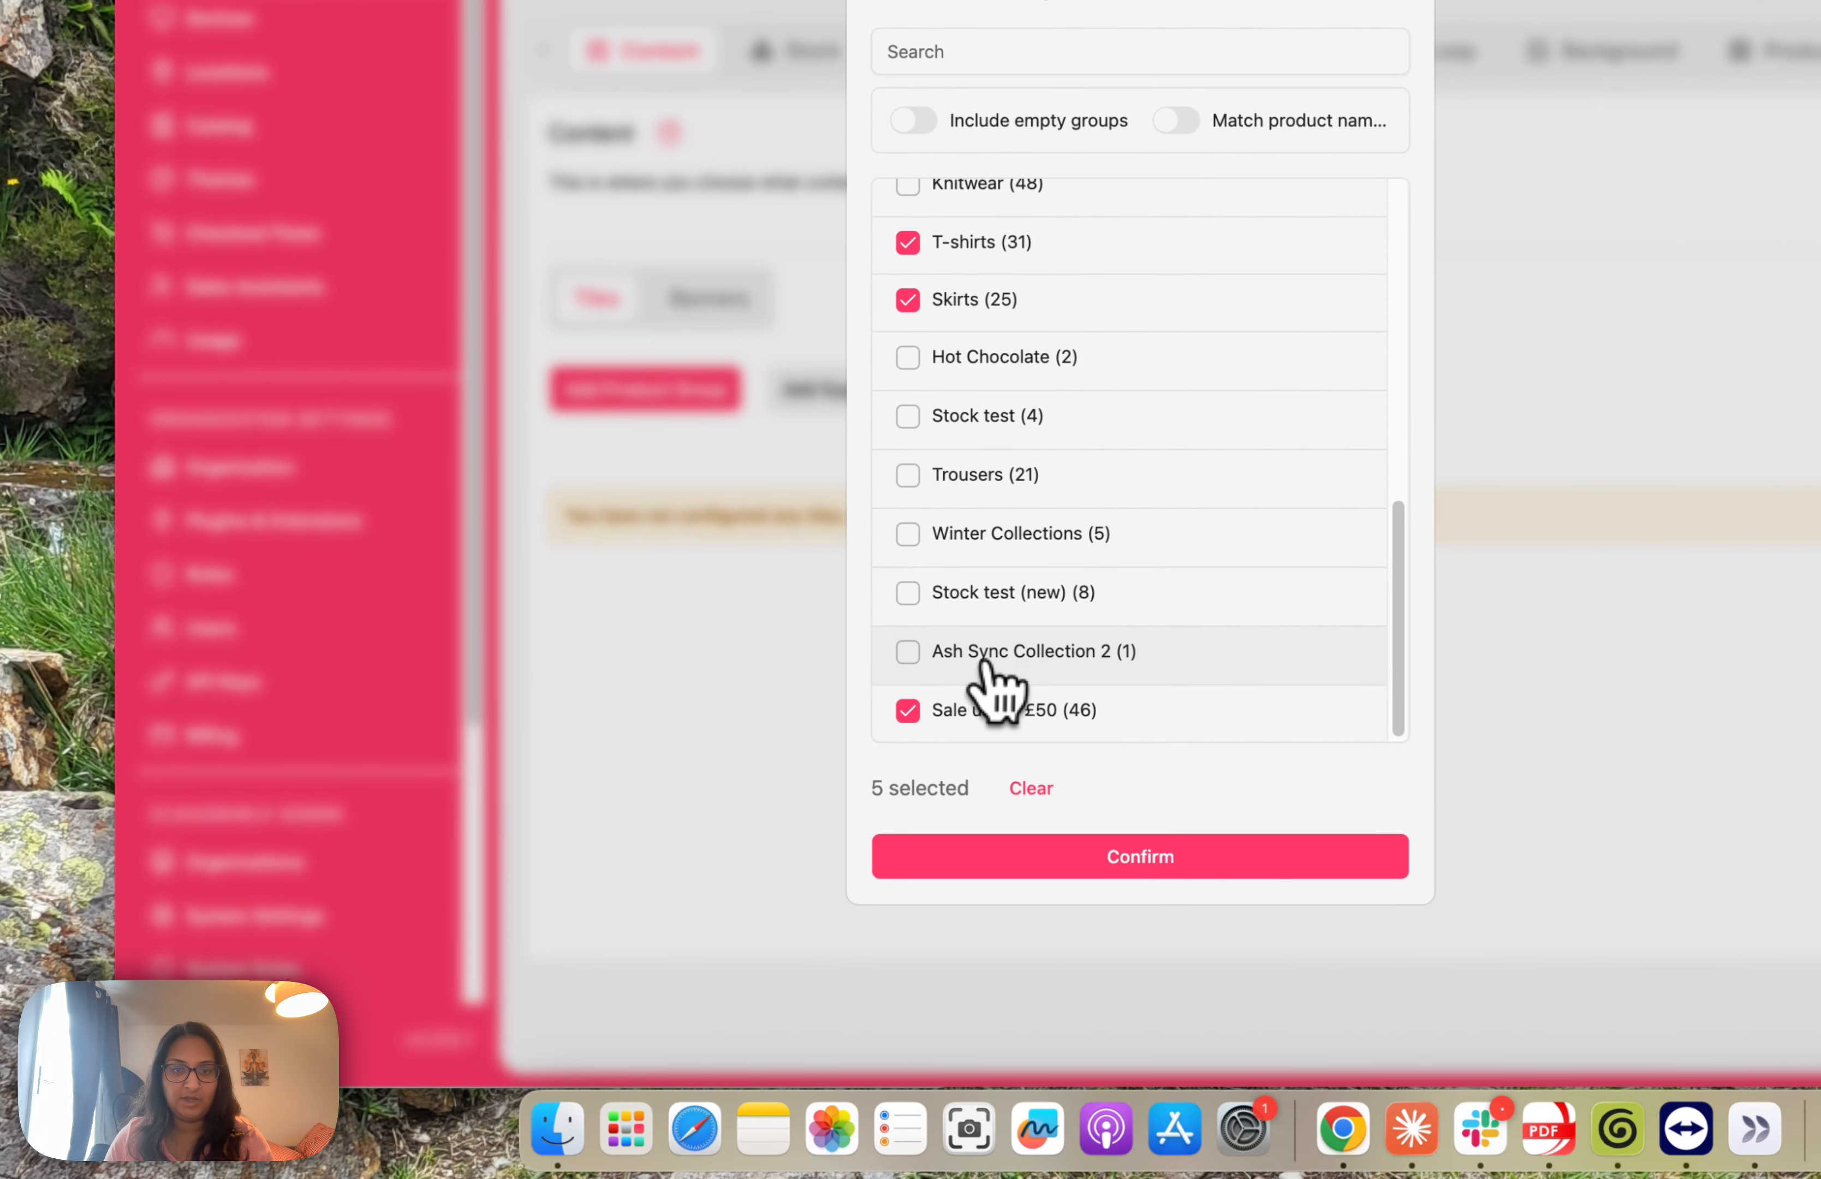
pyautogui.scroll(8, 995, 662)
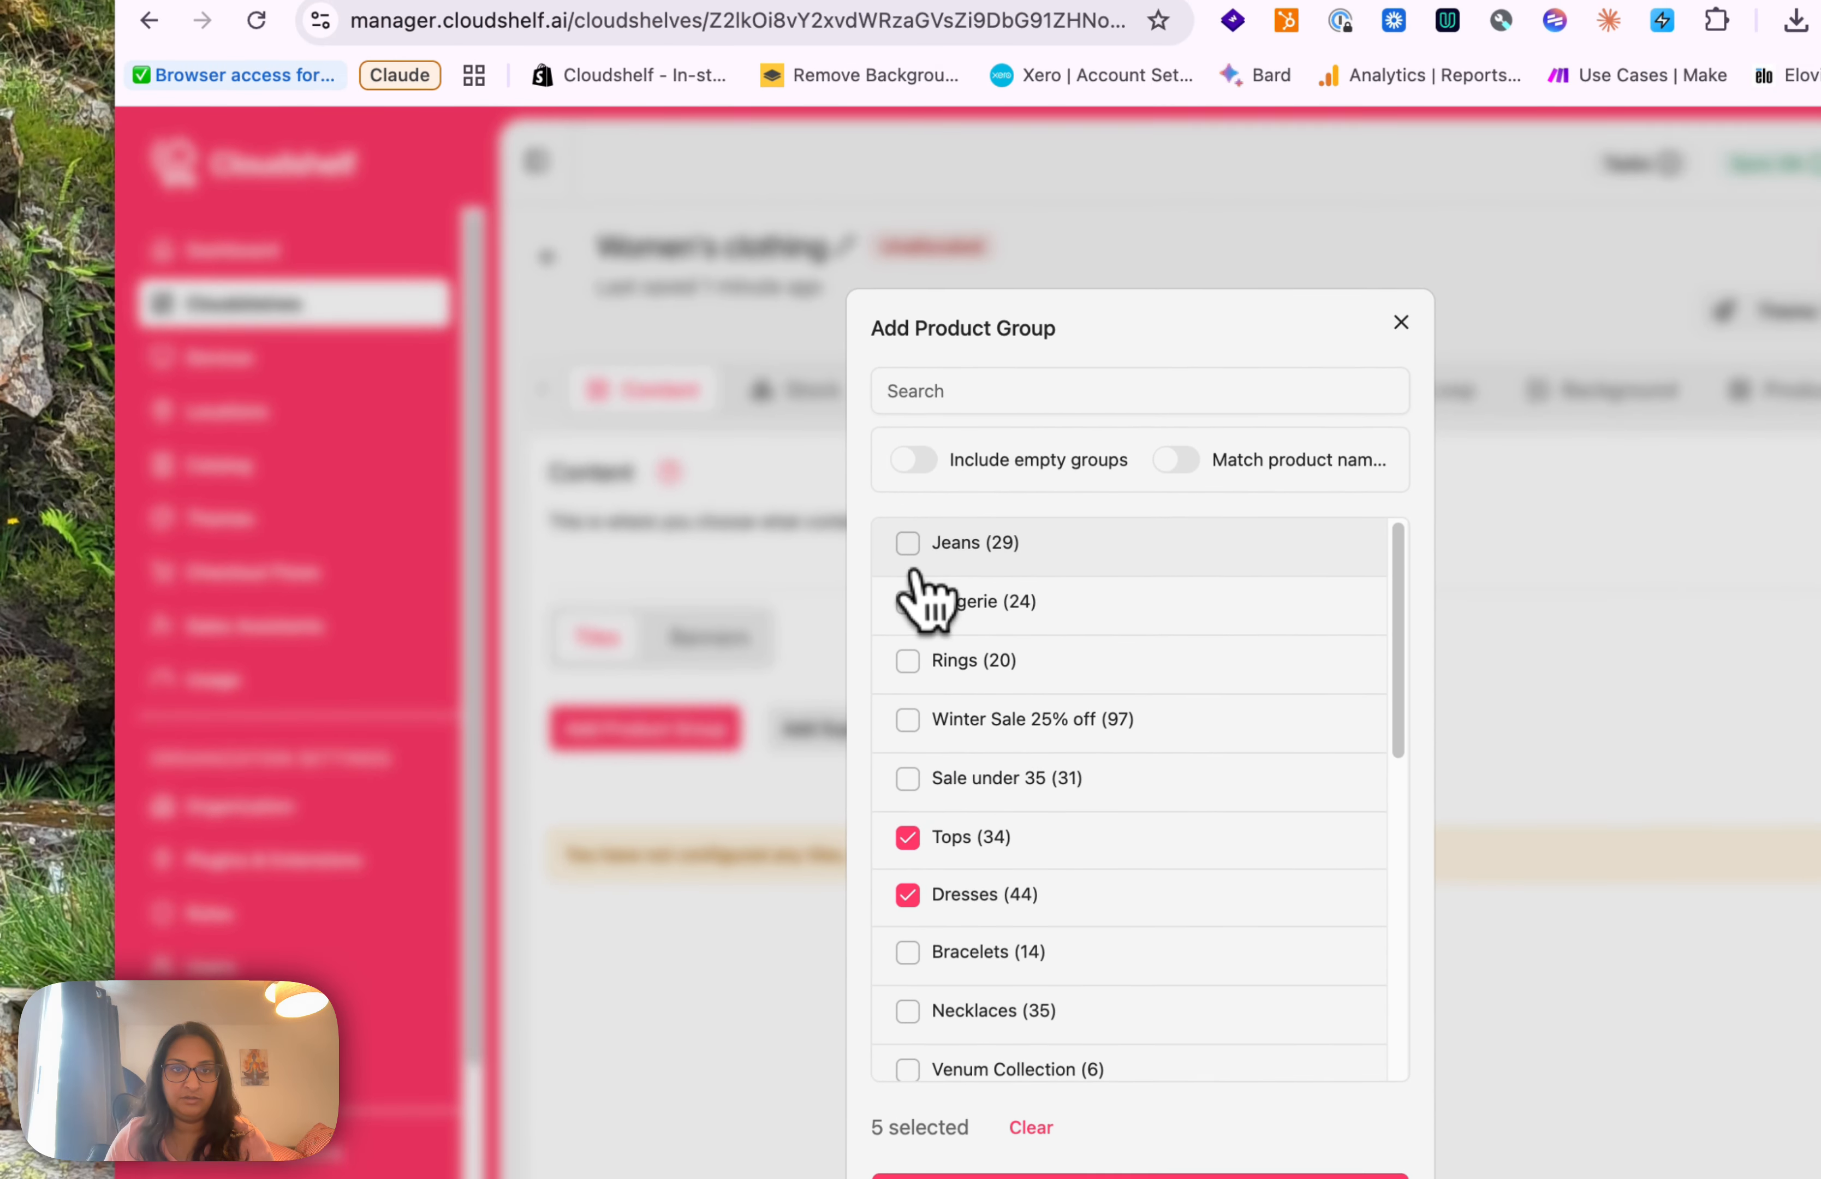
pyautogui.click(908, 247)
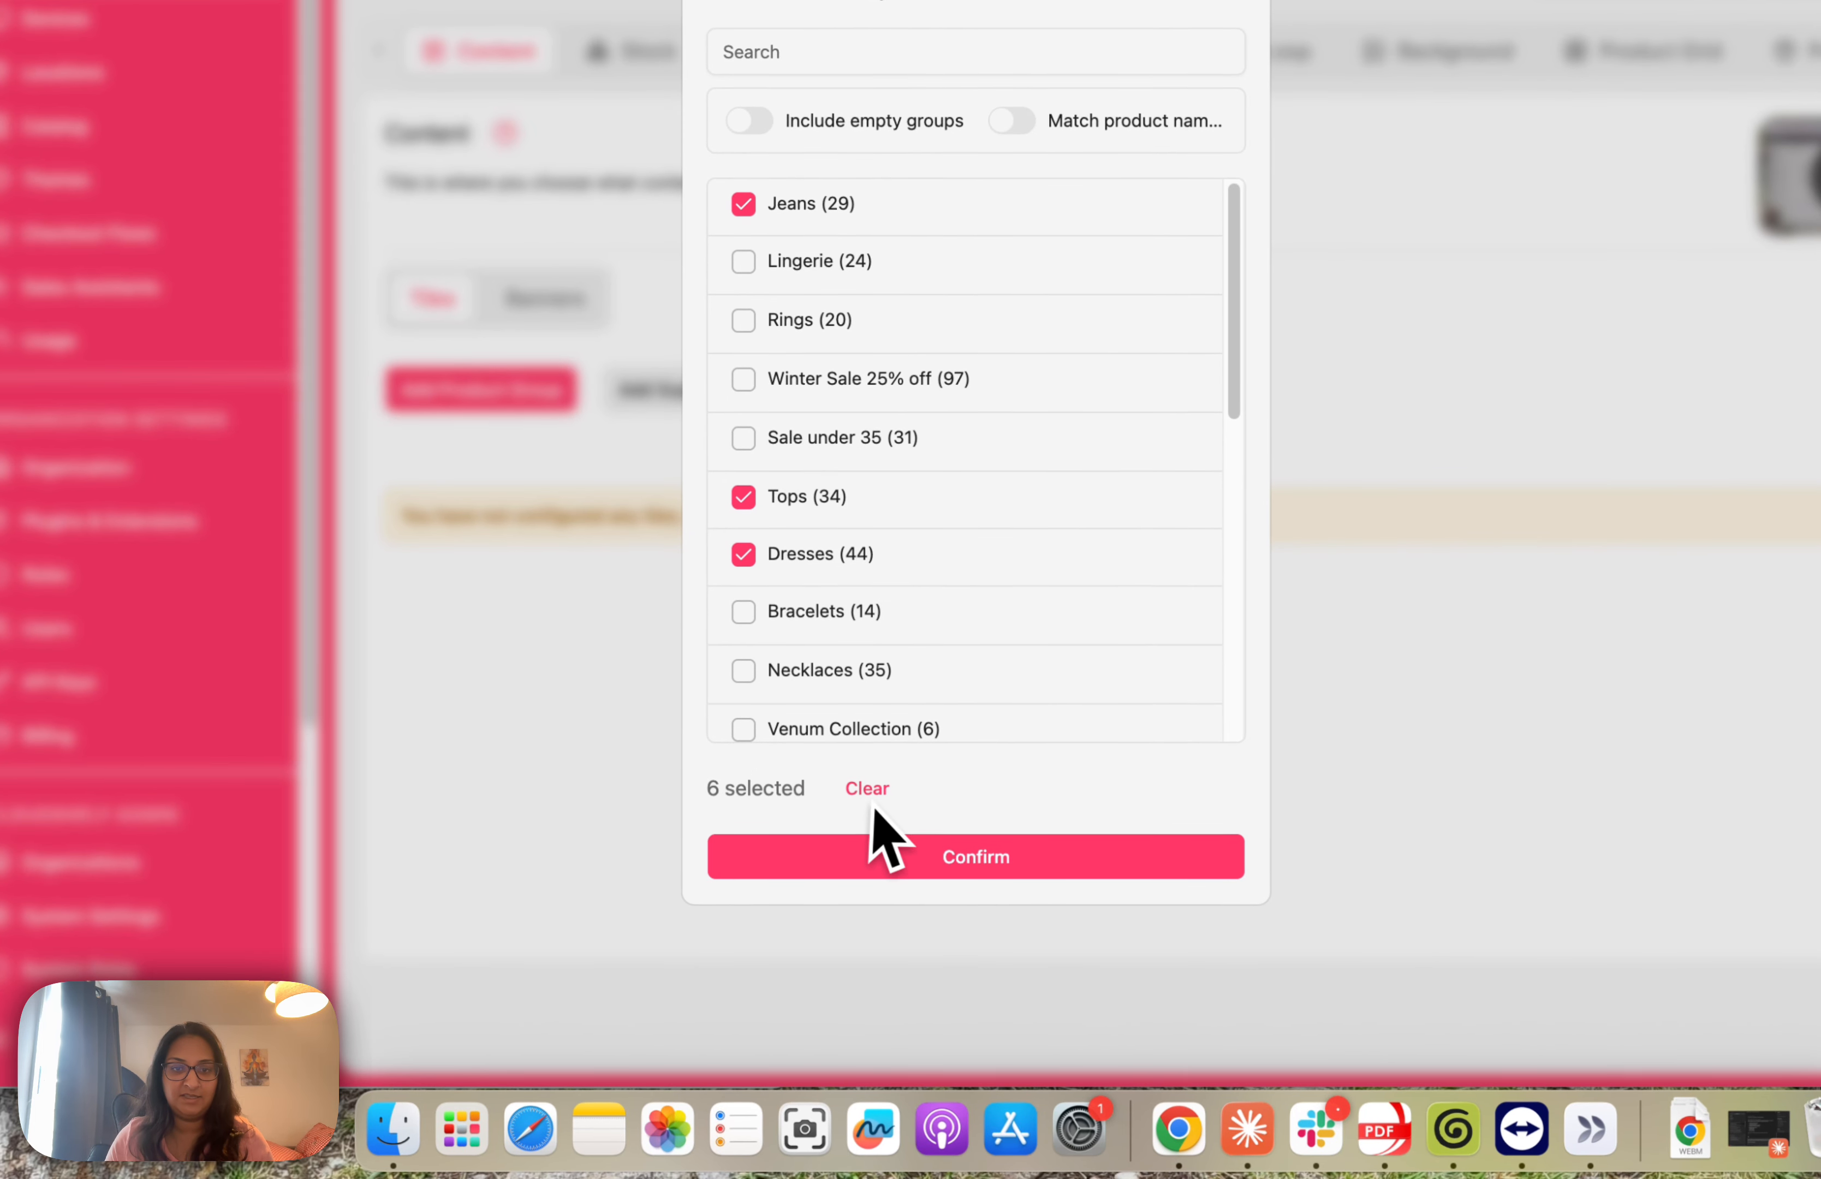
pyautogui.click(997, 867)
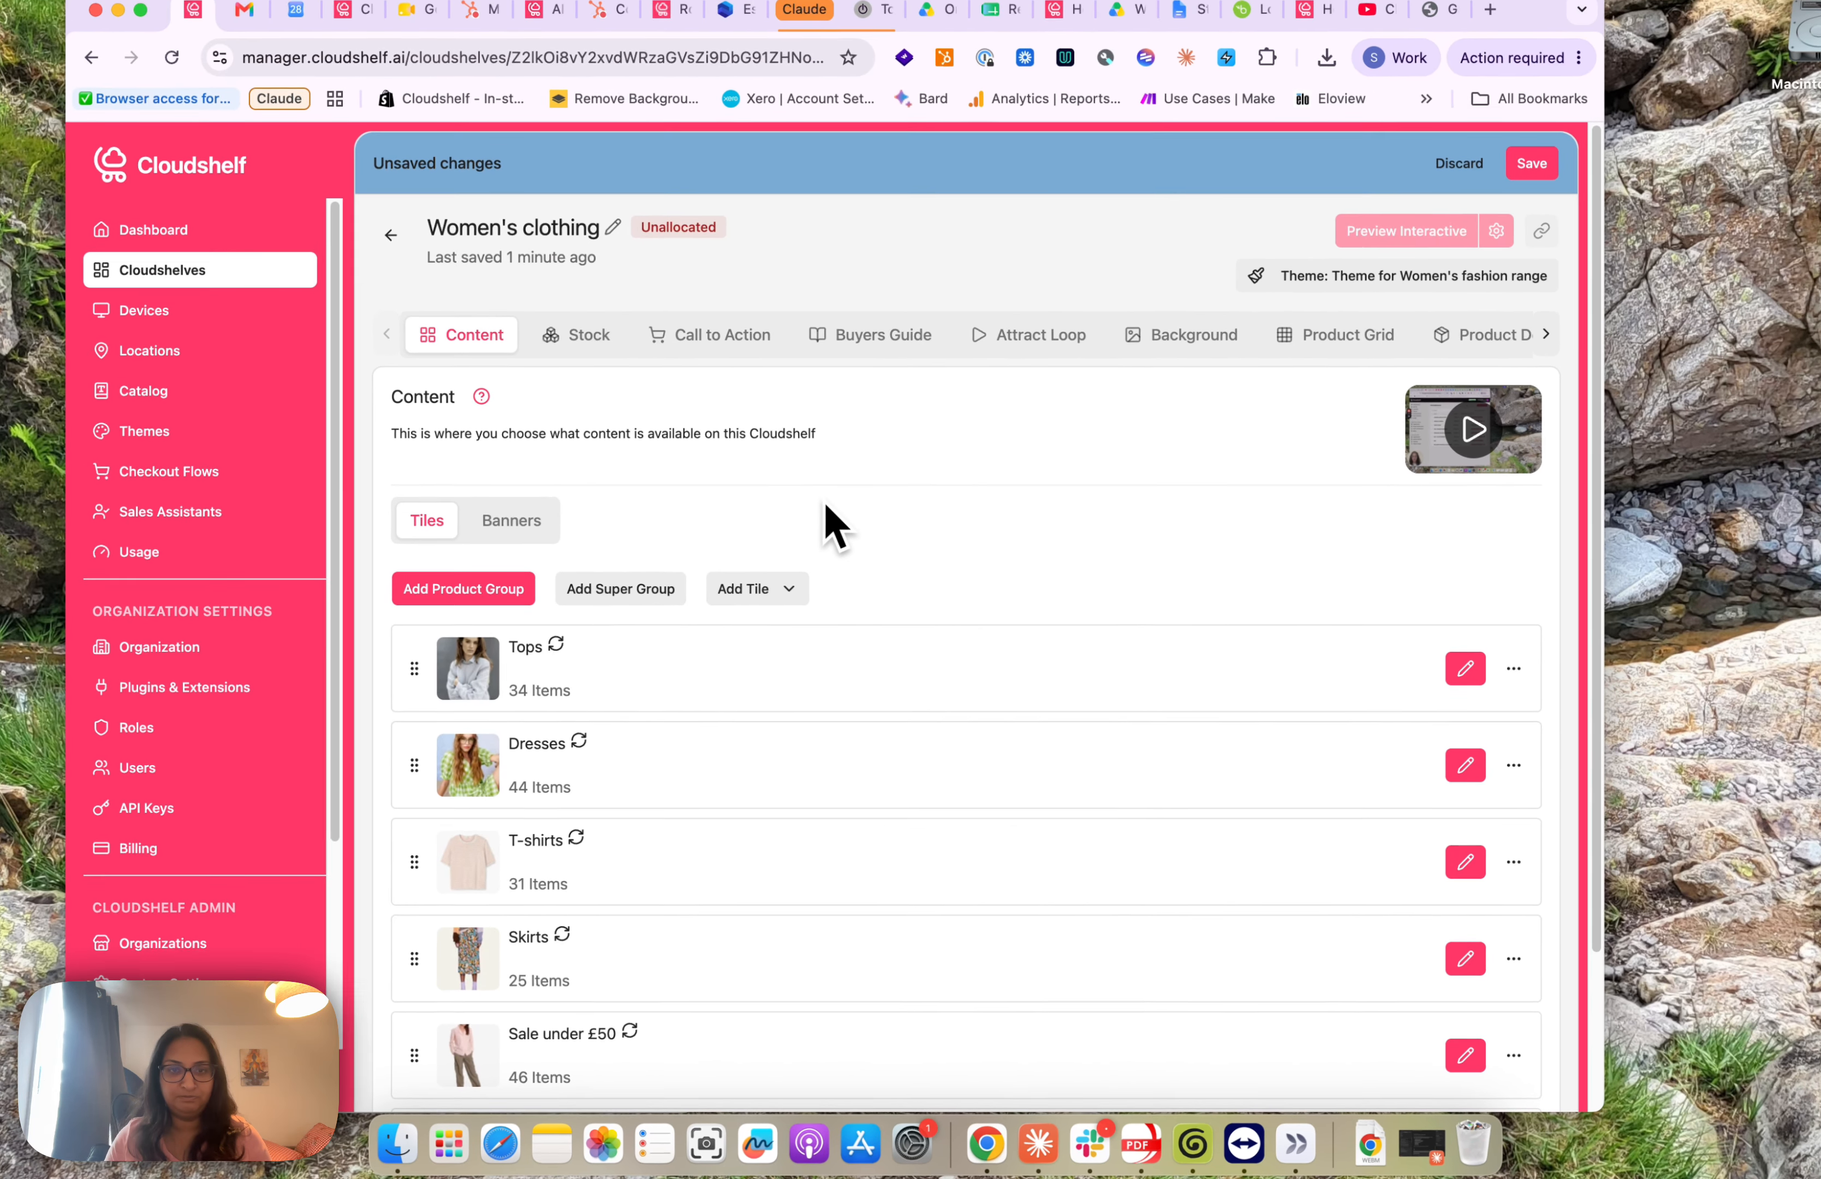
# Set the T-shirts product group's attract loop call to action button text to "Discover" and confirm the edit.
pyautogui.scroll(-3, 1041, 498)
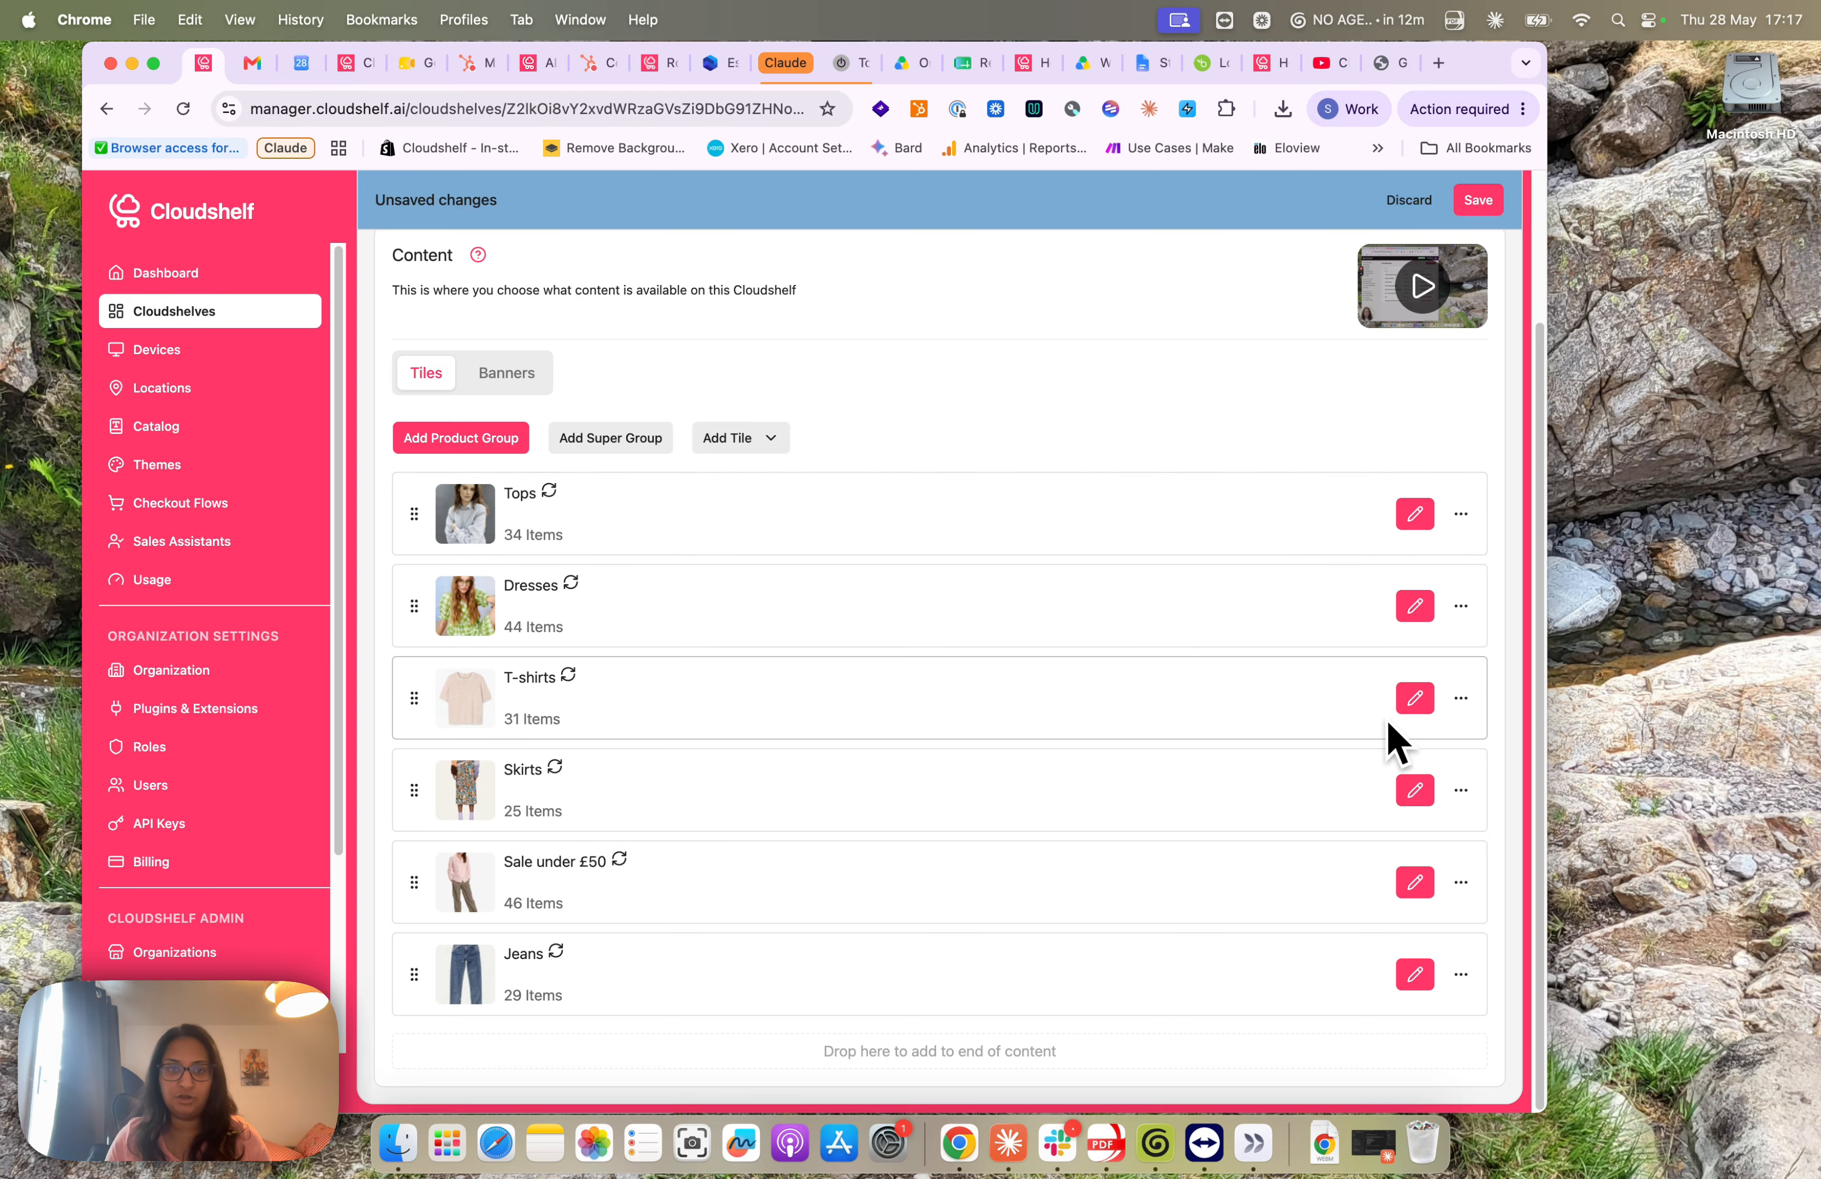
pyautogui.click(1414, 697)
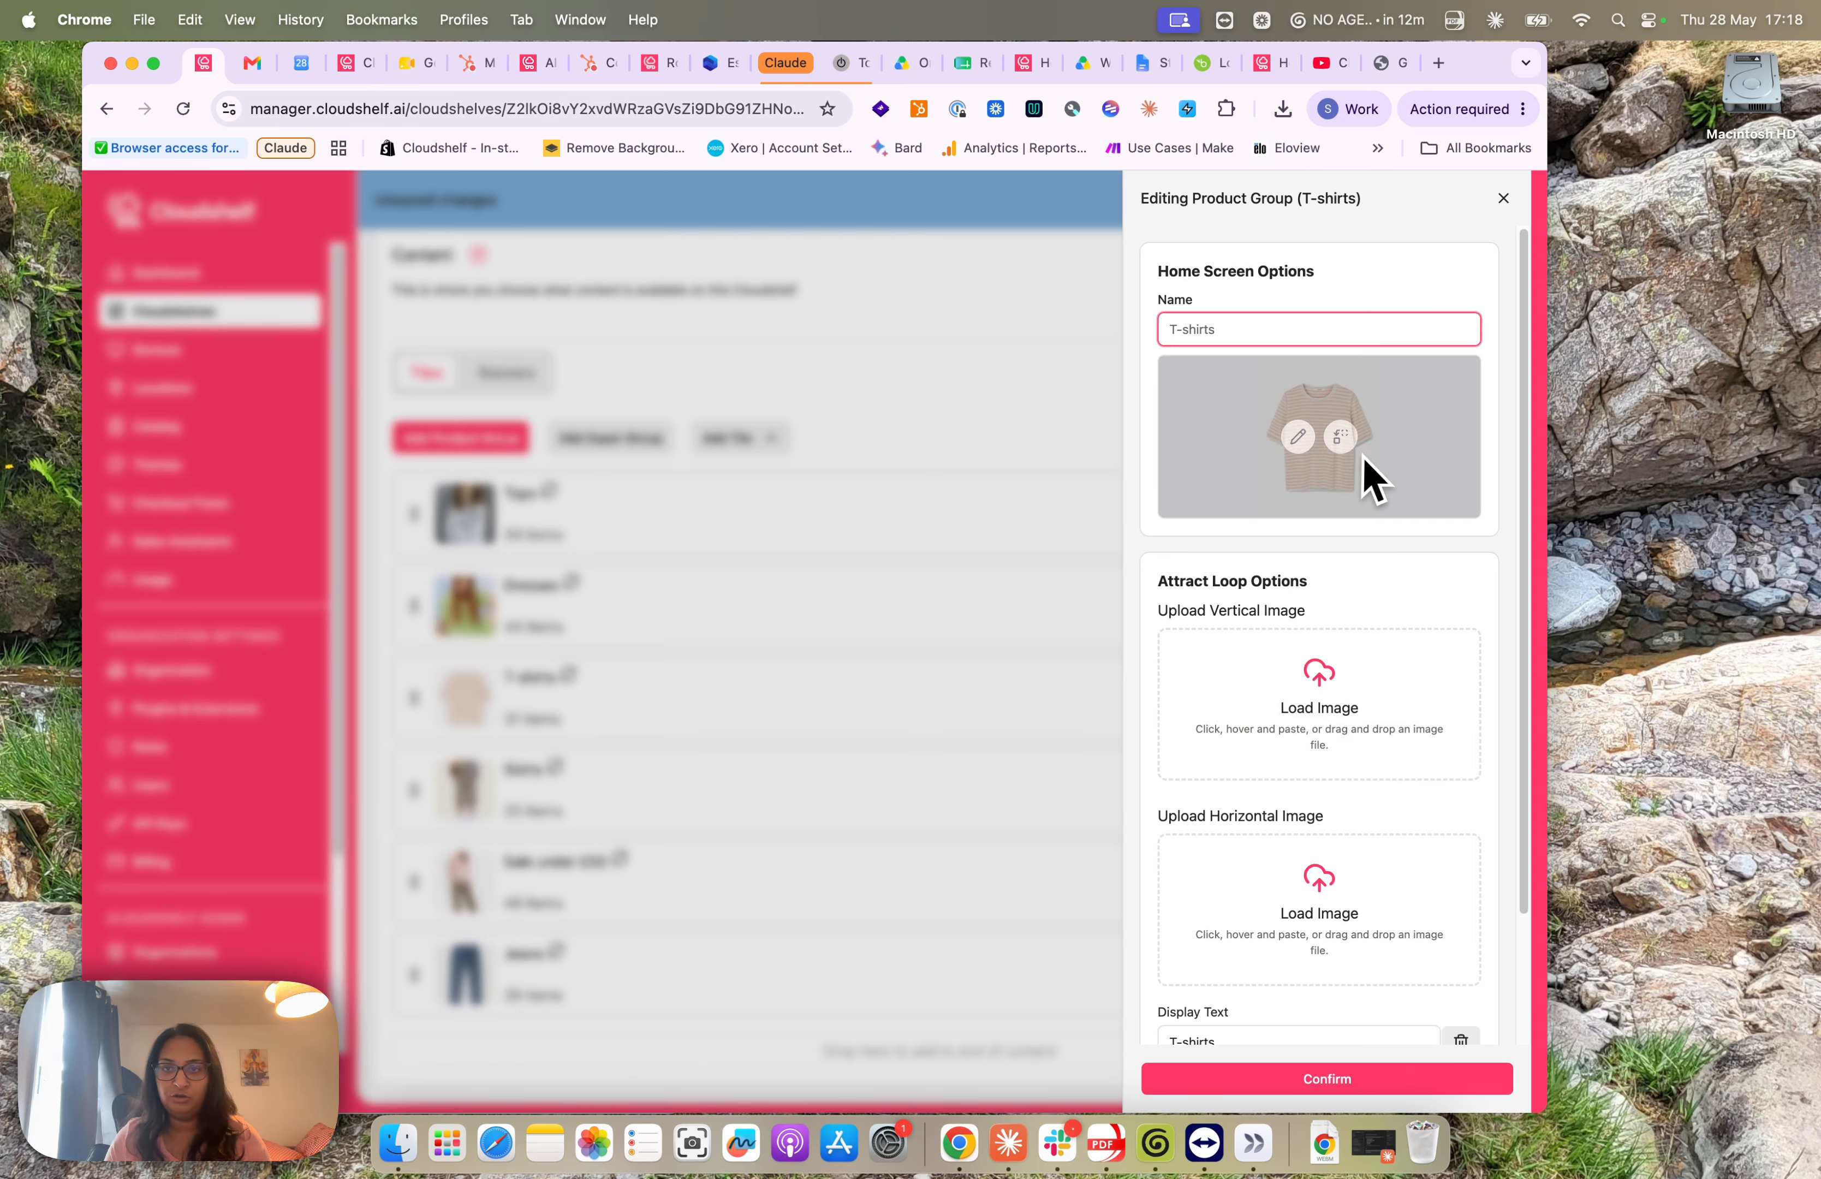
pyautogui.scroll(-1, 1340, 613)
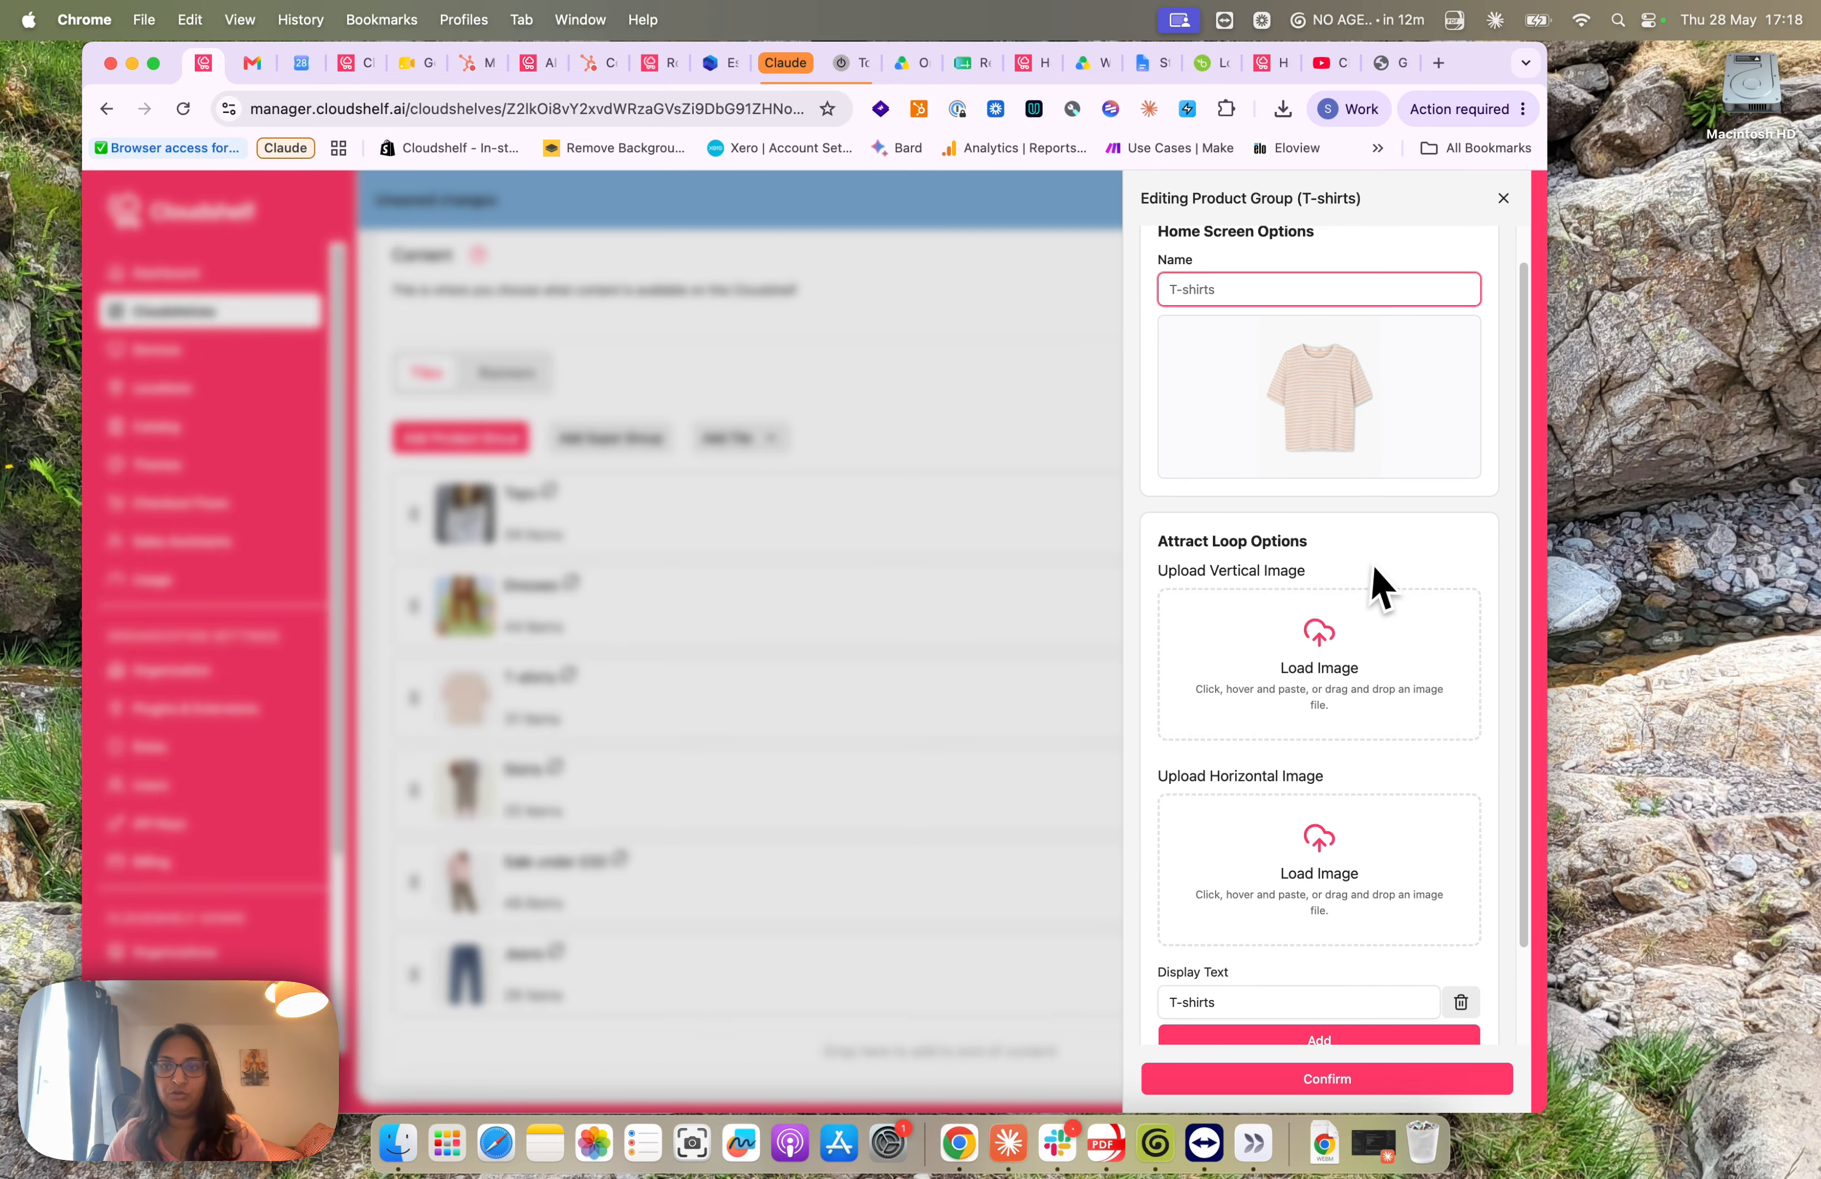
pyautogui.scroll(-1, 1367, 566)
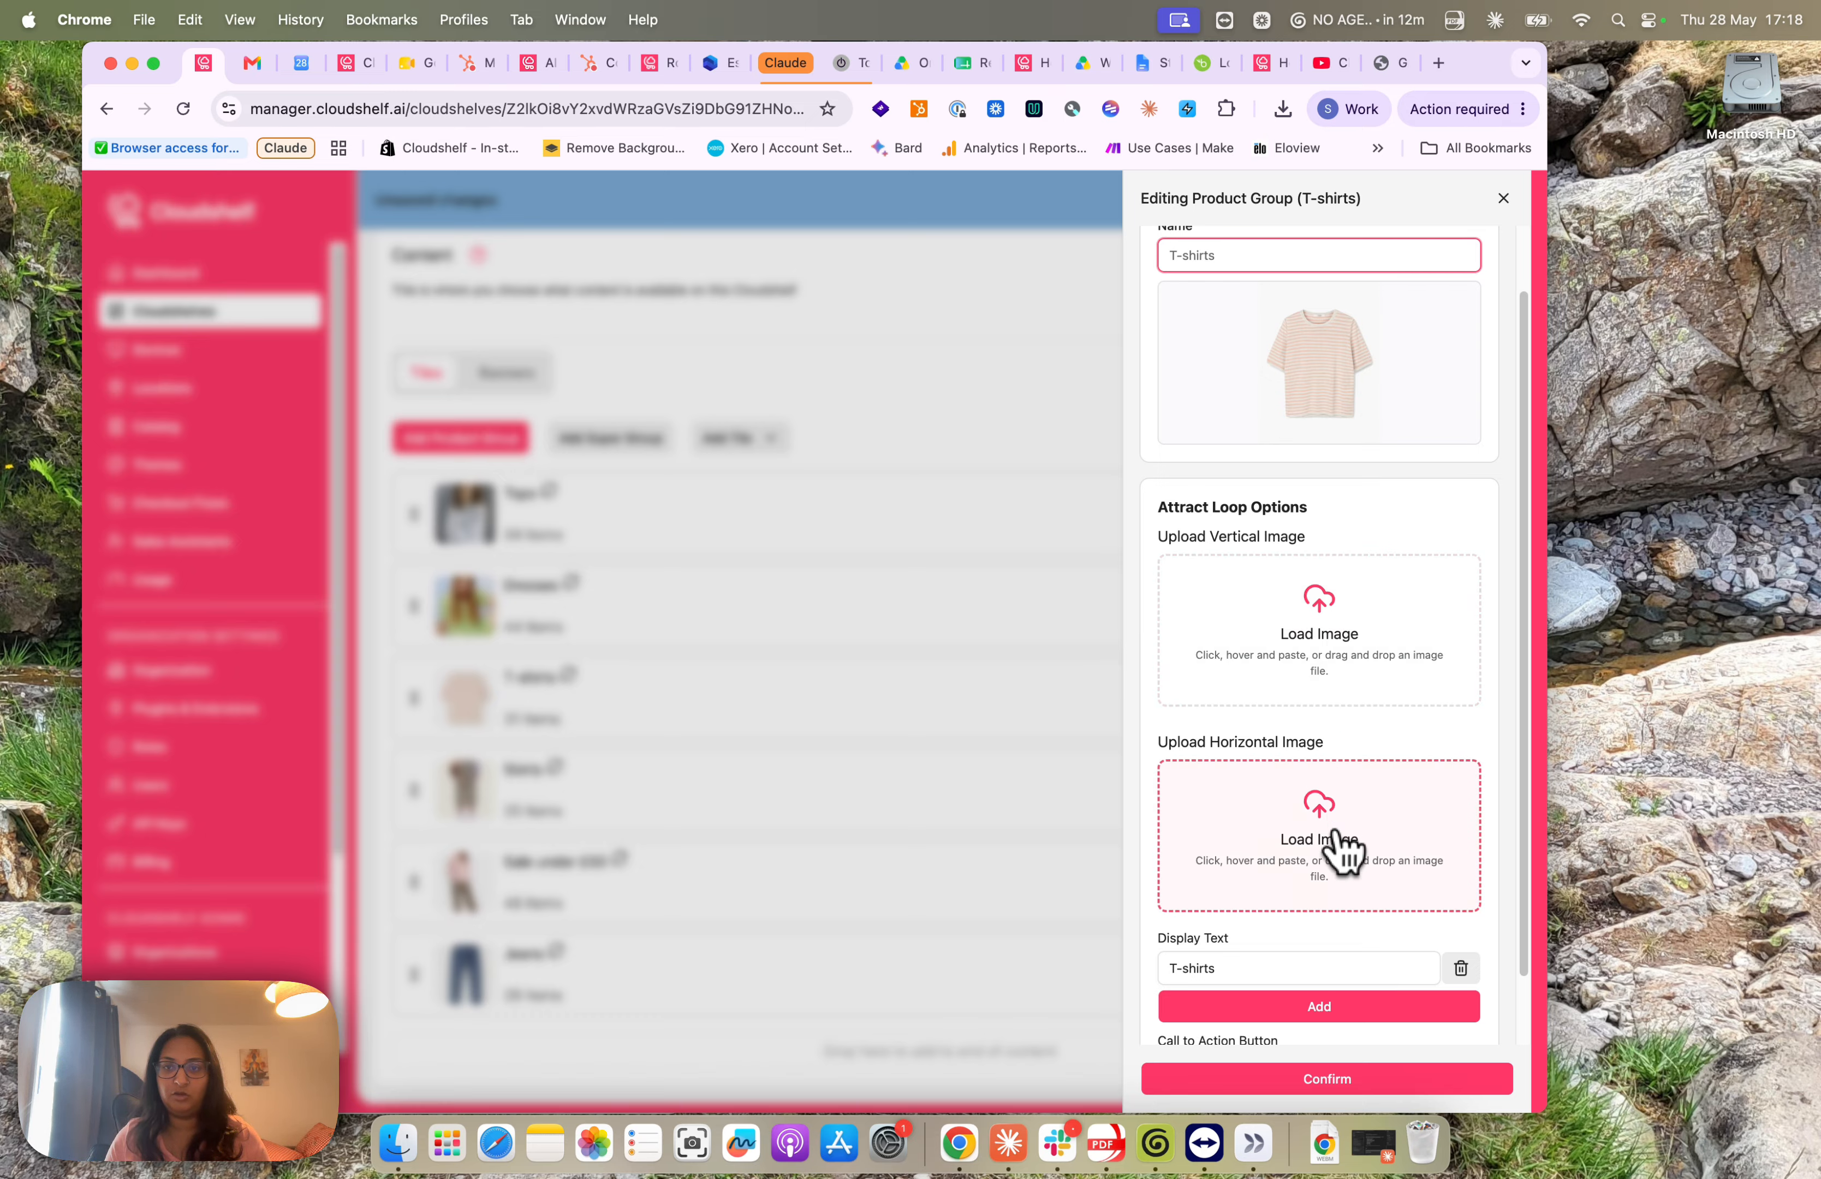
pyautogui.scroll(-2, 1370, 830)
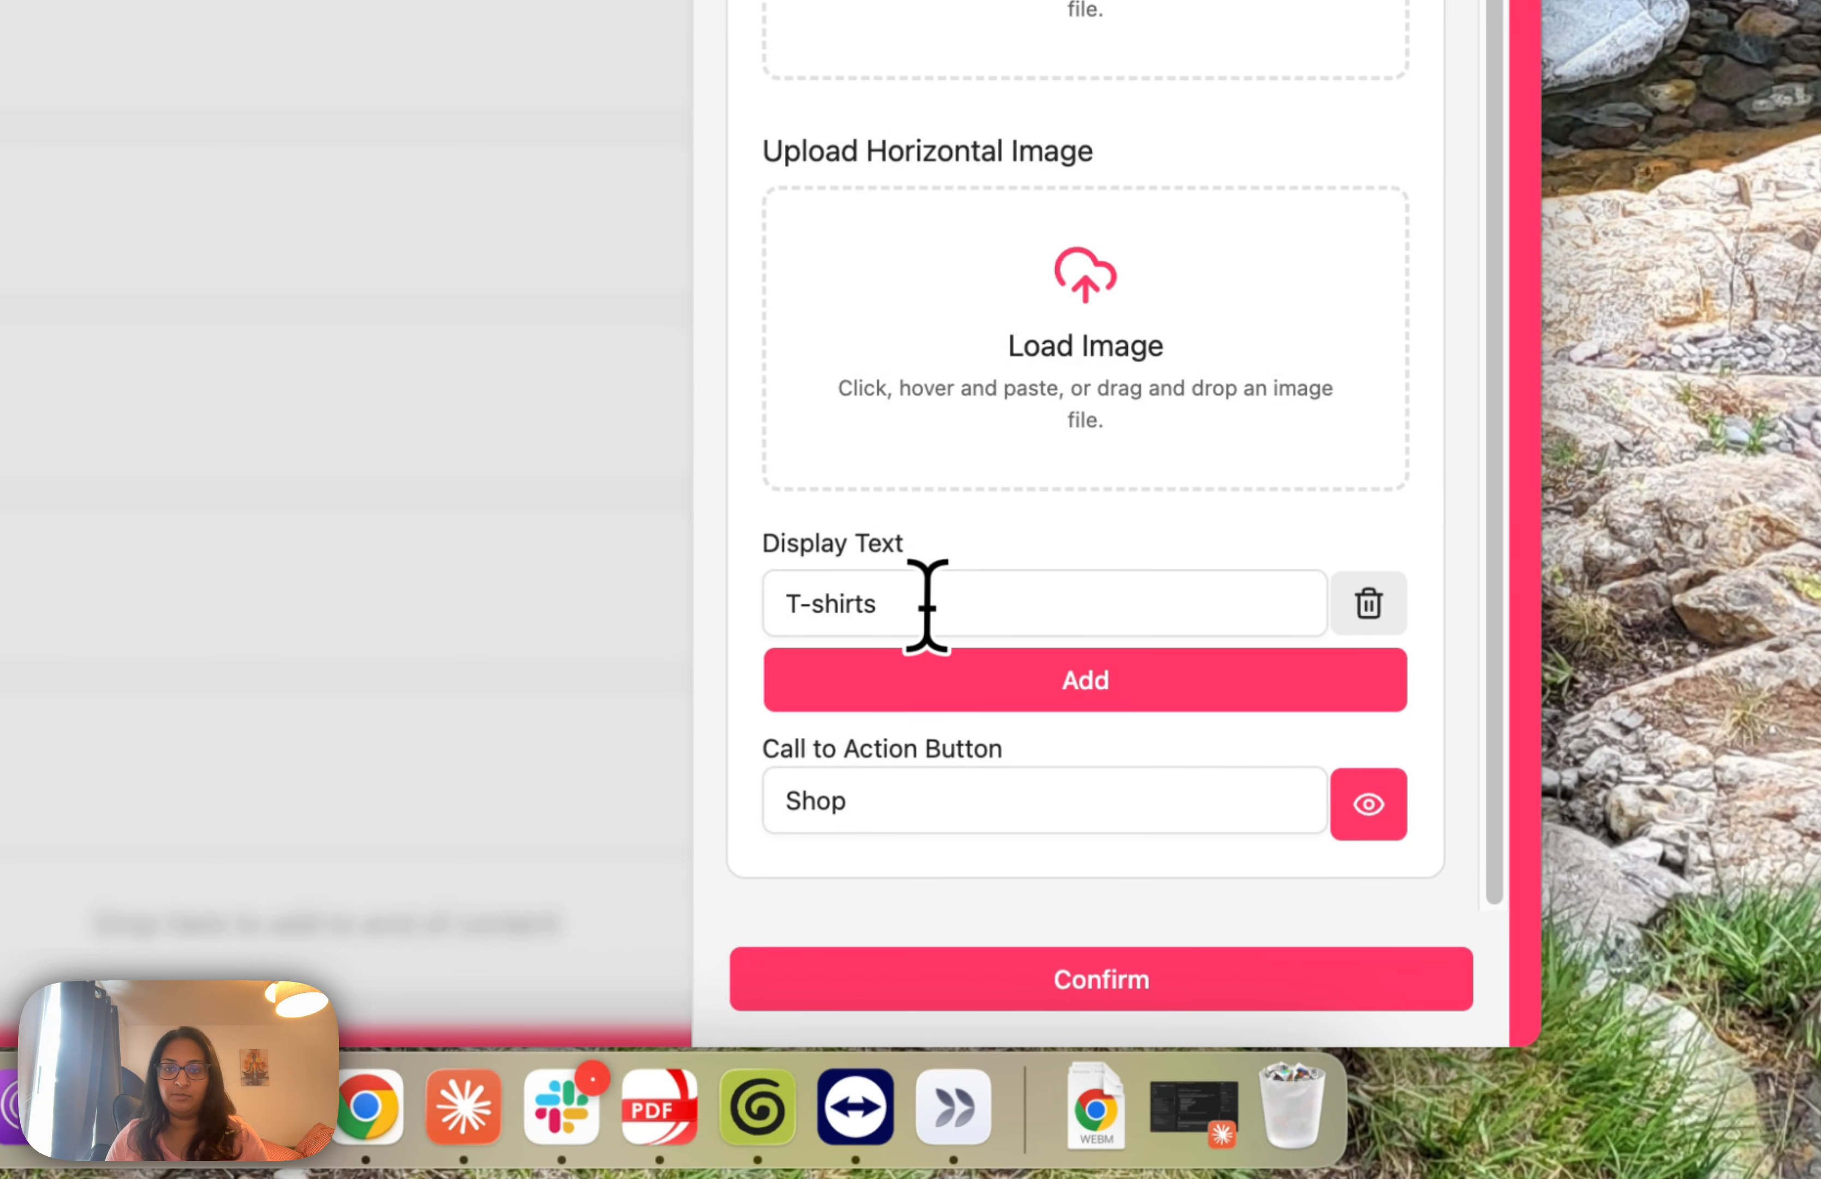
pyautogui.click(926, 605)
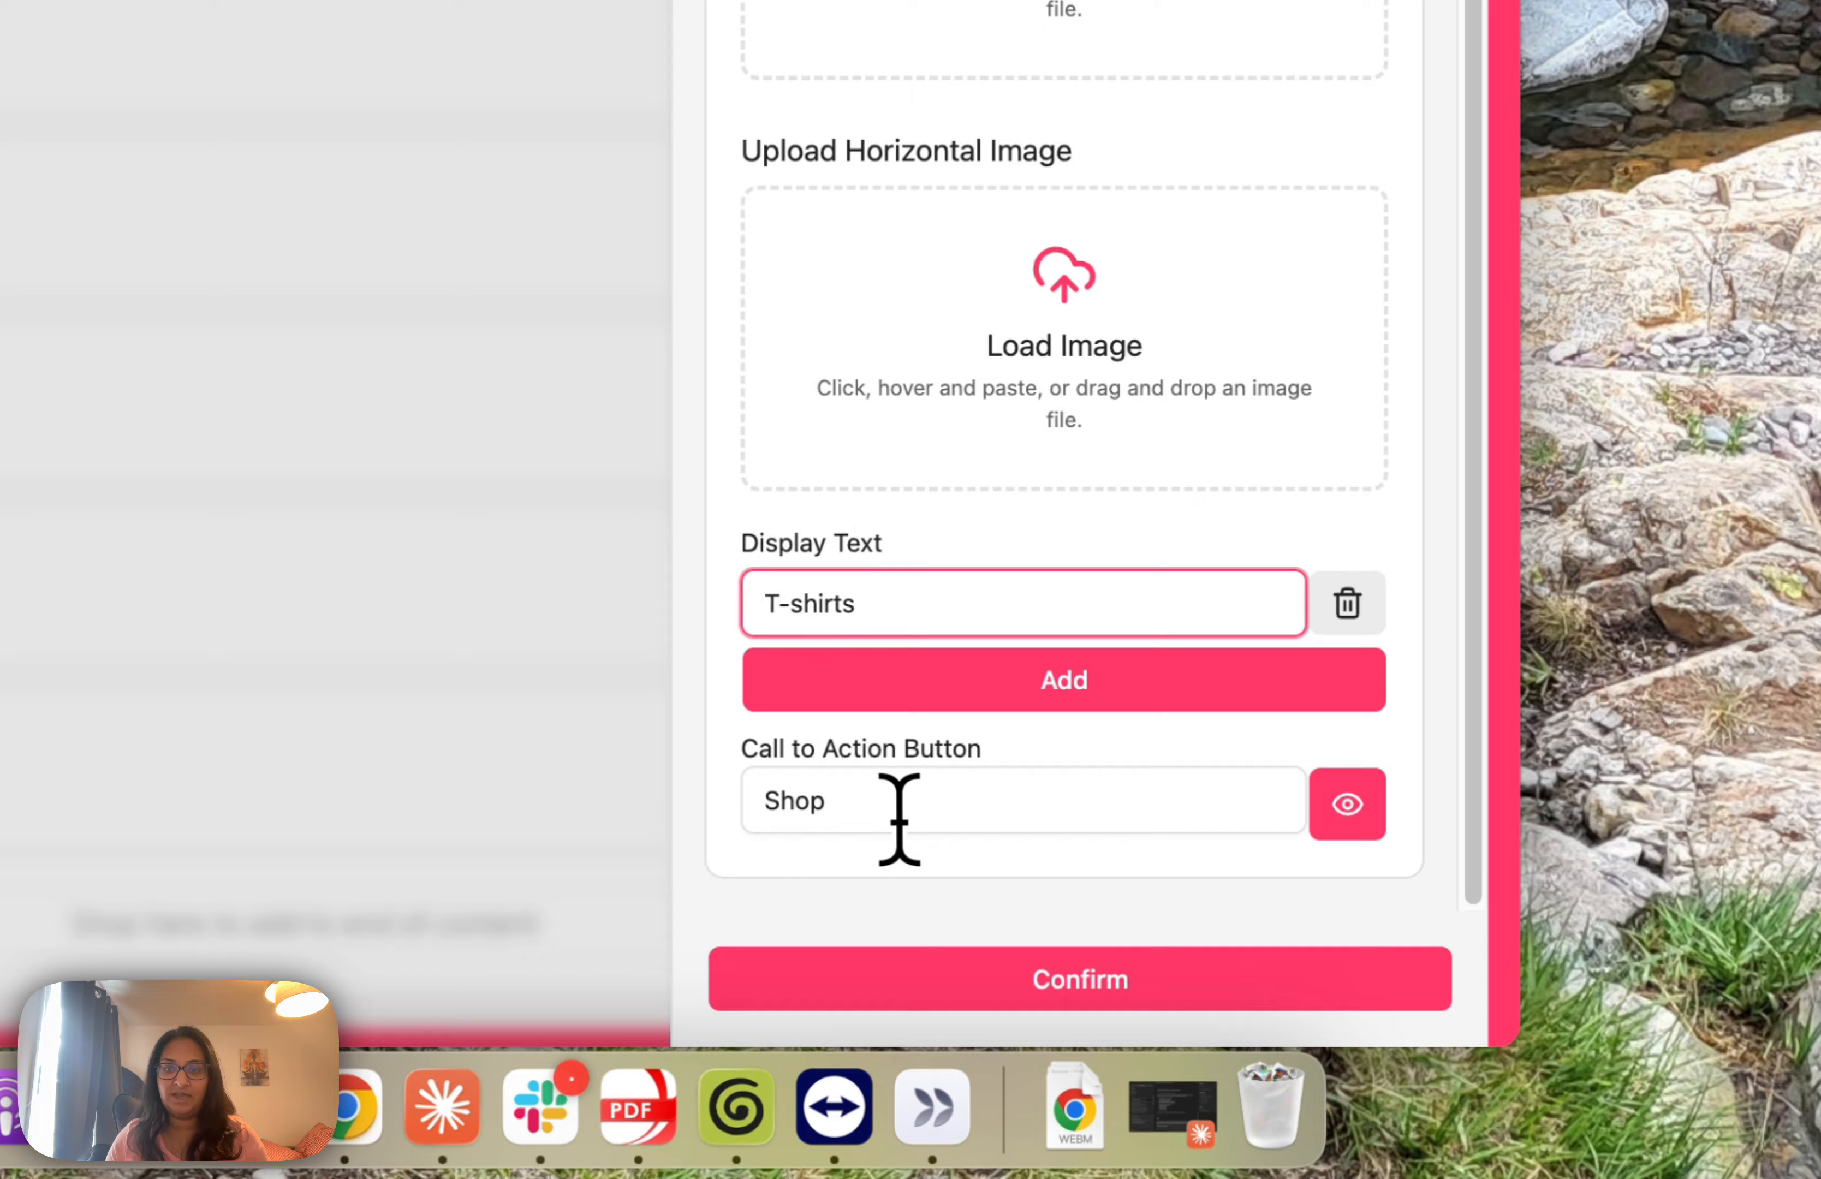
pyautogui.click(900, 818)
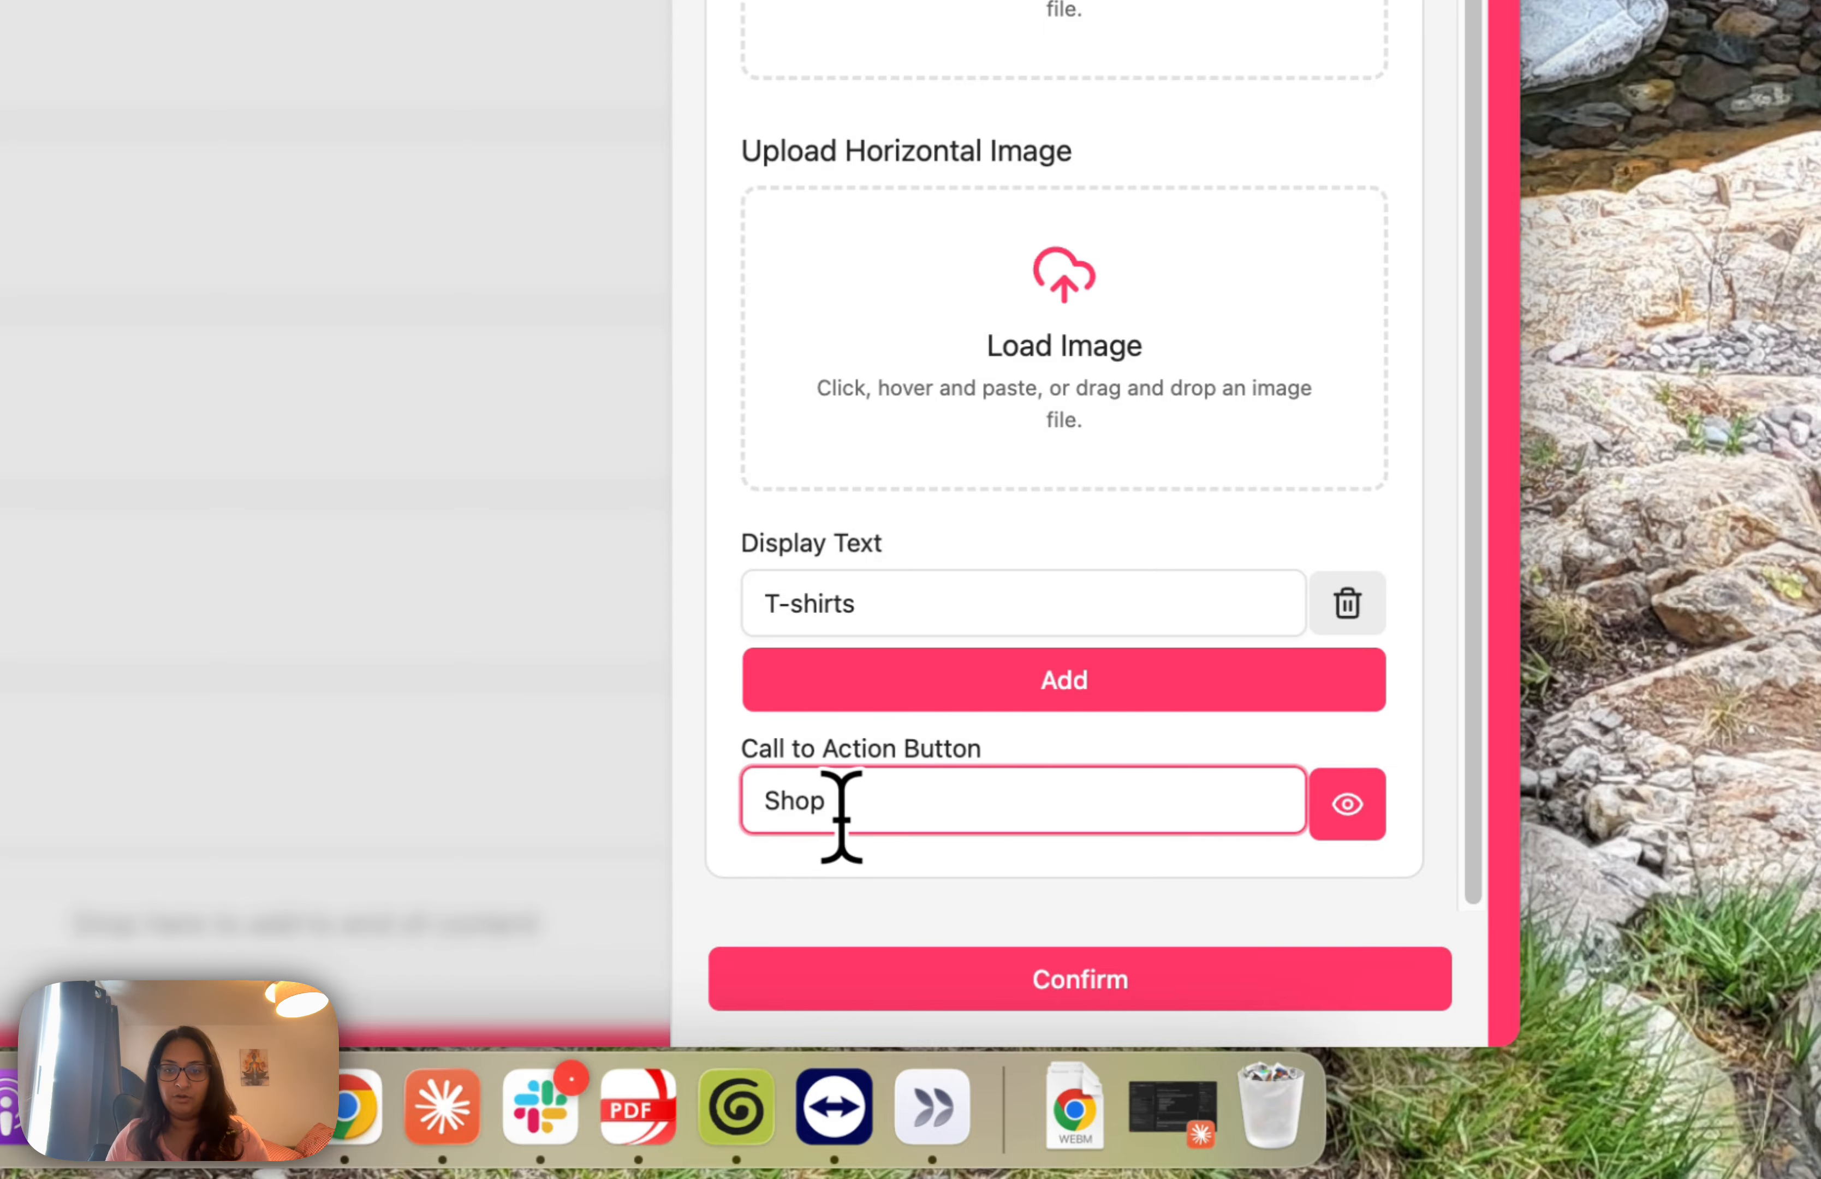
pyautogui.moveTo(867, 804); pyautogui.dragTo(619, 802)
pyautogui.write('Dicover')
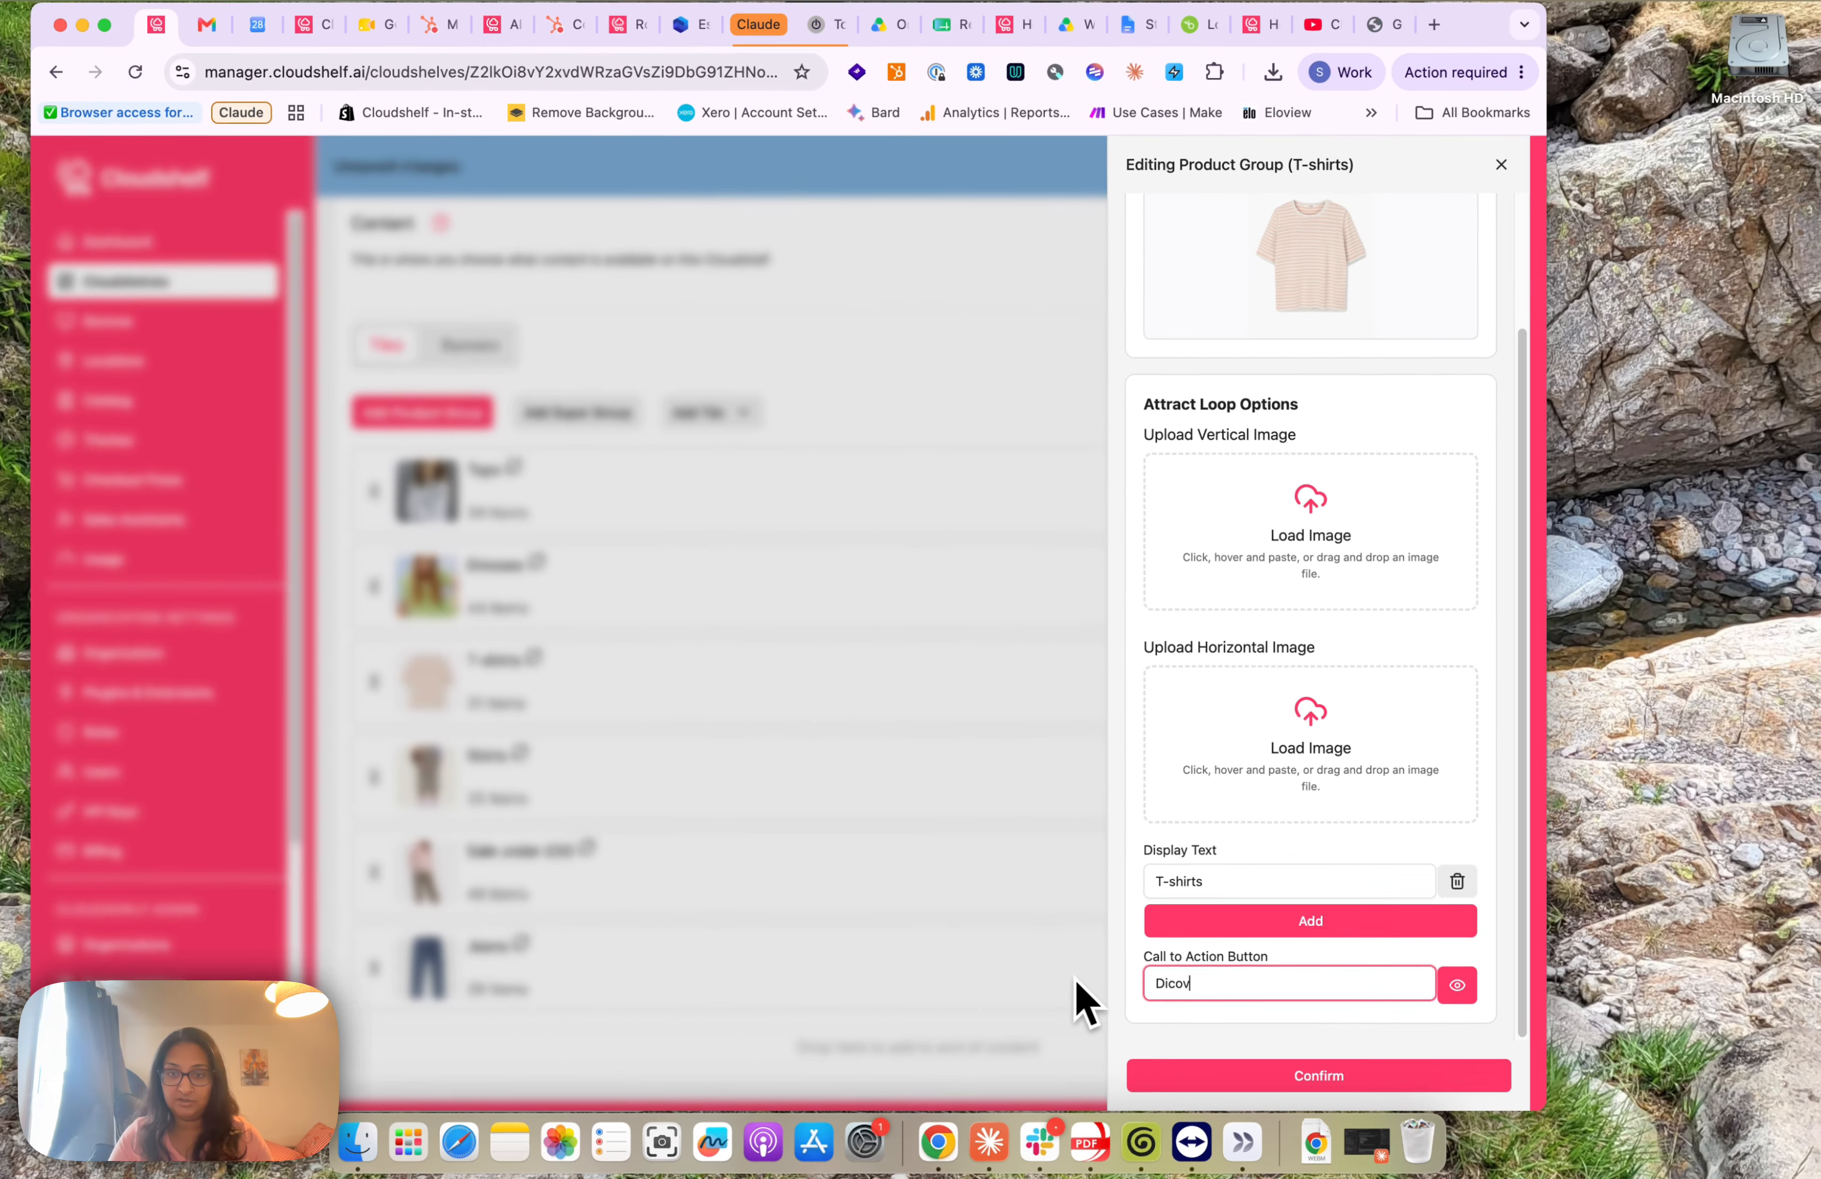
pyautogui.press('BackSpace')
pyautogui.press('BackSpace')
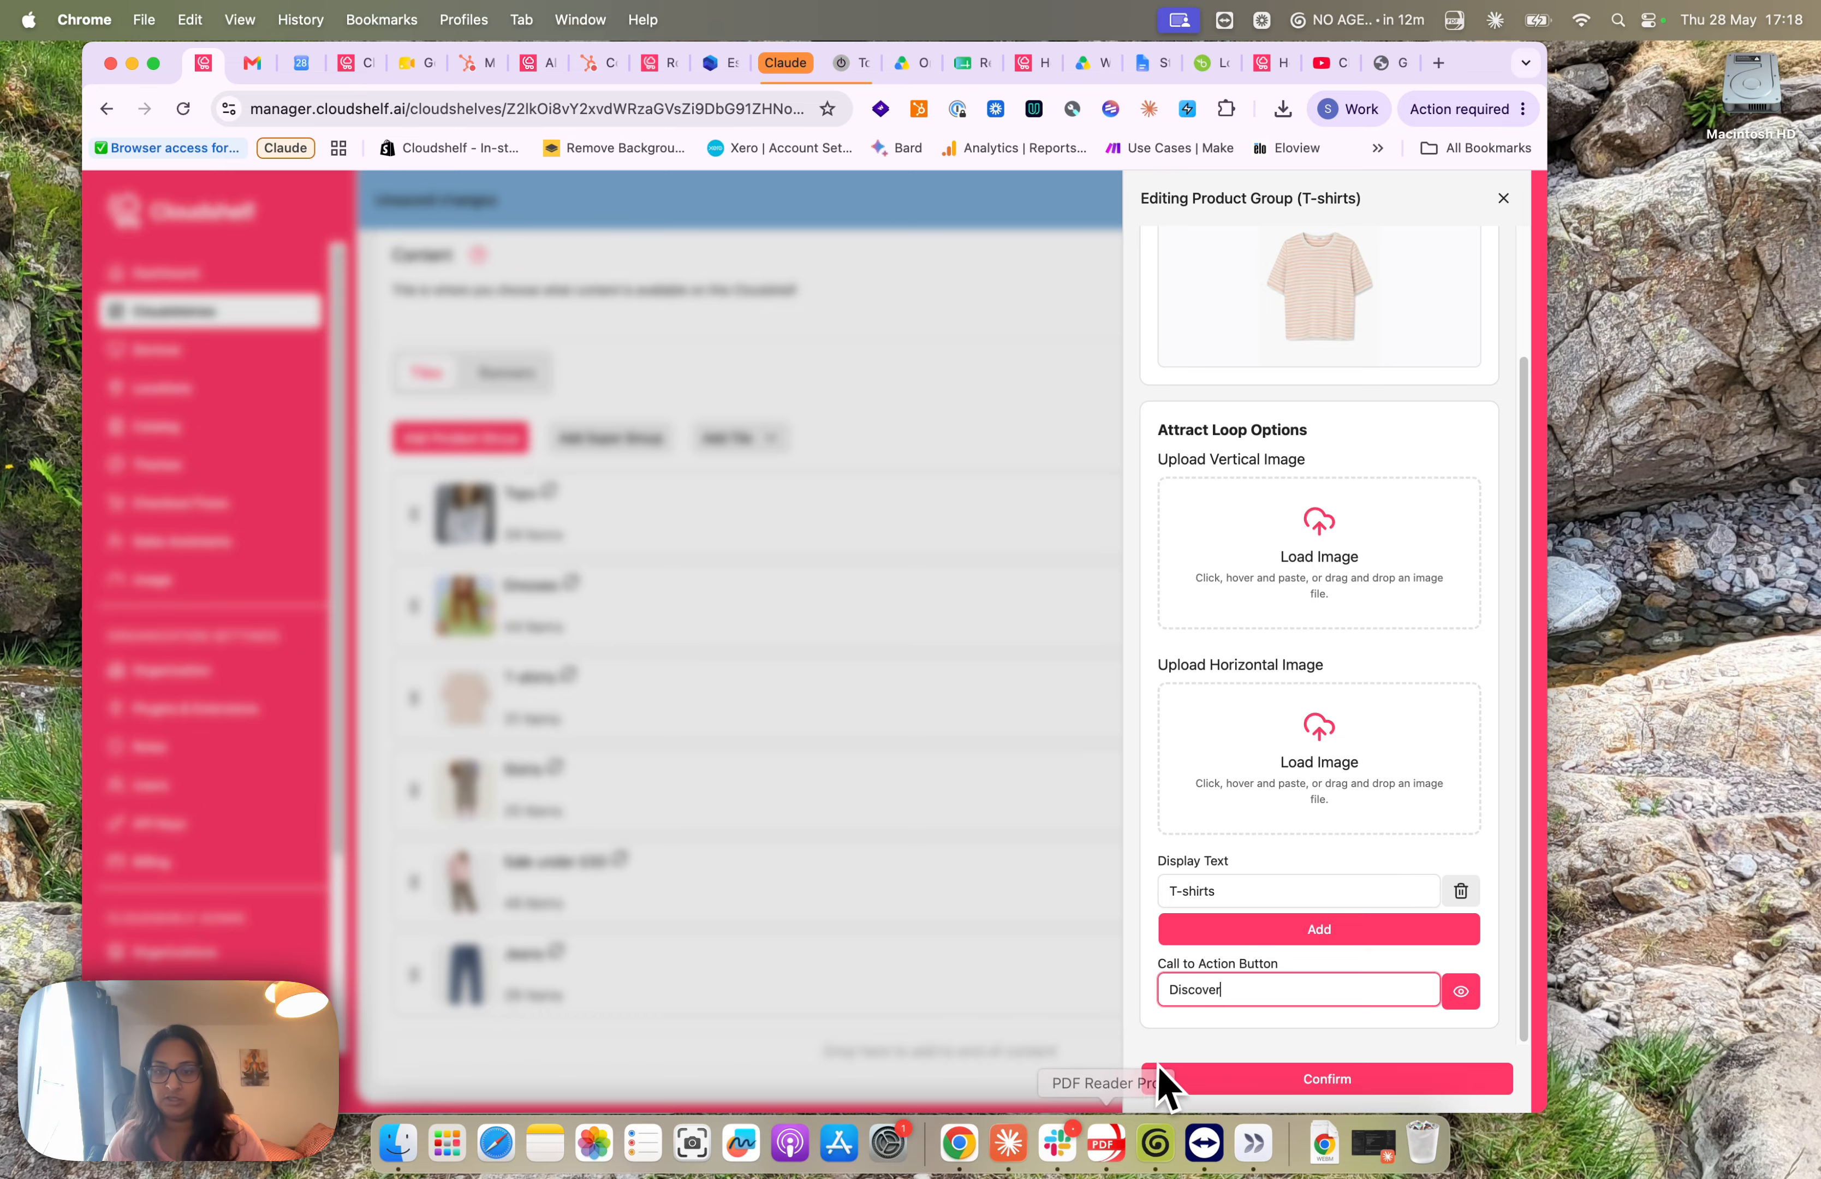
pyautogui.click(1347, 1072)
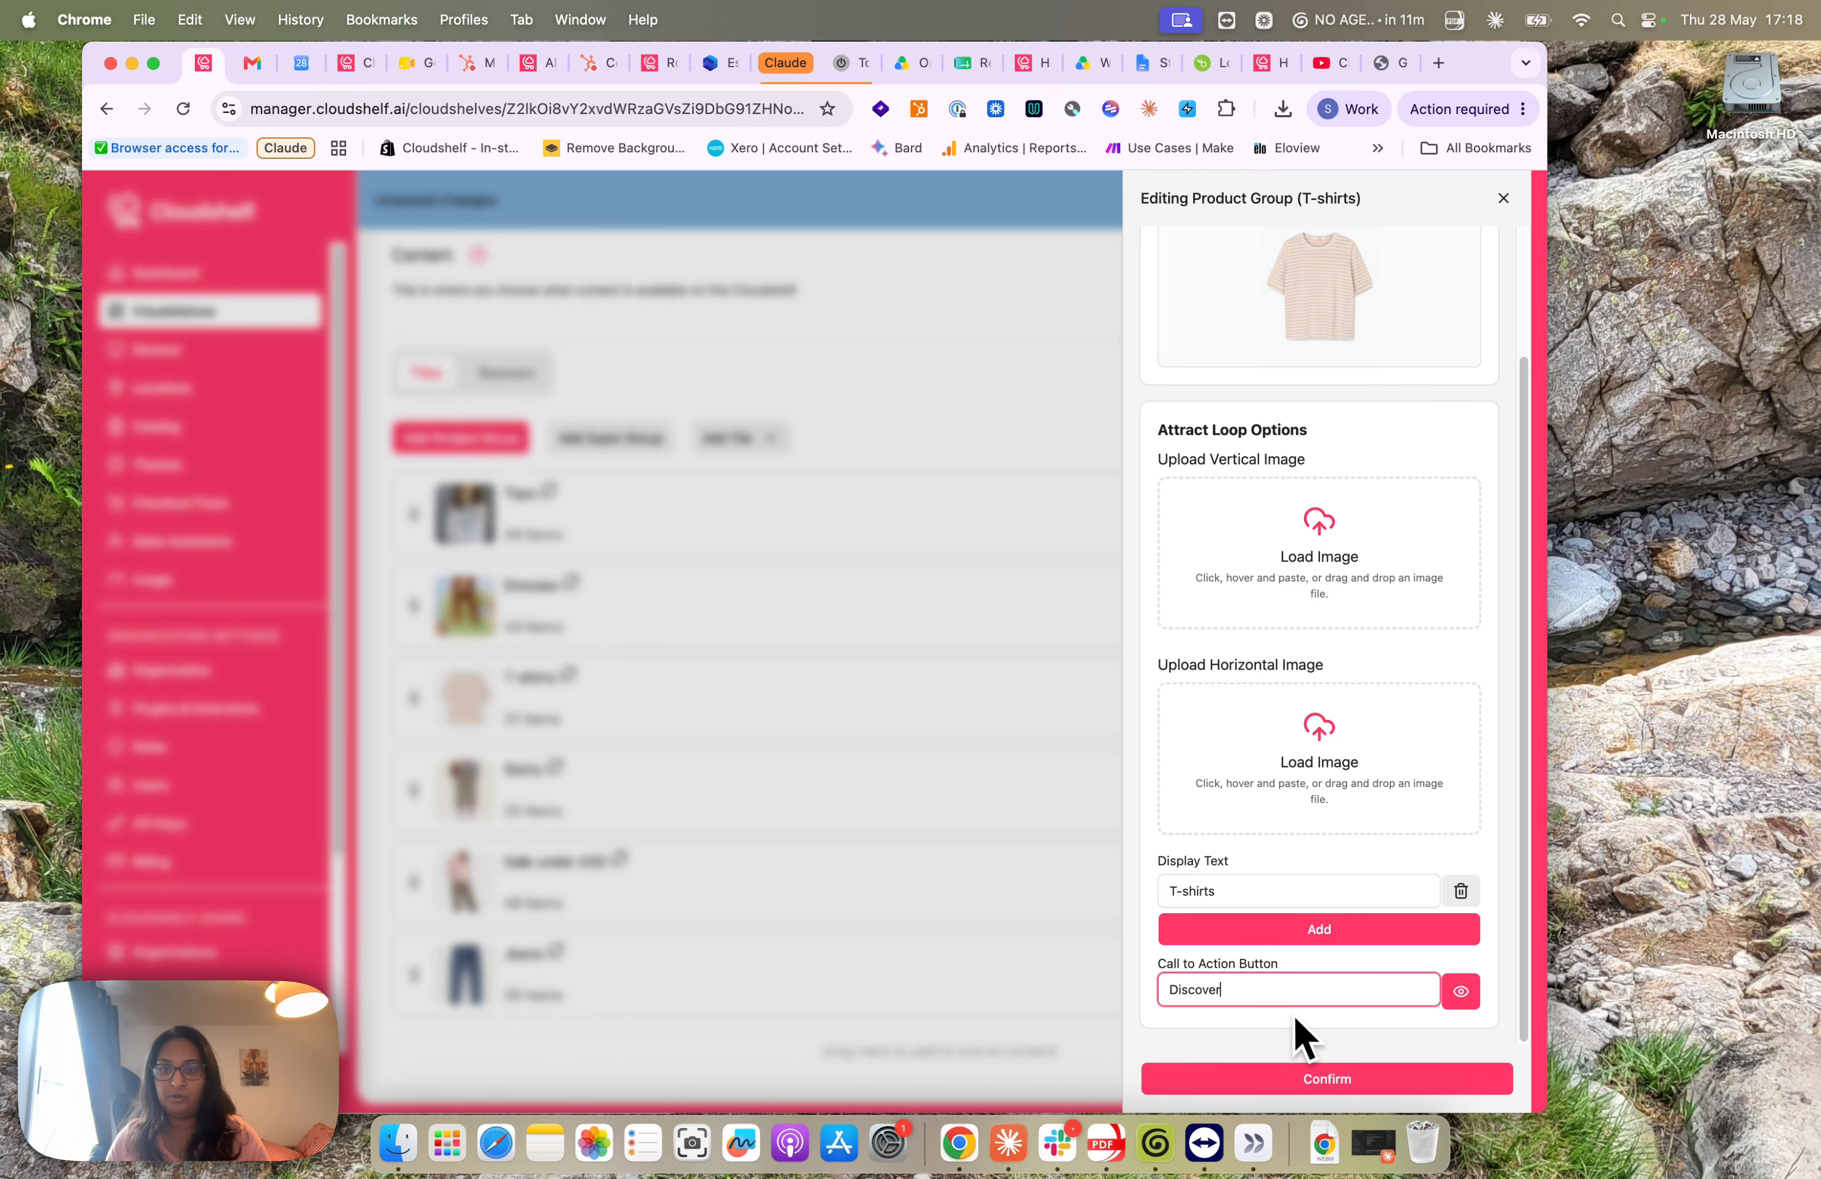
pyautogui.click(1312, 1079)
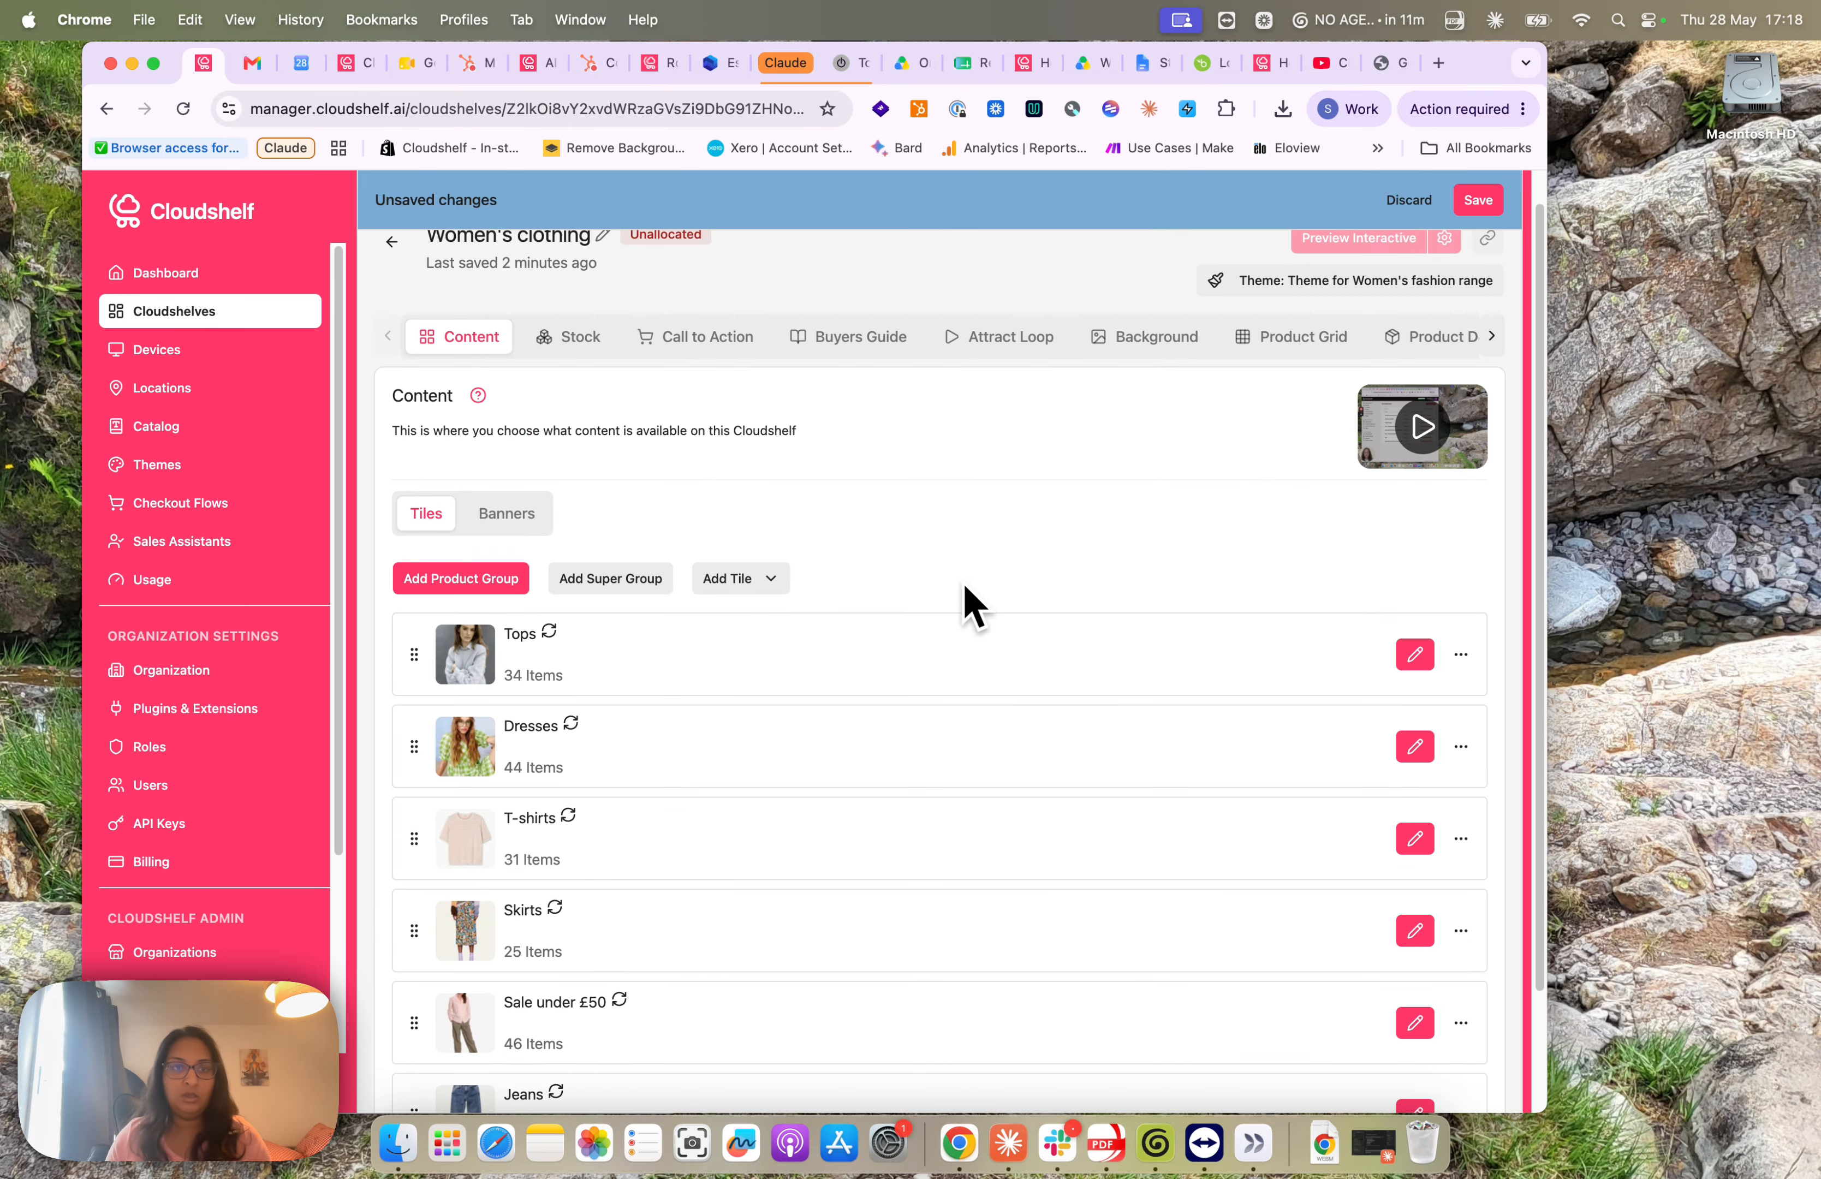
# Try out a super group by adding it to the content tiles and removing it again.
pyautogui.scroll(-3, 671, 576)
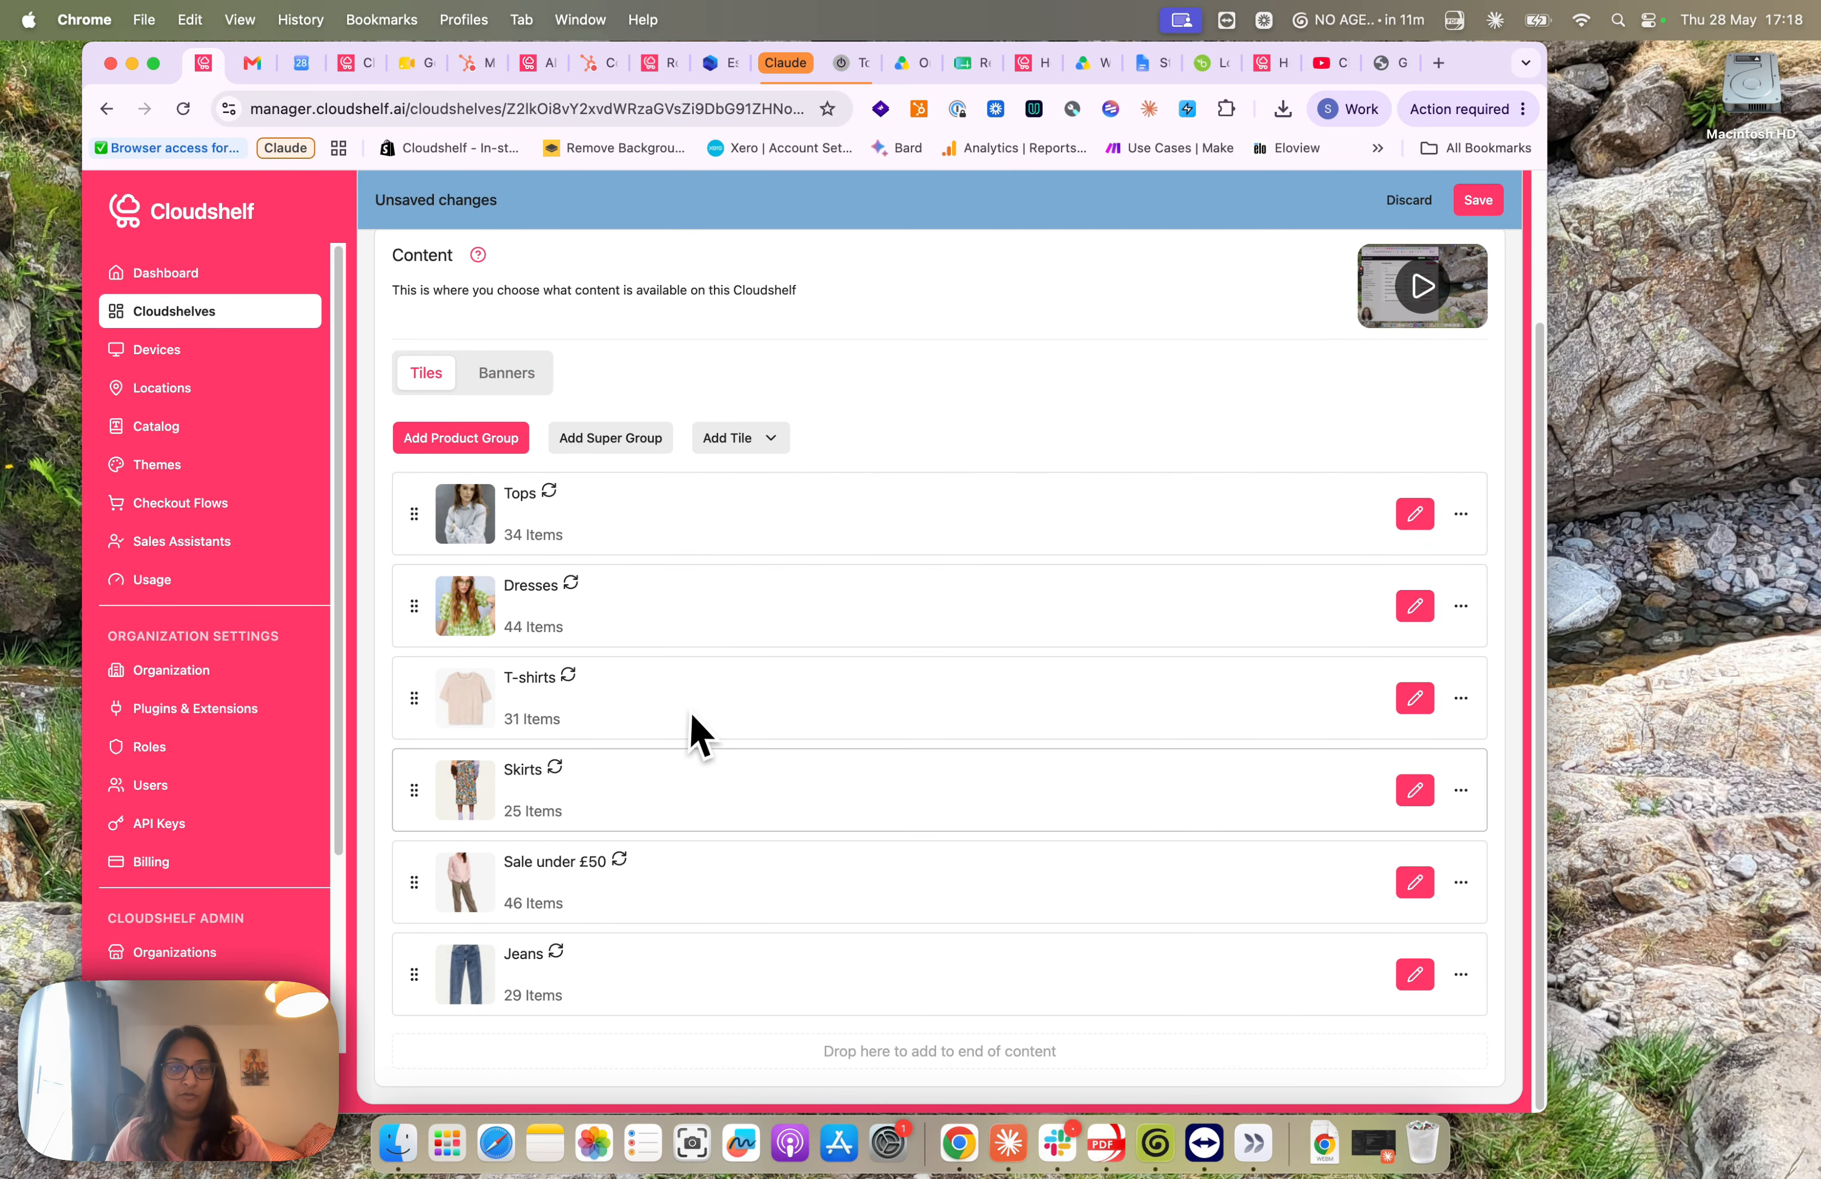
pyautogui.scroll(1, 658, 528)
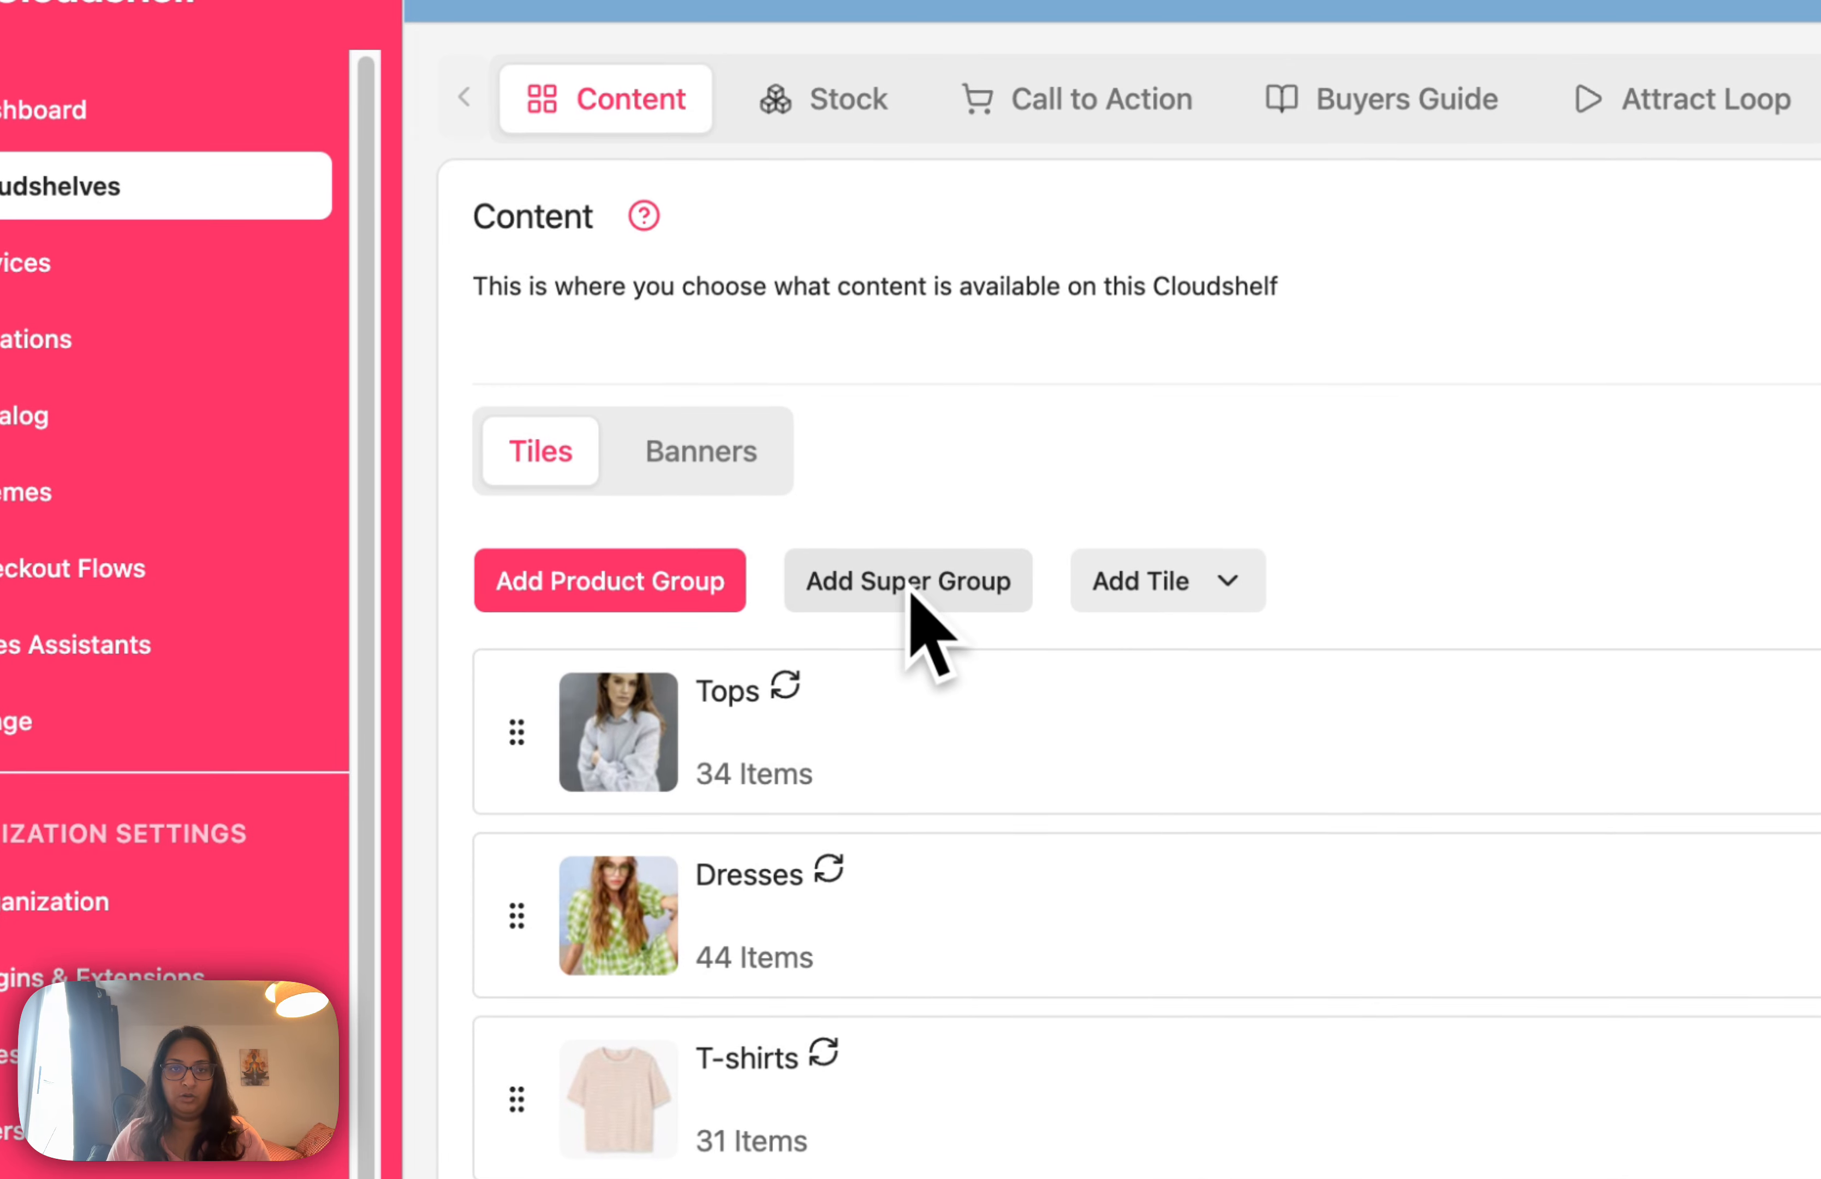
pyautogui.click(913, 586)
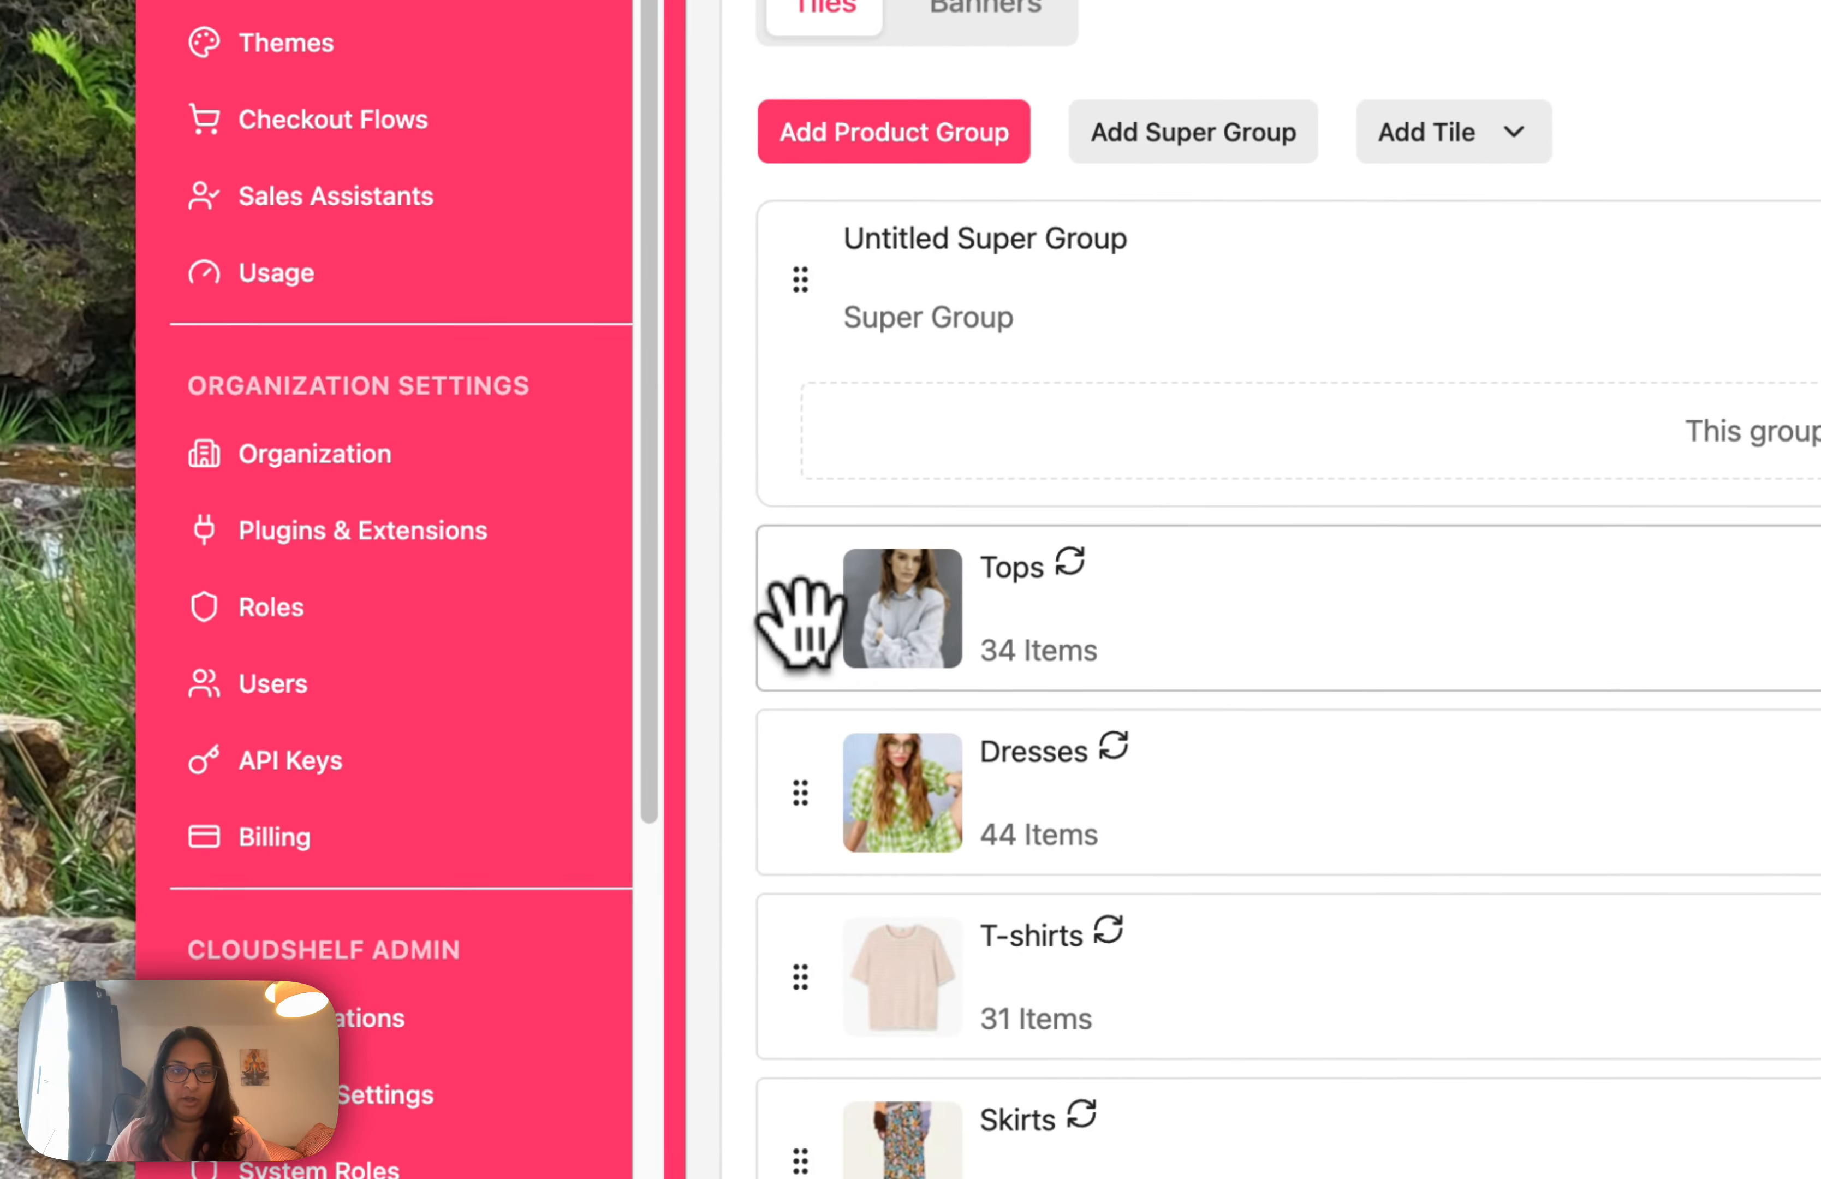
pyautogui.moveTo(593, 936); pyautogui.dragTo(633, 943)
pyautogui.moveTo(865, 566); pyautogui.dragTo(860, 597)
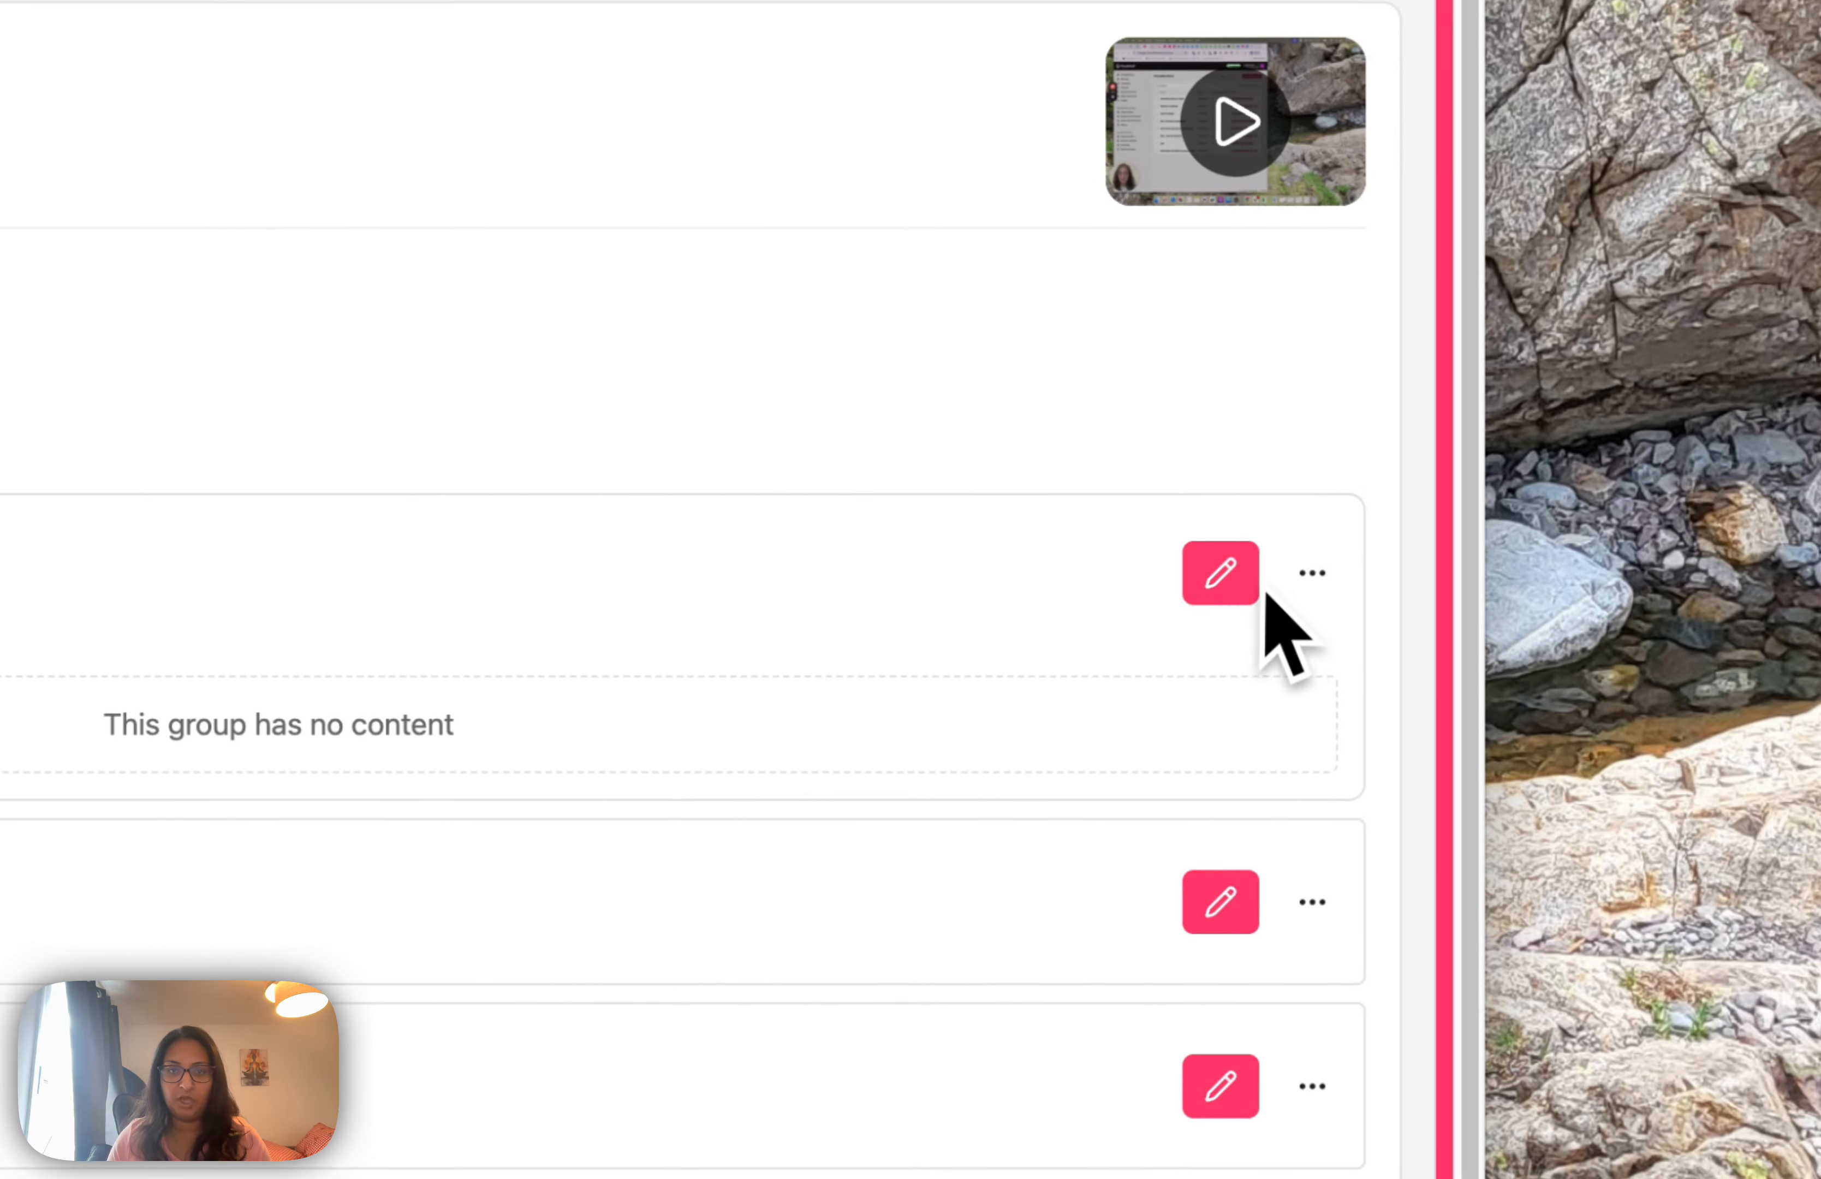
pyautogui.click(1768, 529)
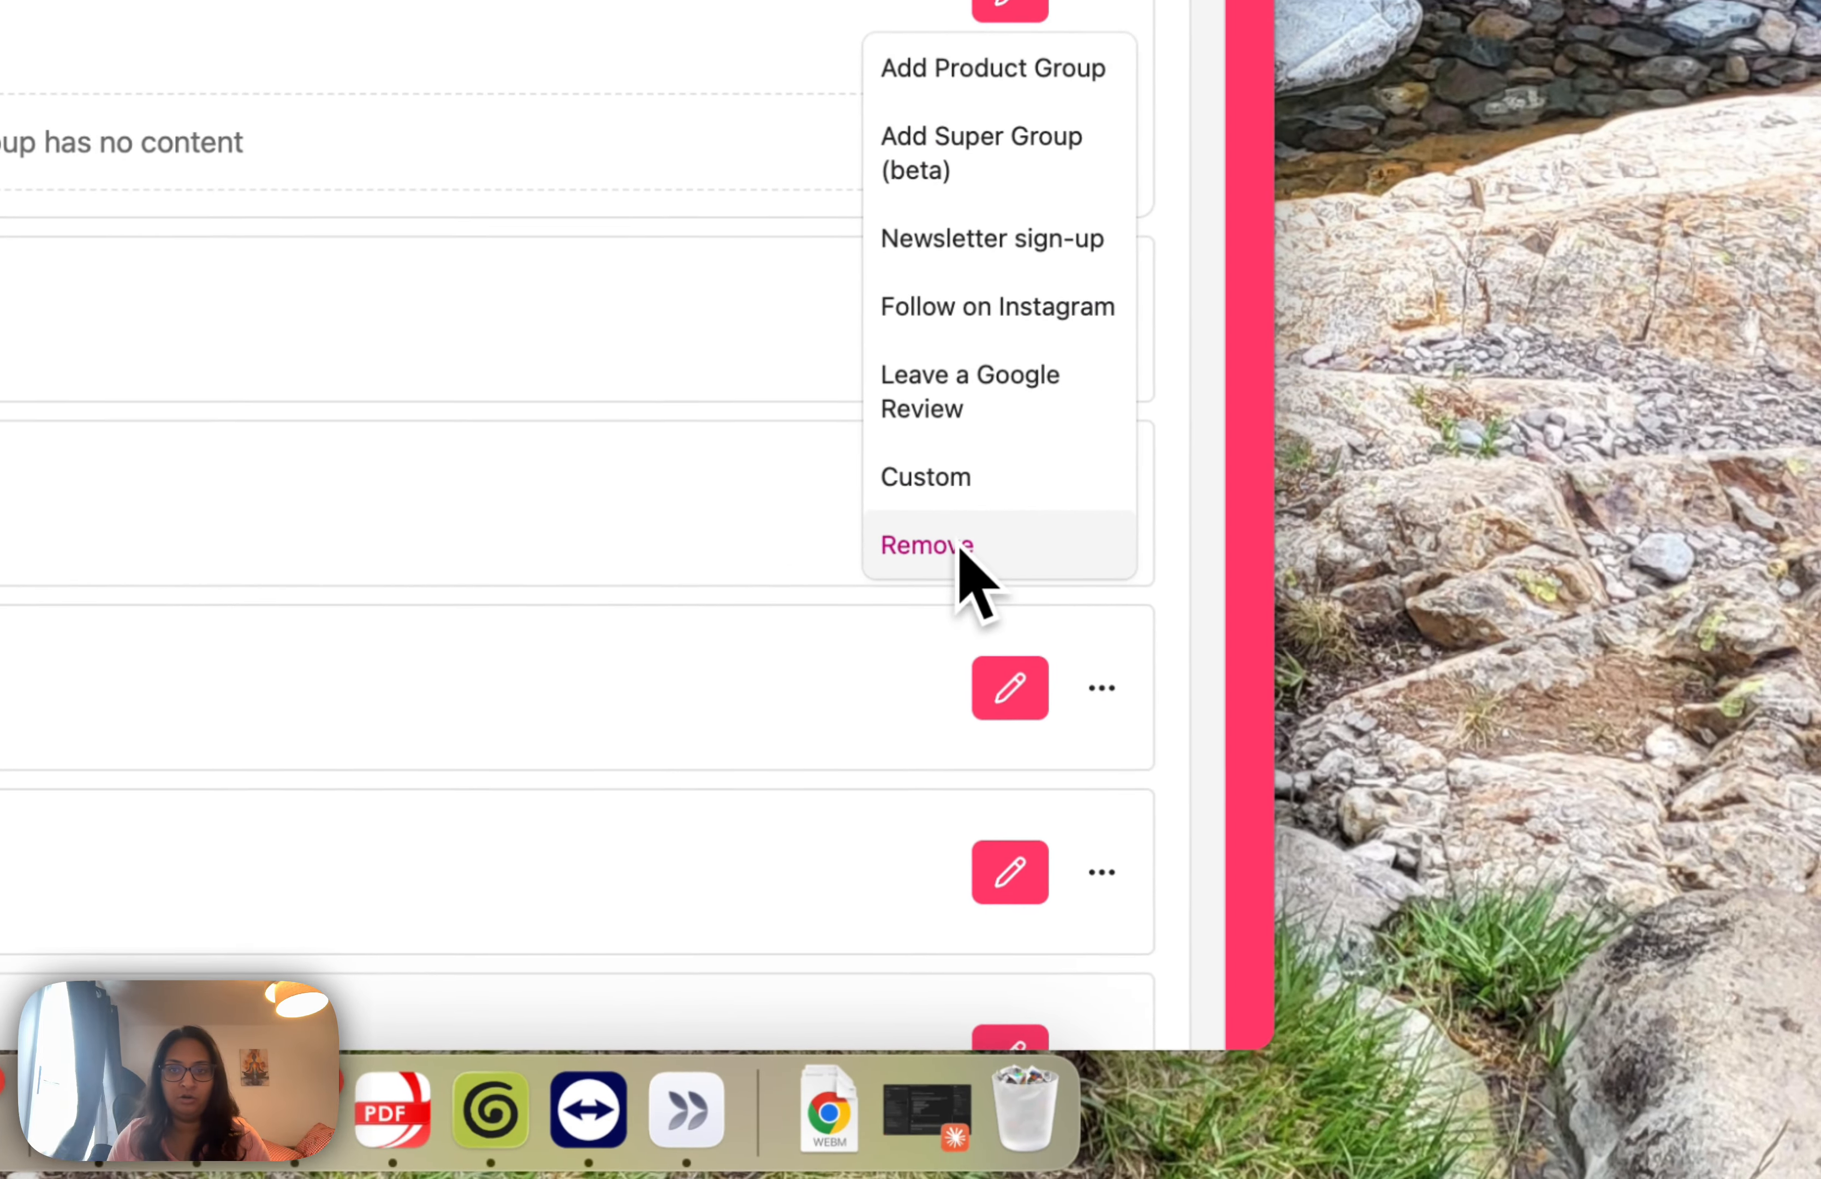
pyautogui.click(995, 789)
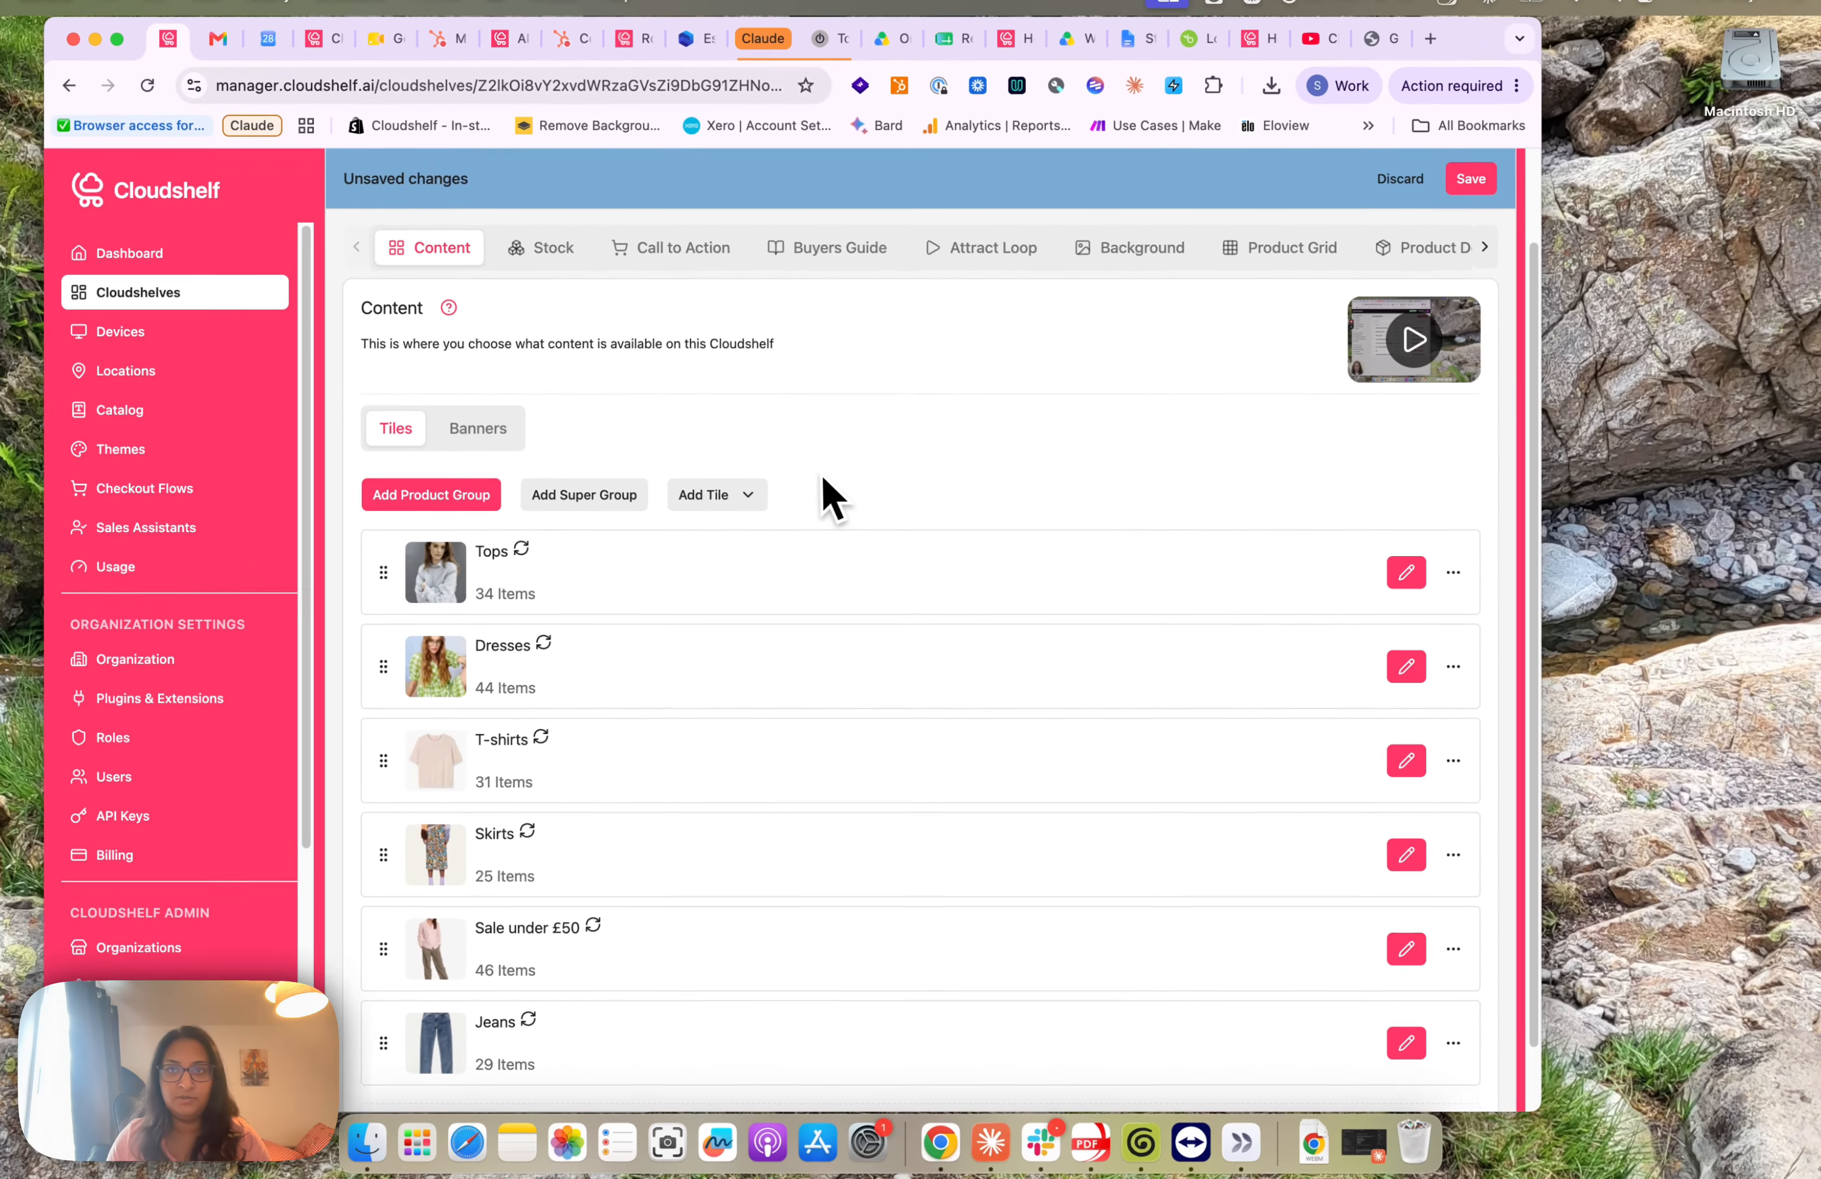
# Open the Stock settings of the Women's clothing Cloudshelf.
pyautogui.scroll(2, 582, 285)
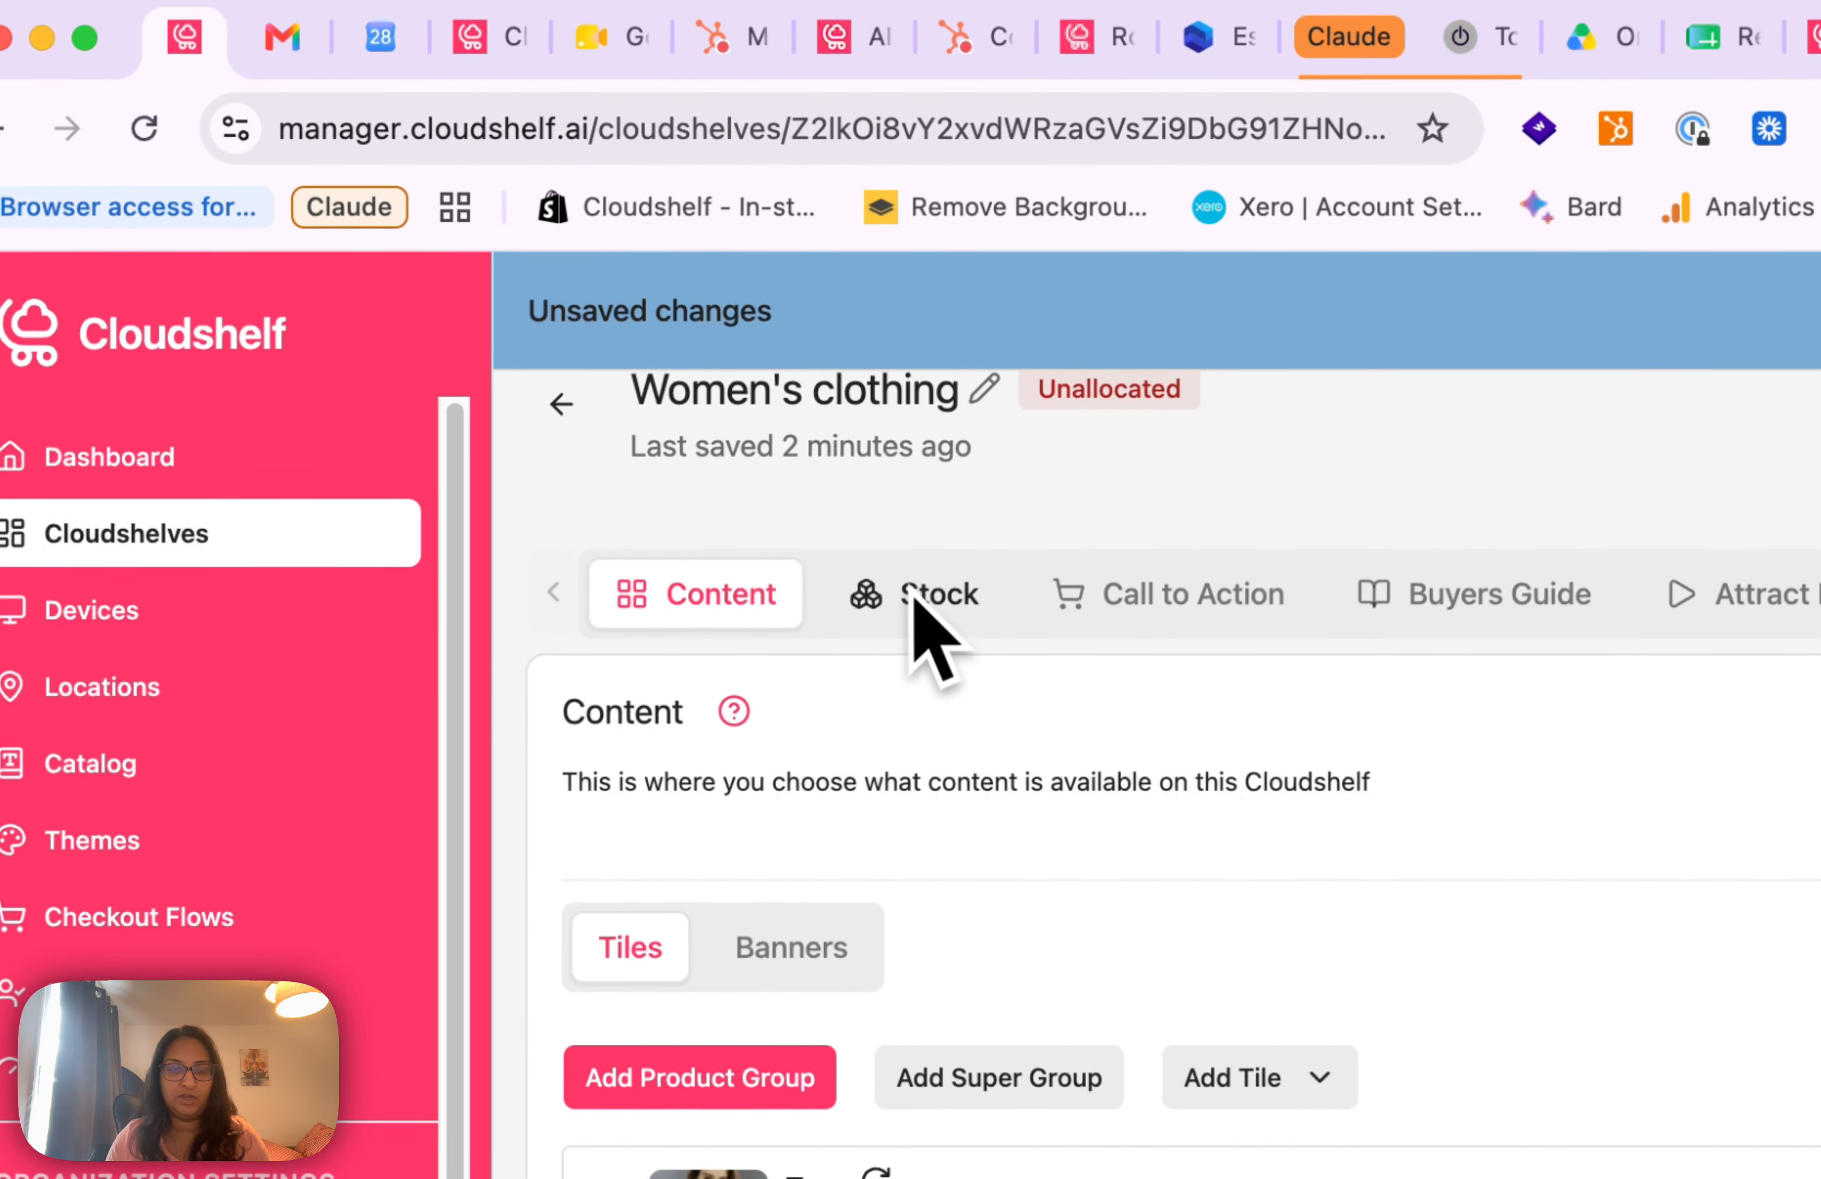
pyautogui.click(907, 597)
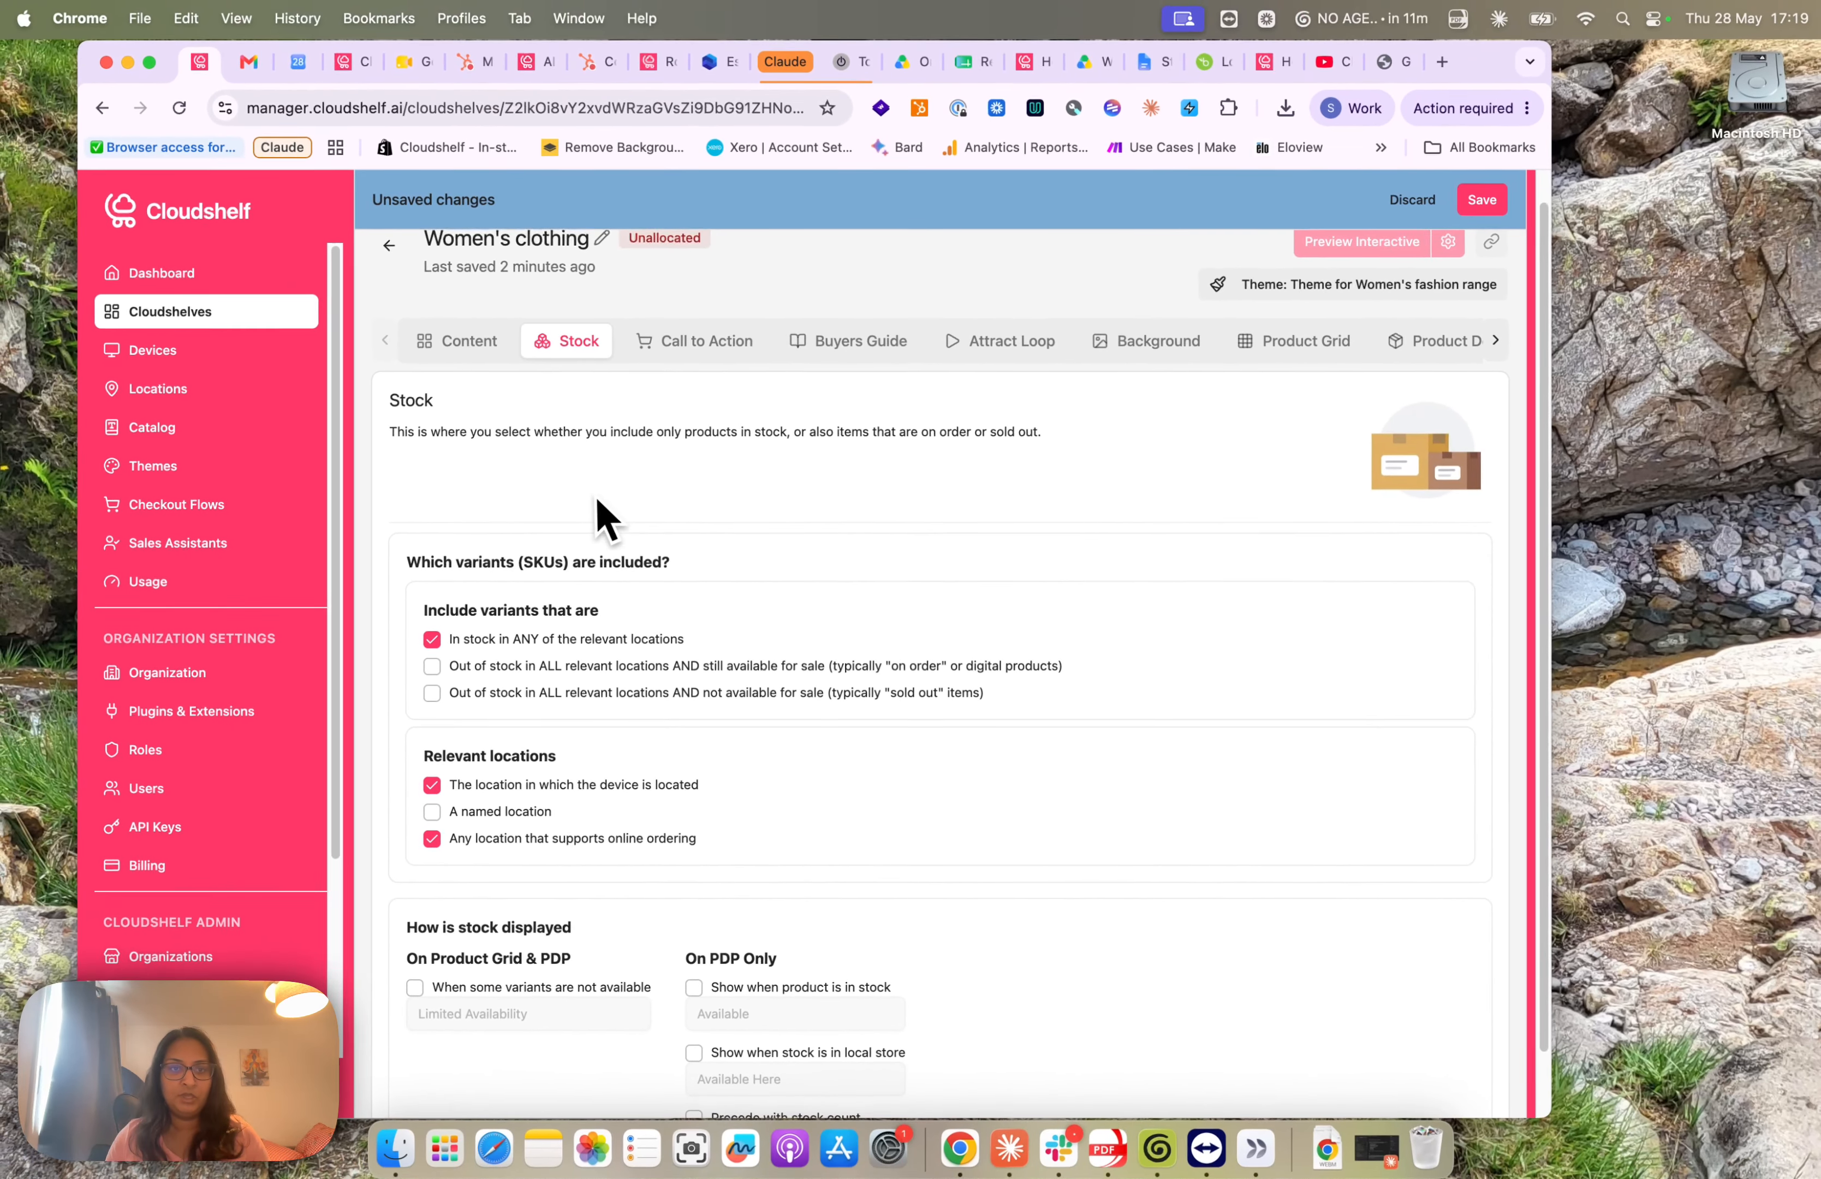
# Try excluding locations that support online ordering from the relevant stock locations, and include them again.
pyautogui.scroll(-1, 597, 502)
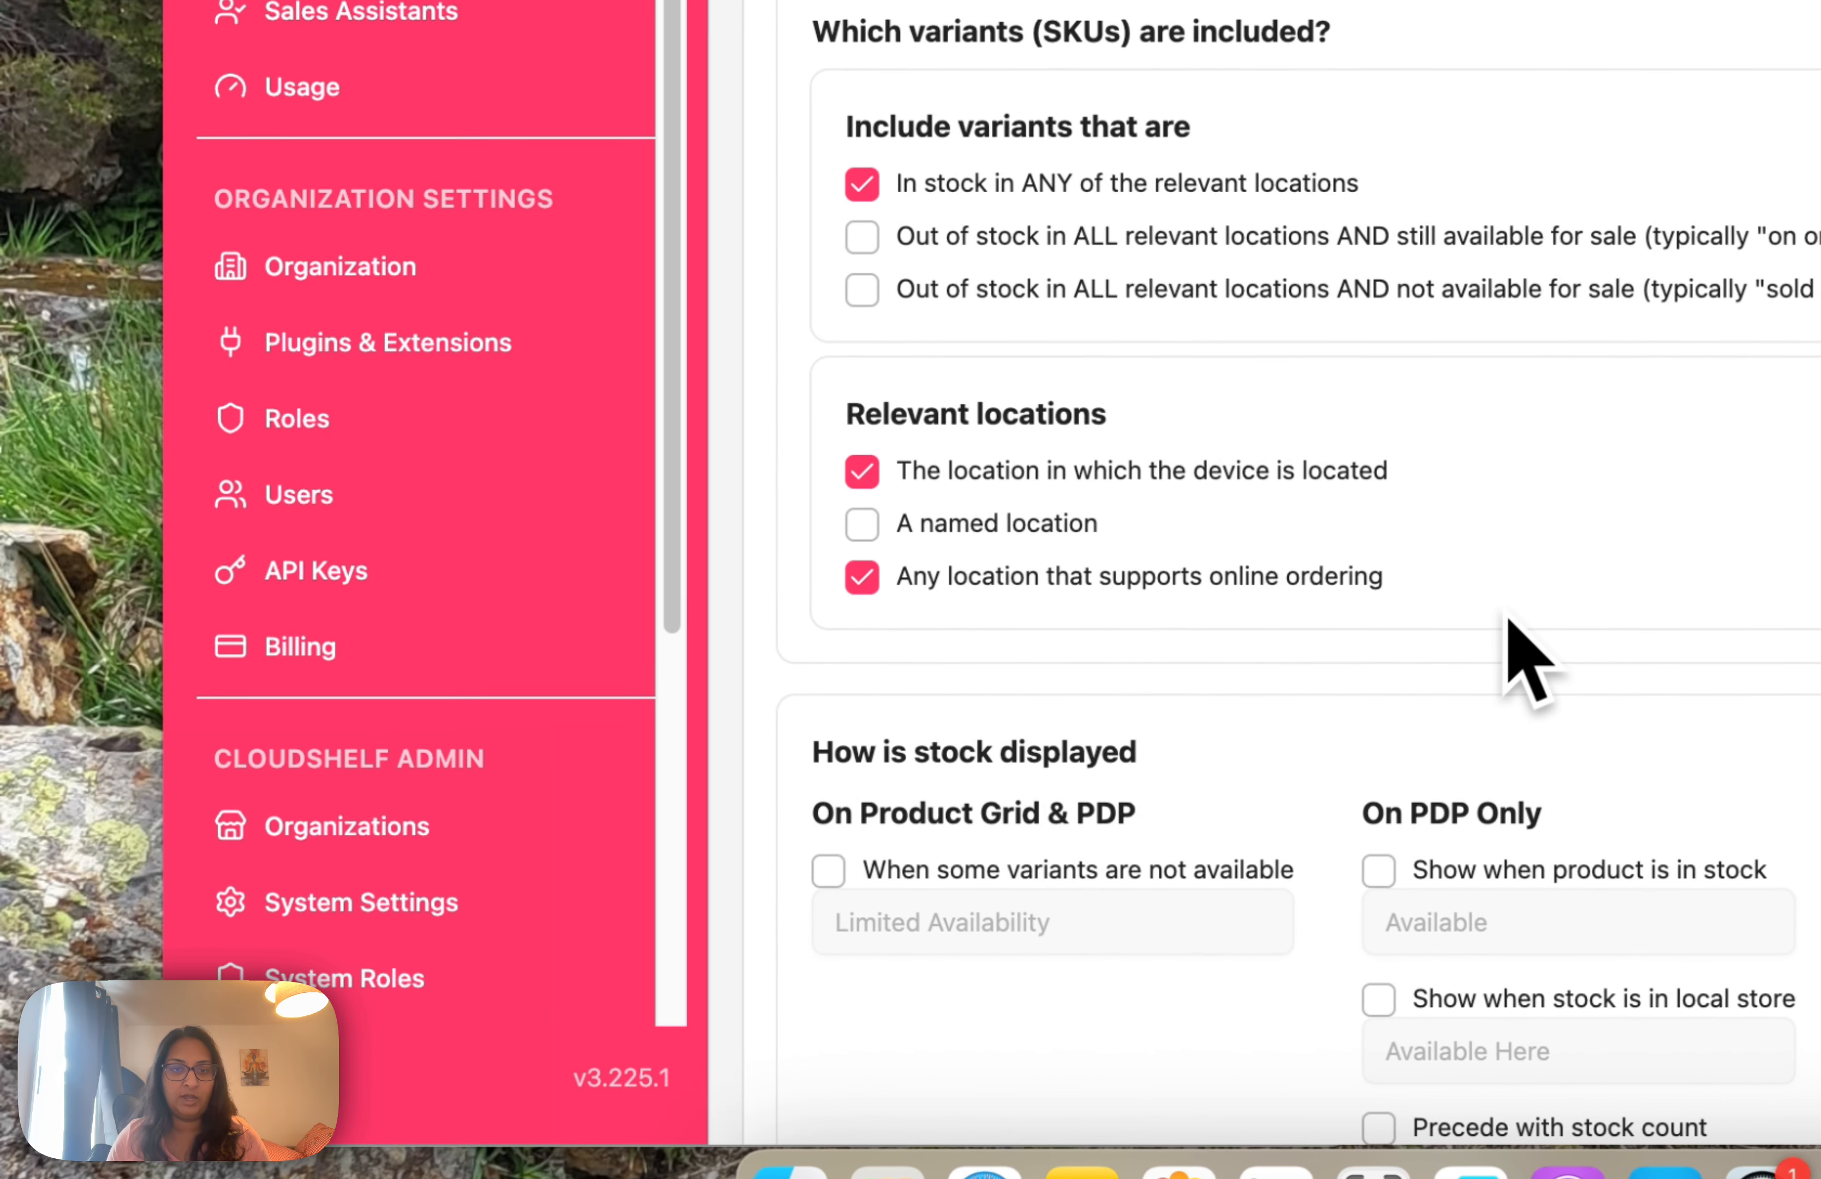
pyautogui.click(433, 825)
pyautogui.click(869, 583)
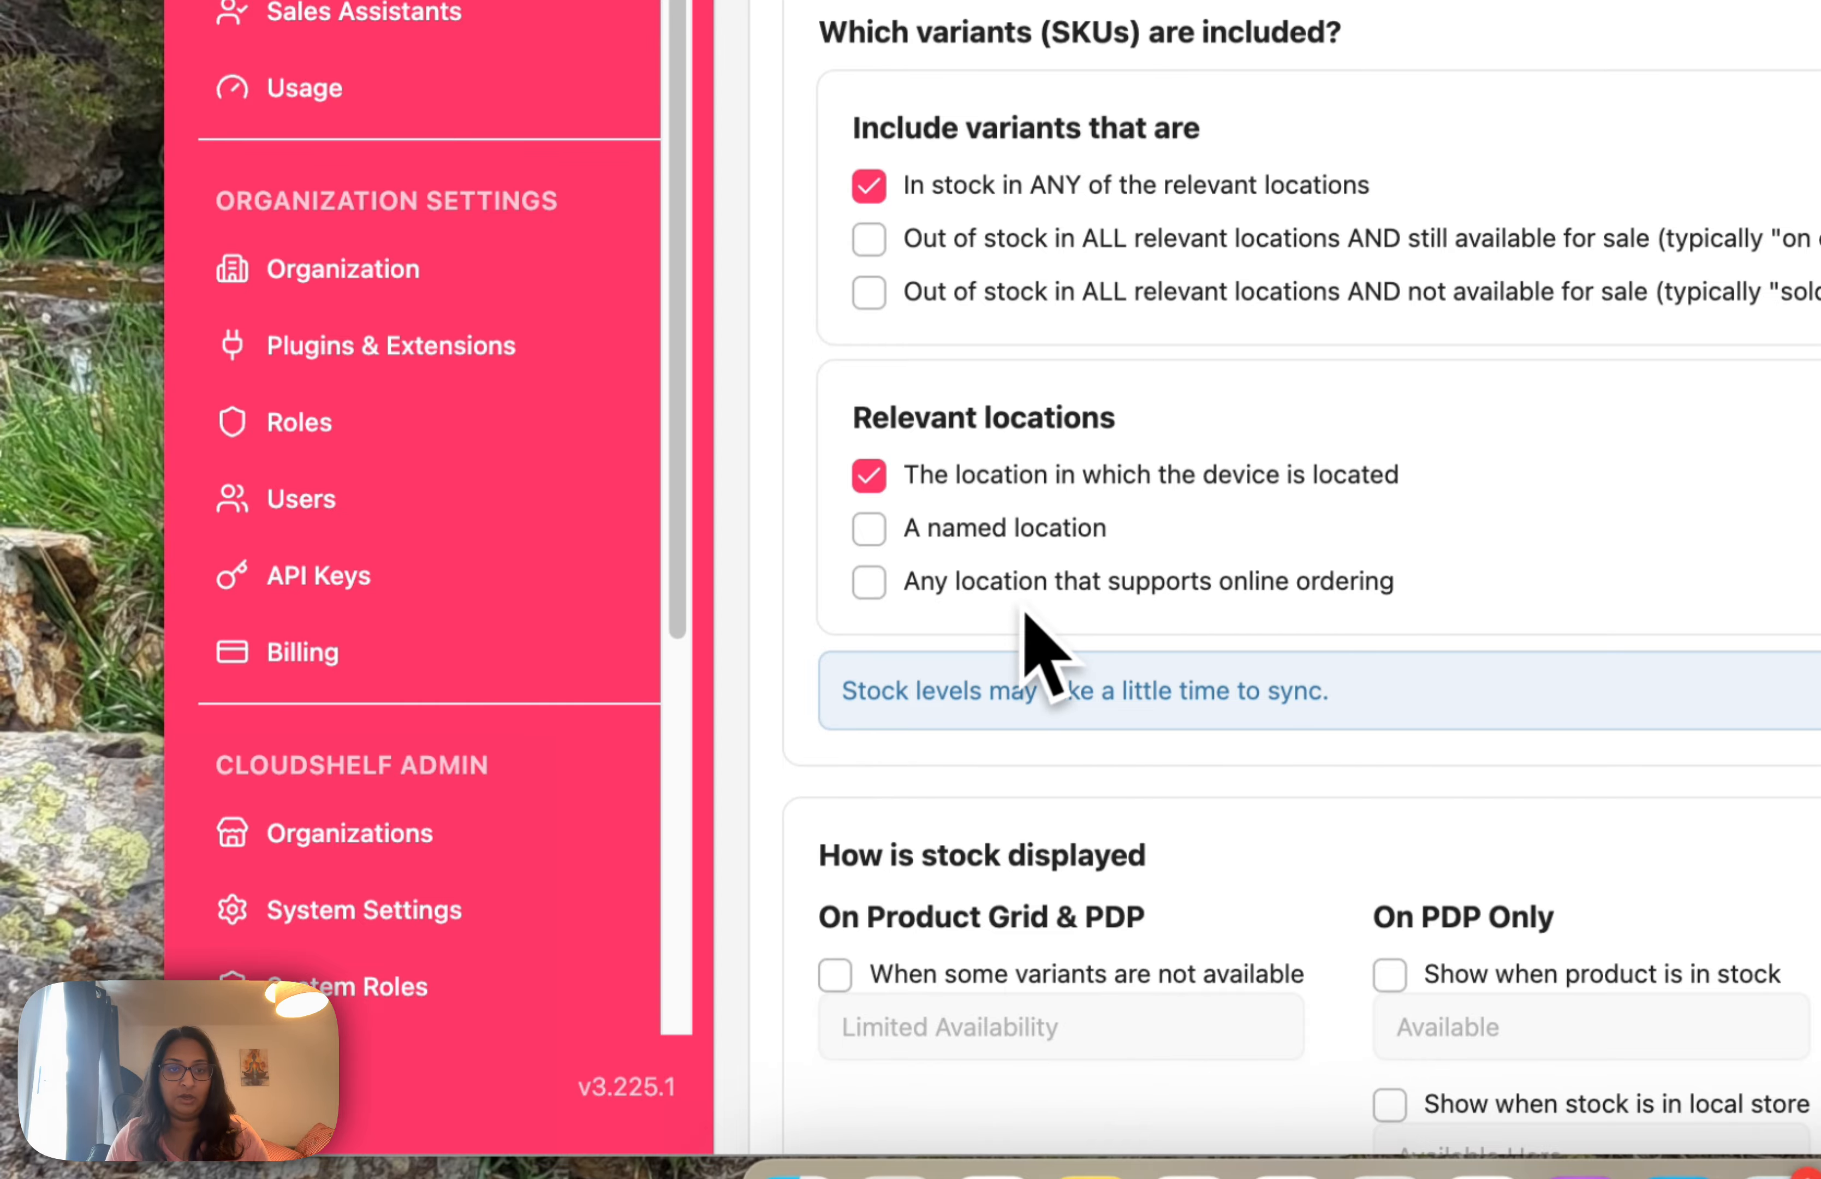
pyautogui.click(933, 583)
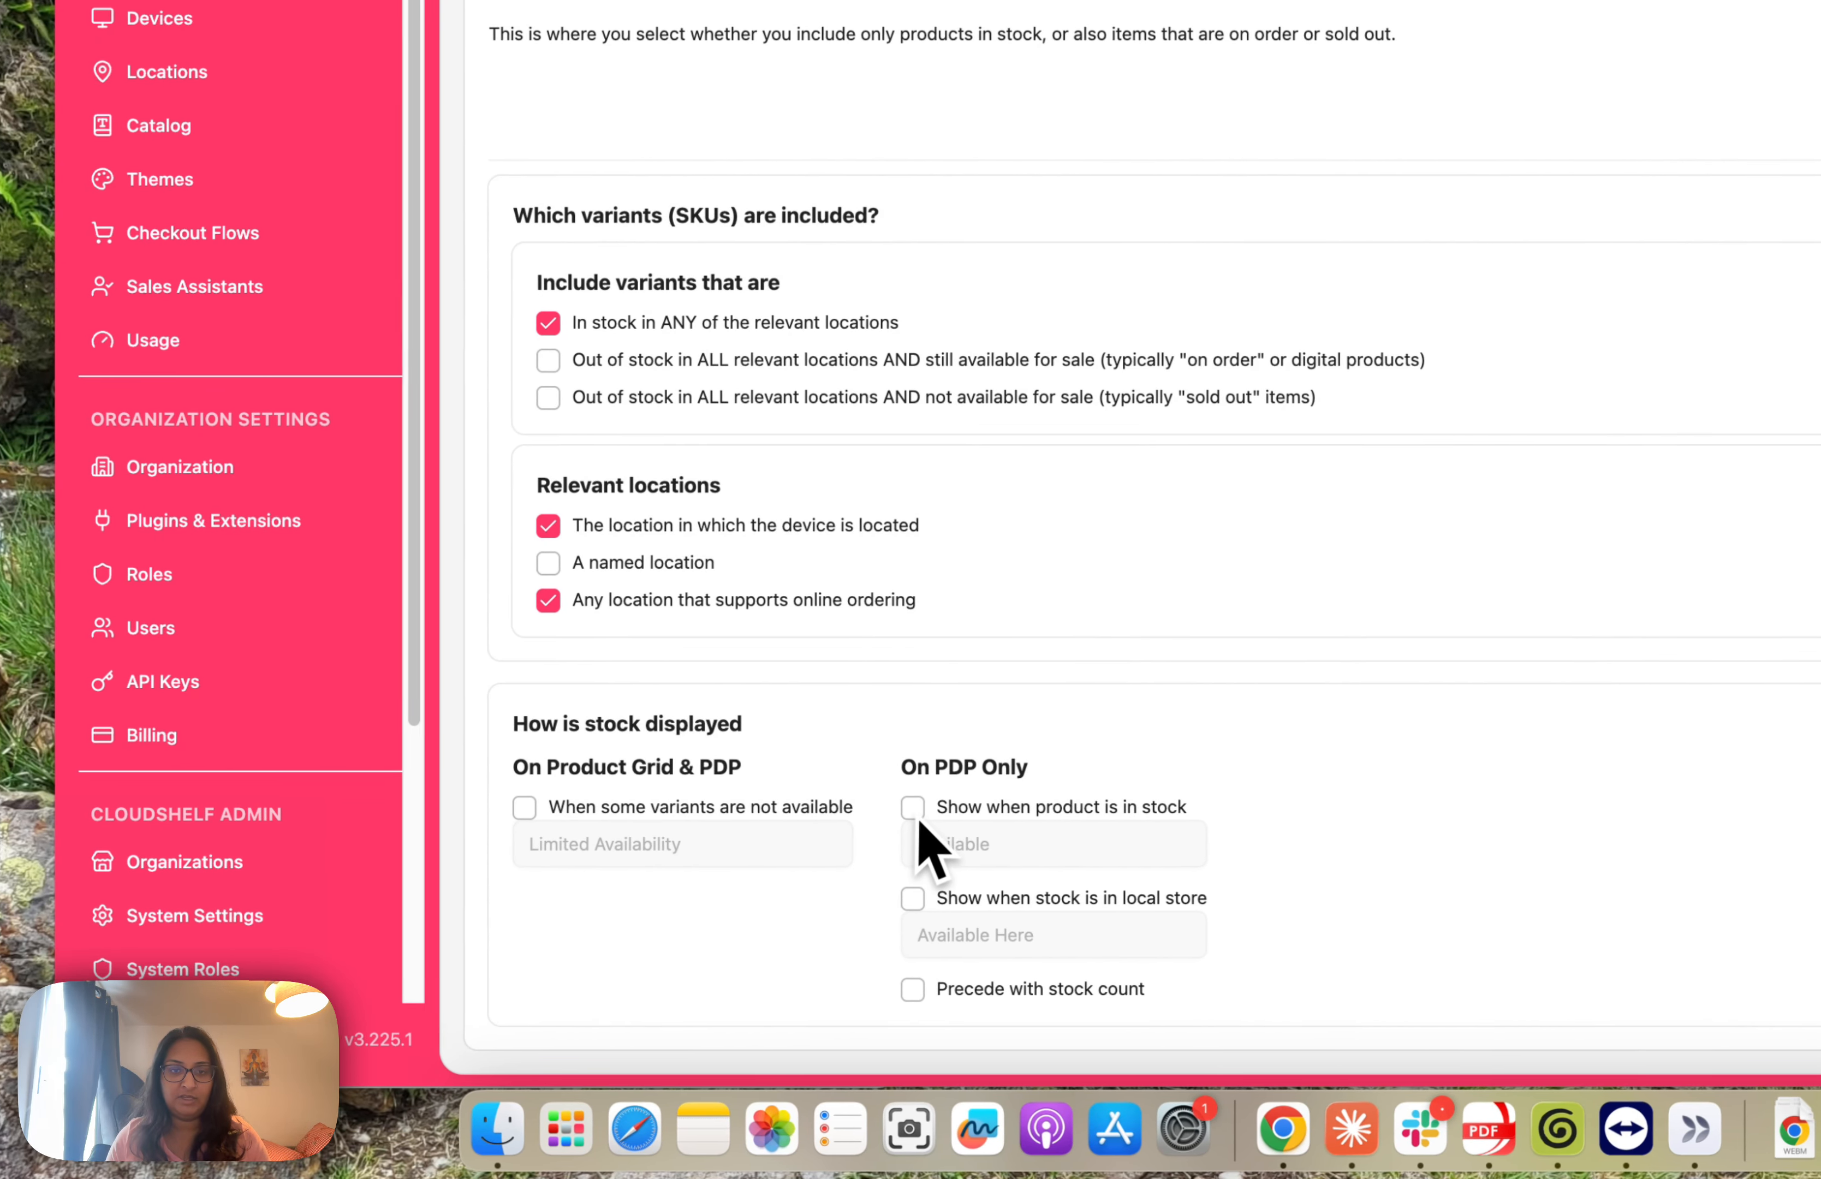
# Enable the product page stock messages for products in stock and stock in the local store, preceded by the stock count.
pyautogui.click(913, 808)
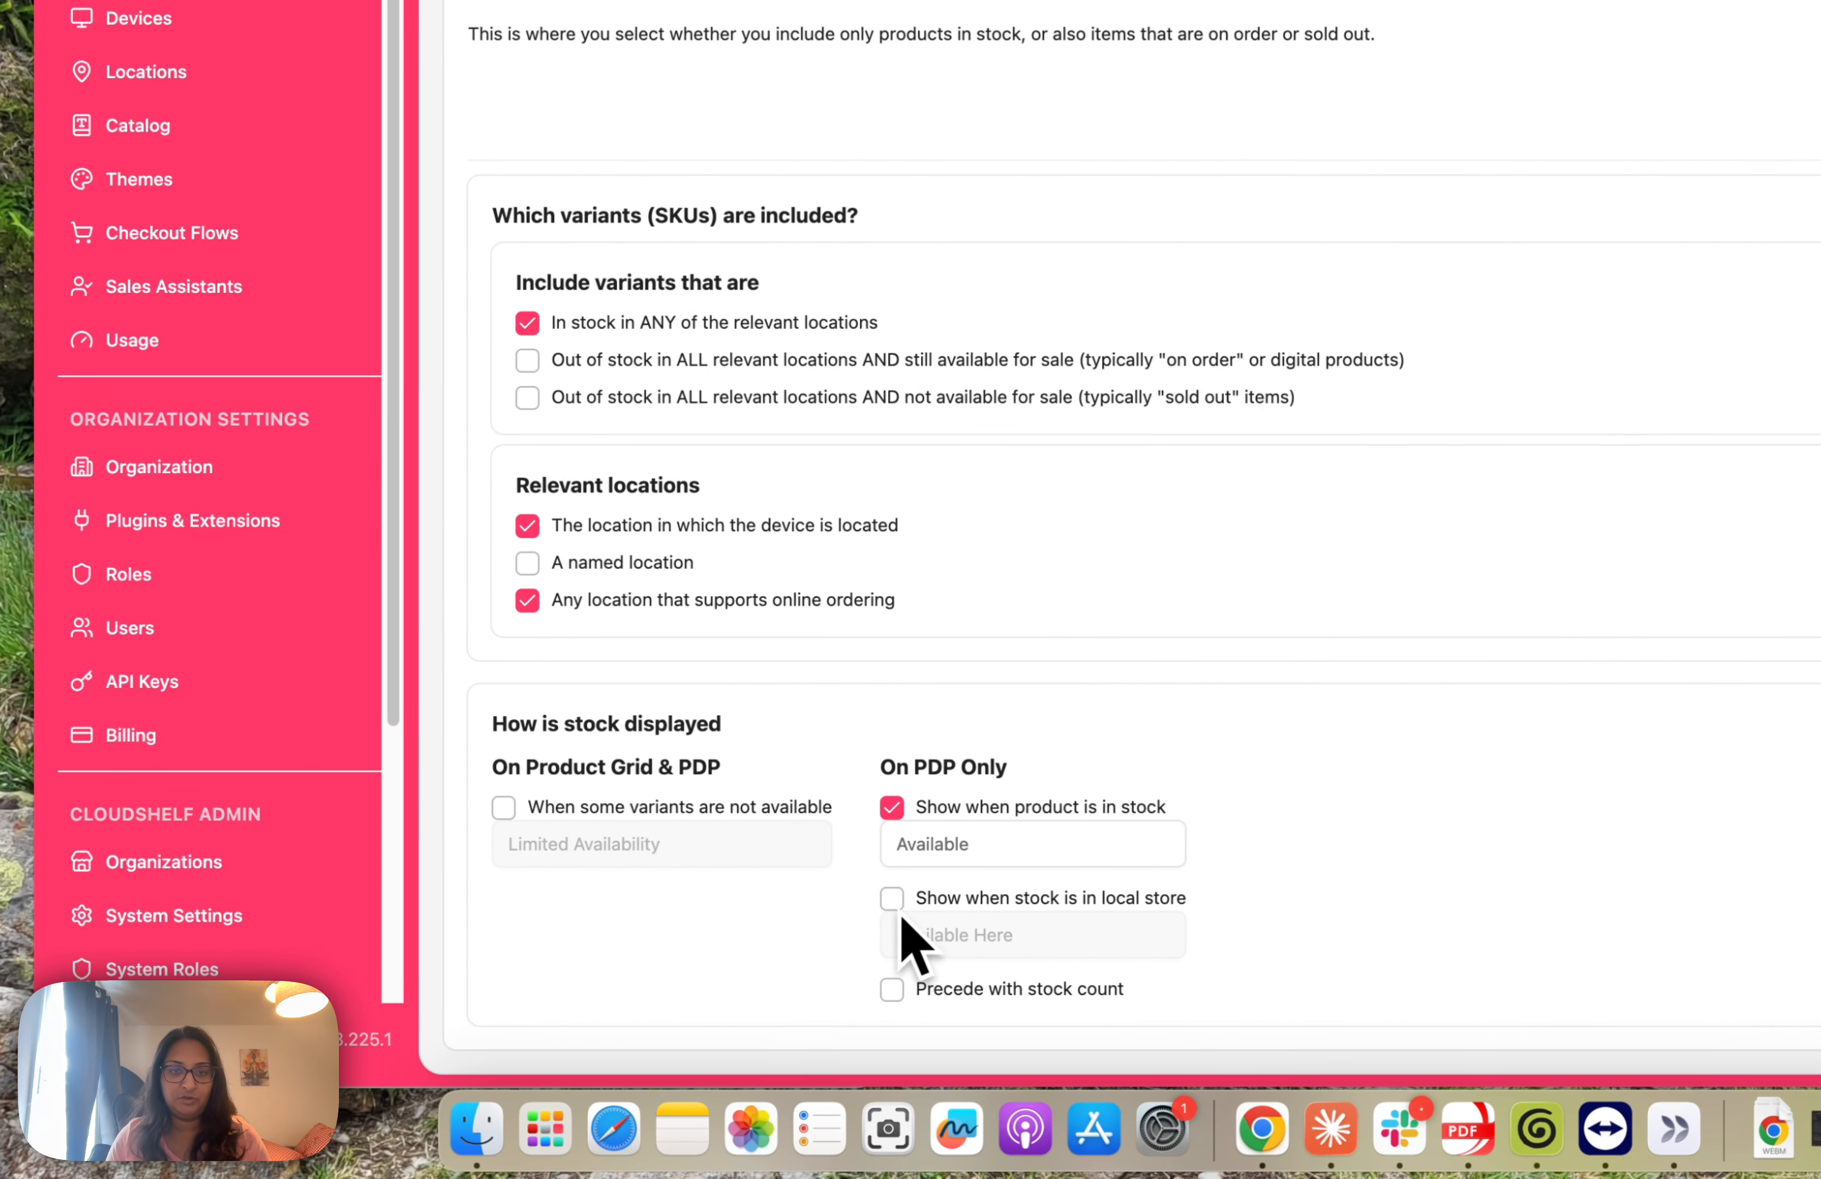
pyautogui.click(914, 899)
pyautogui.click(915, 992)
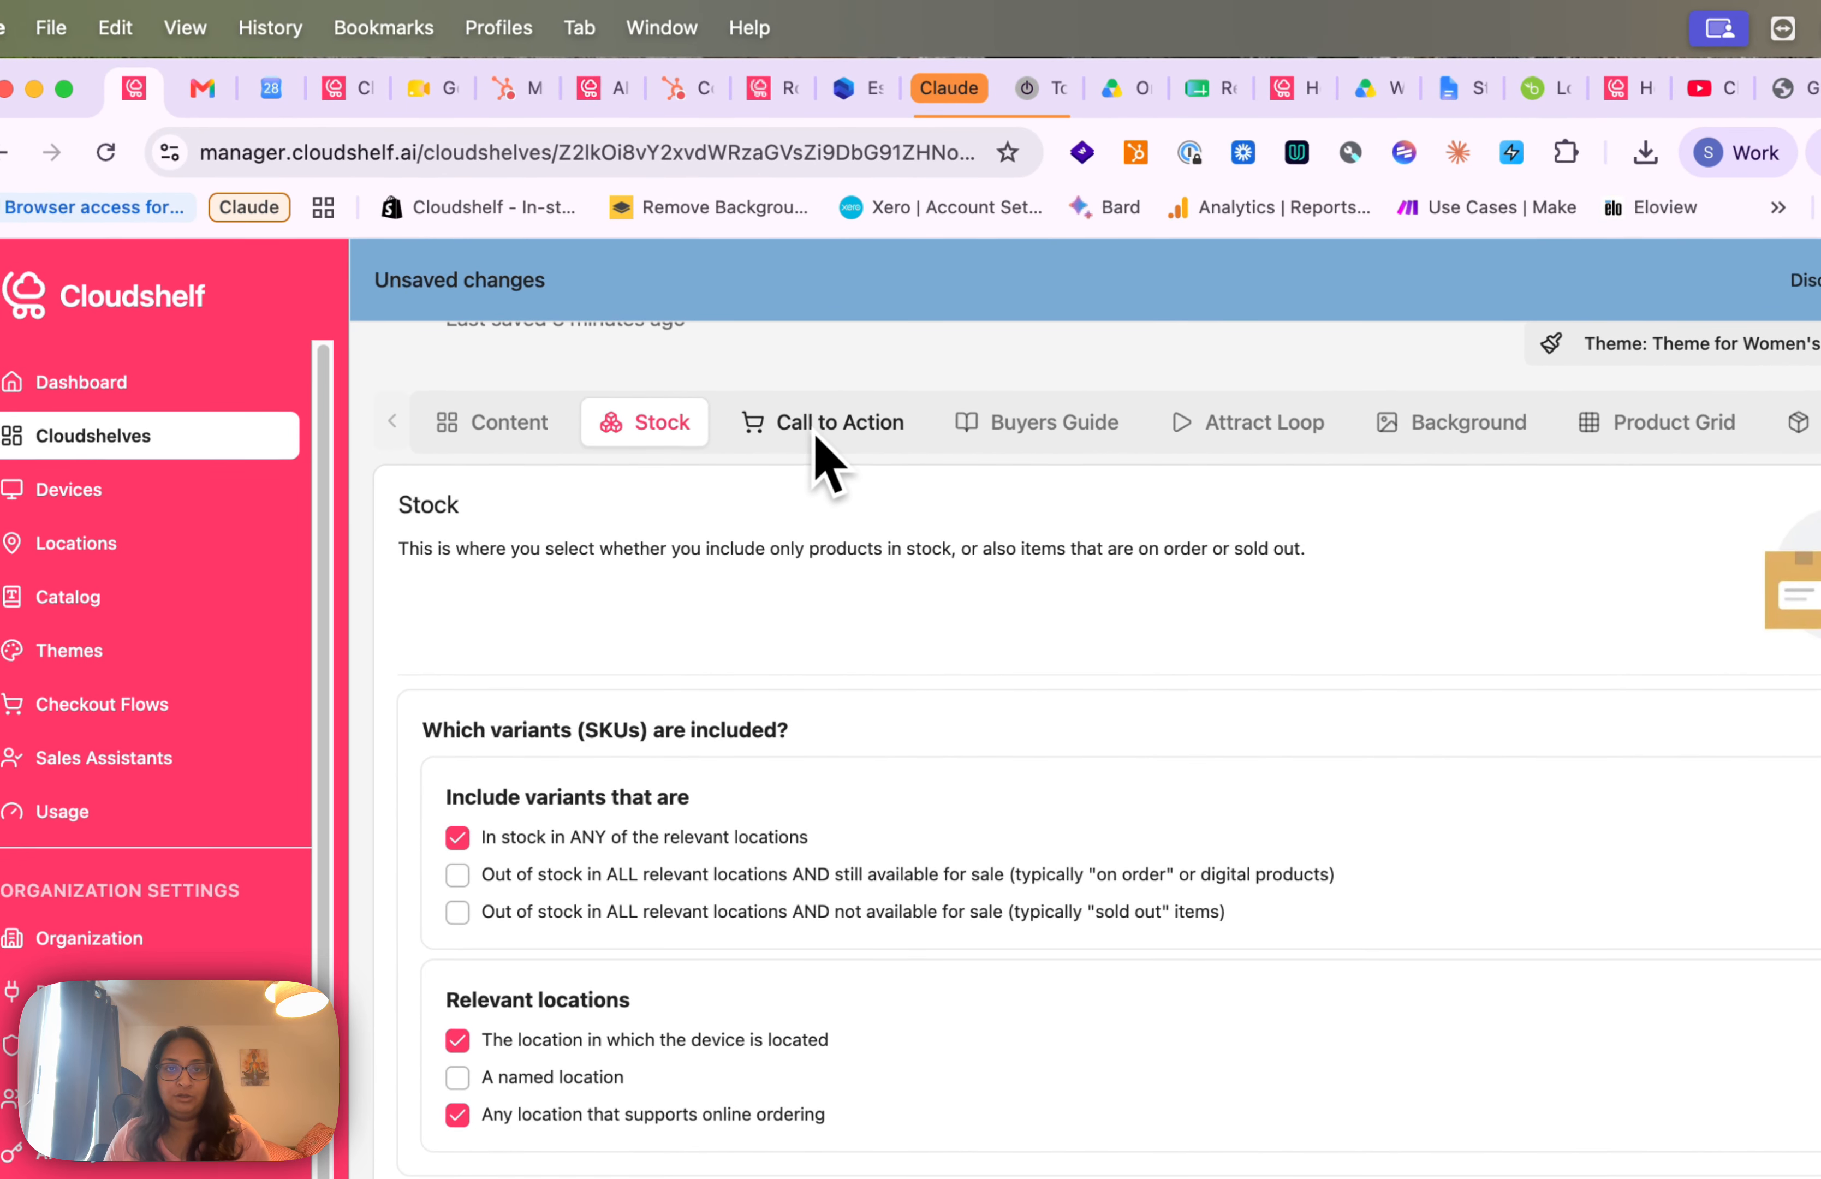
# Set the home screen call to action in the Call to Action settings to "Discover more Women's wear".
pyautogui.click(818, 435)
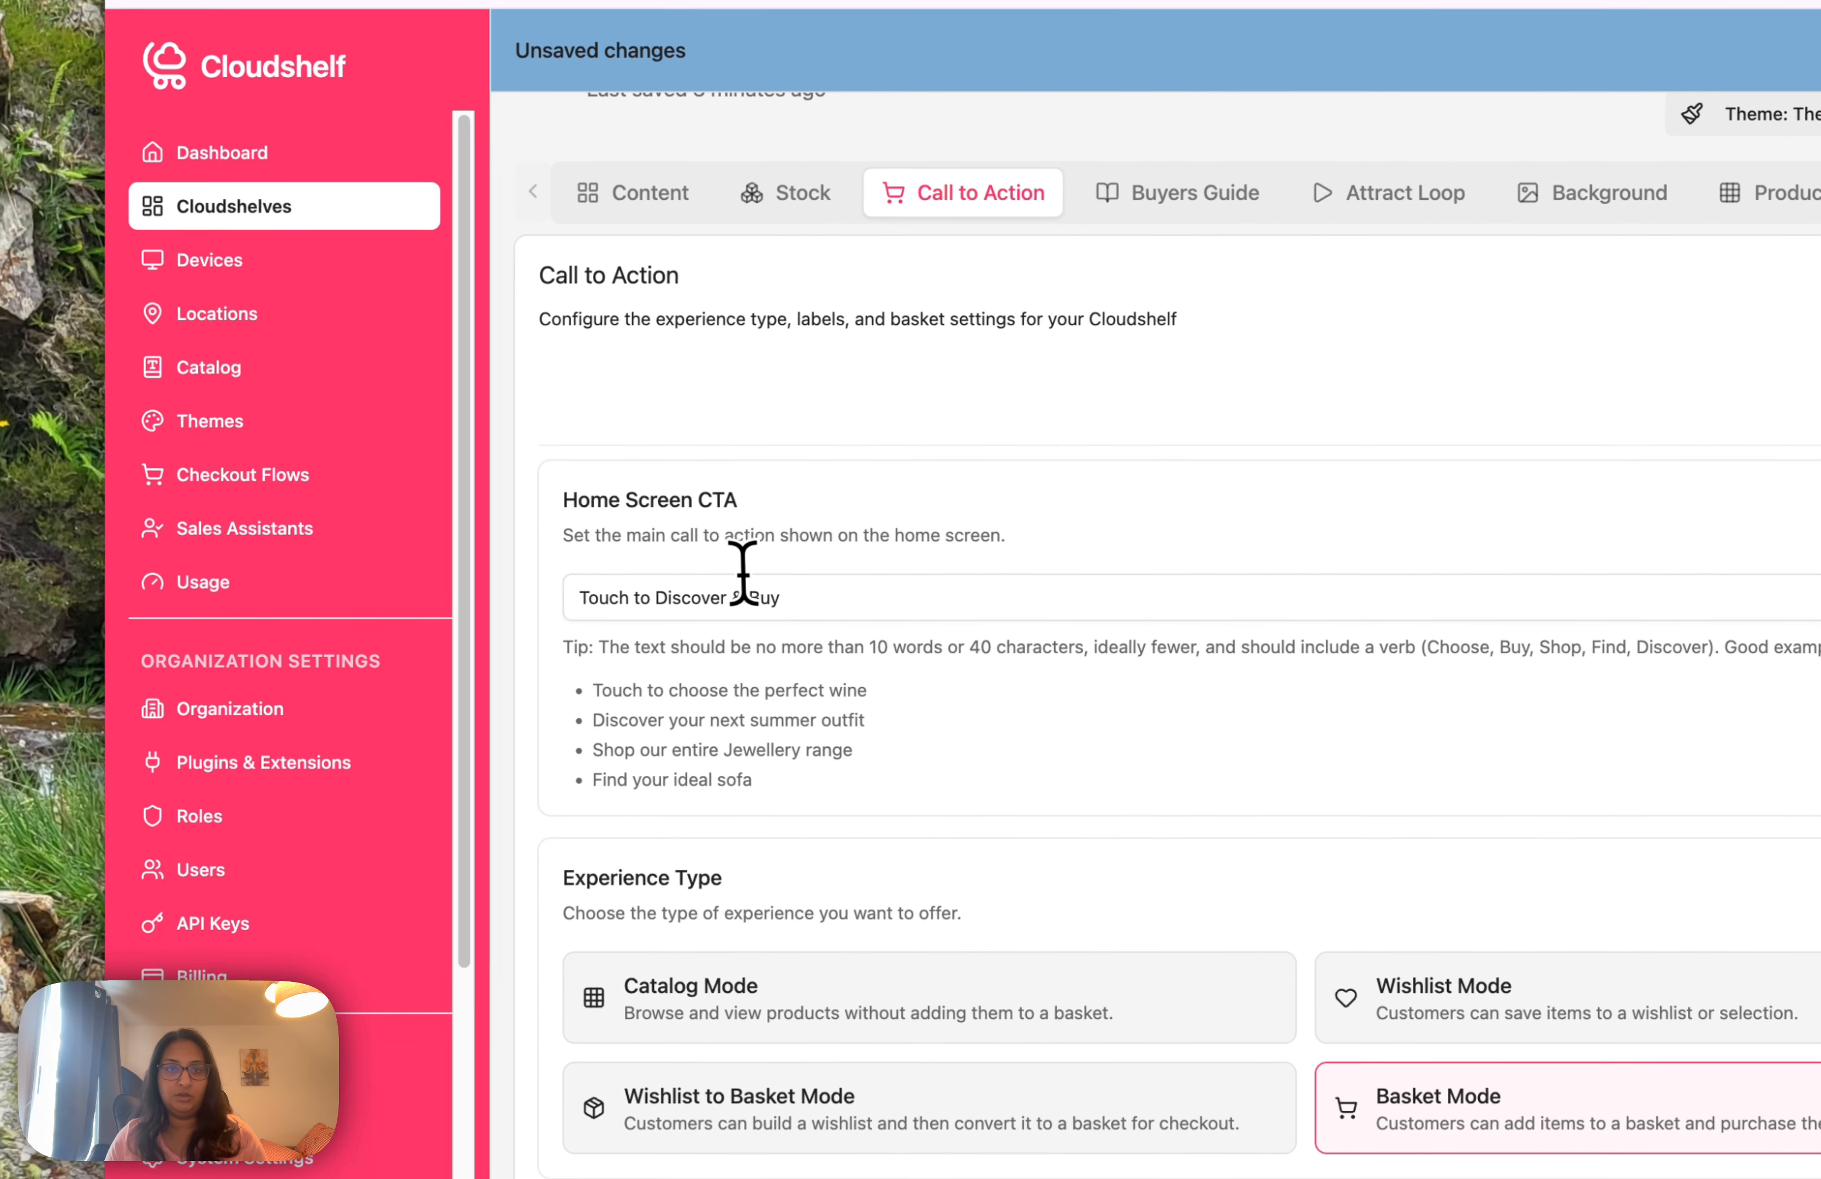
pyautogui.click(705, 826)
pyautogui.tripleClick(686, 582)
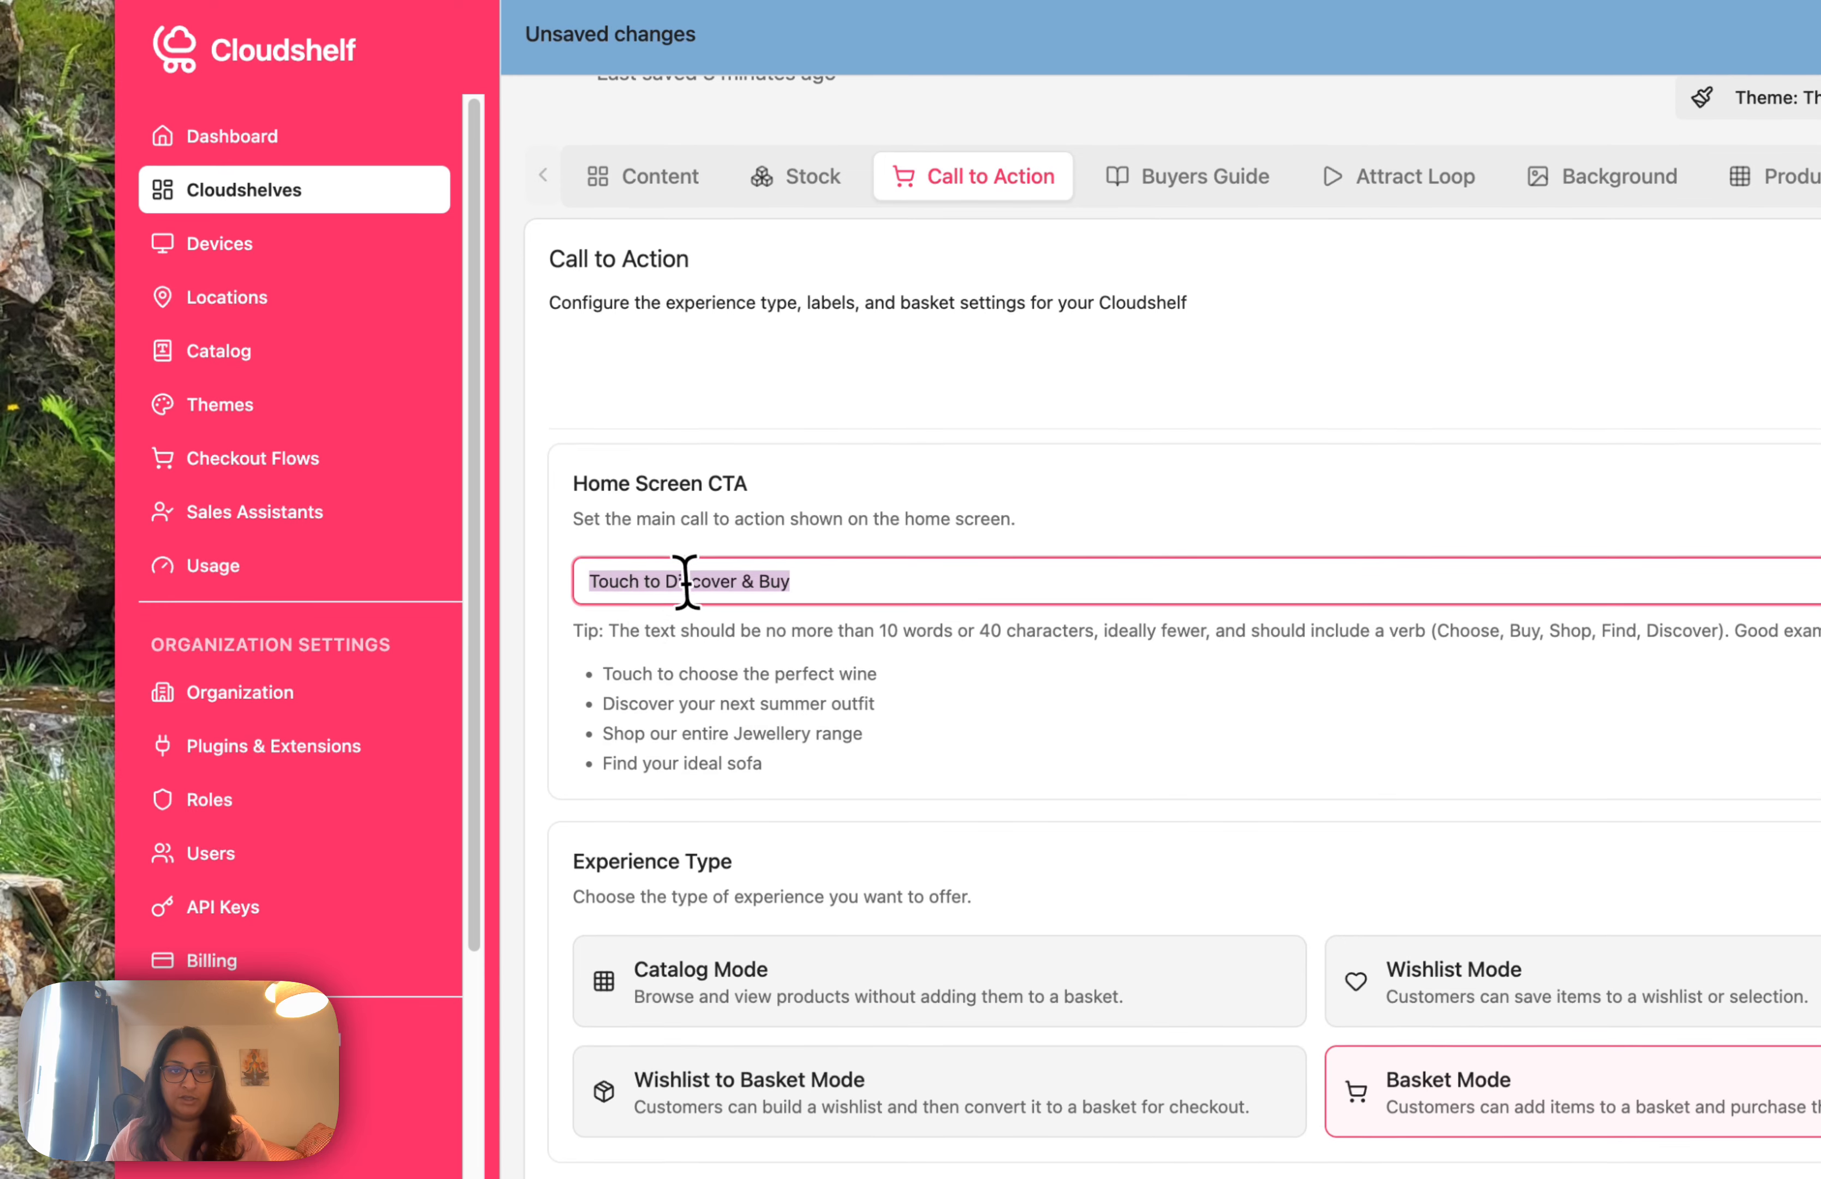
pyautogui.write('Ds')
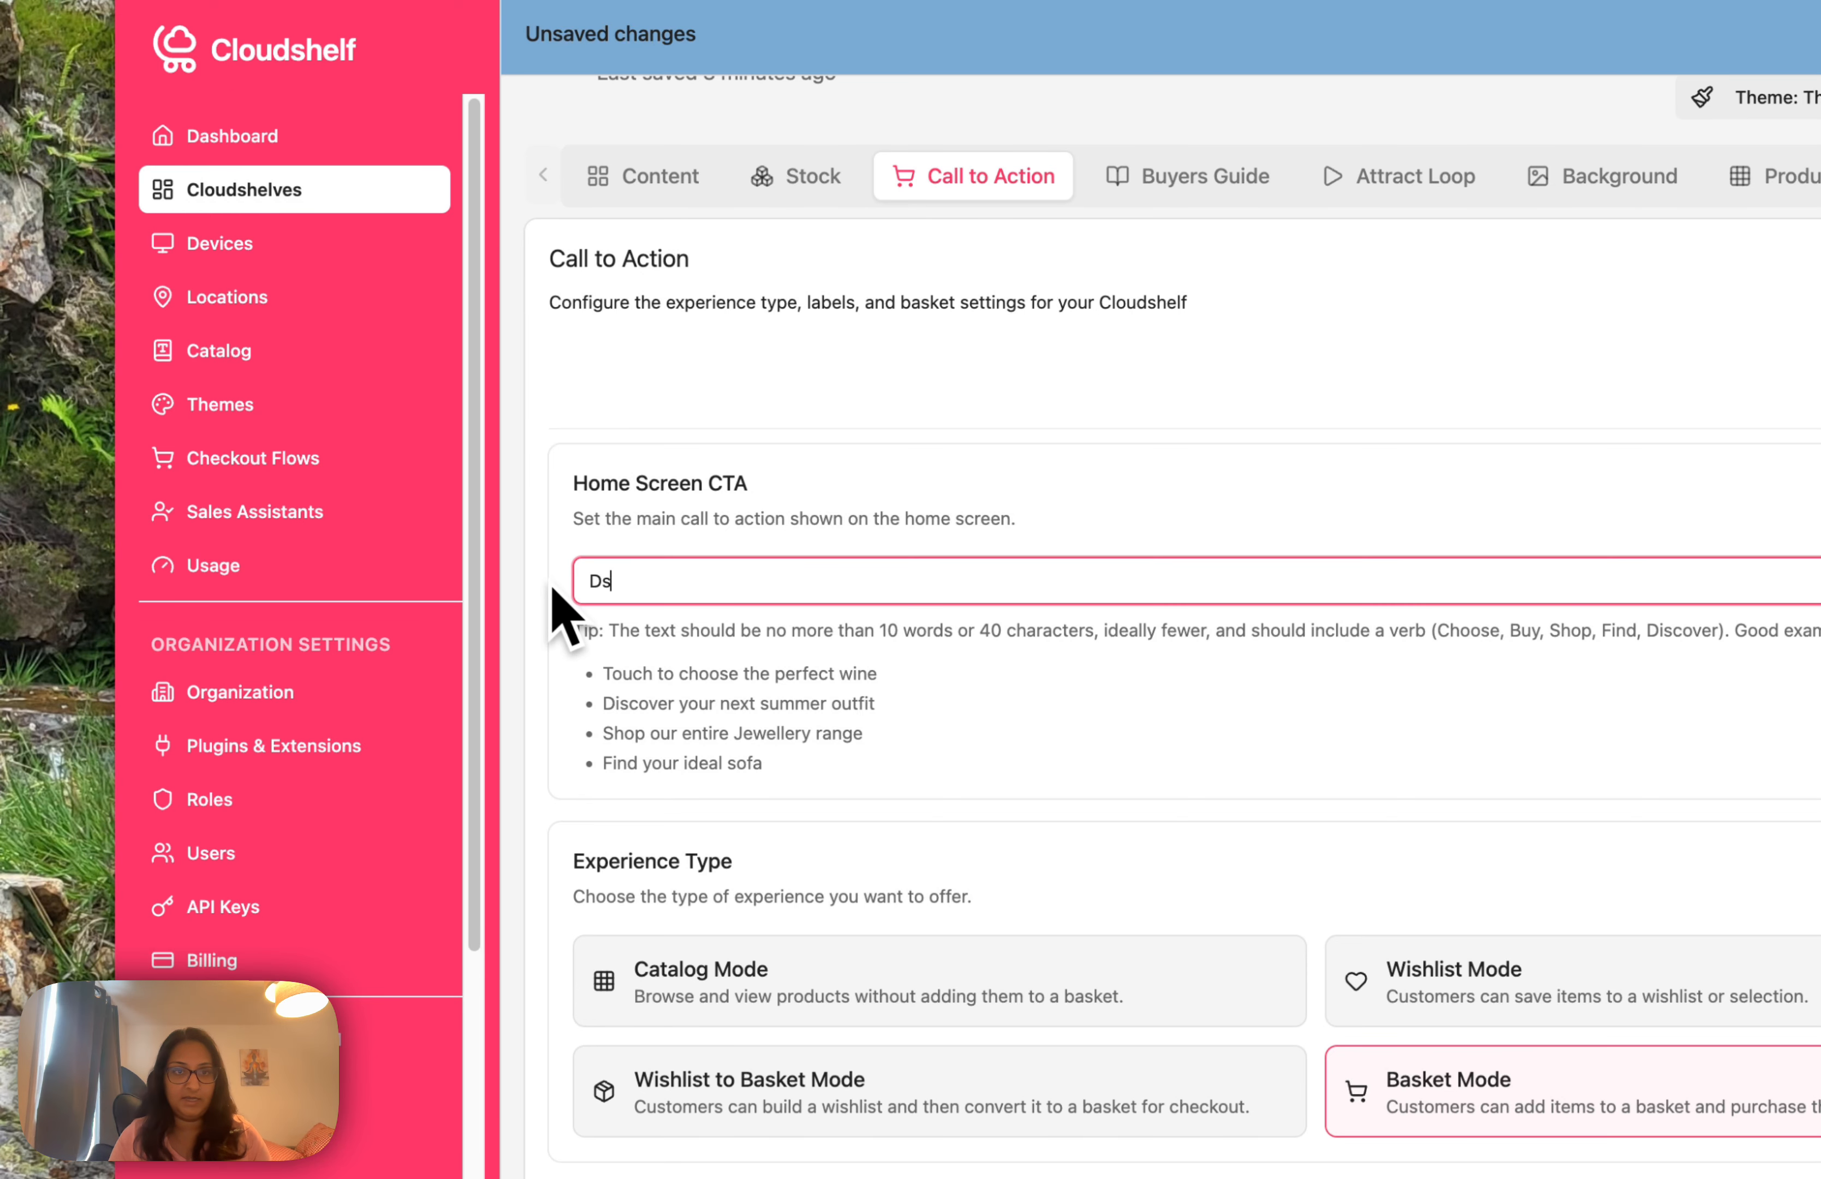
pyautogui.write("iscover more Women's wear")
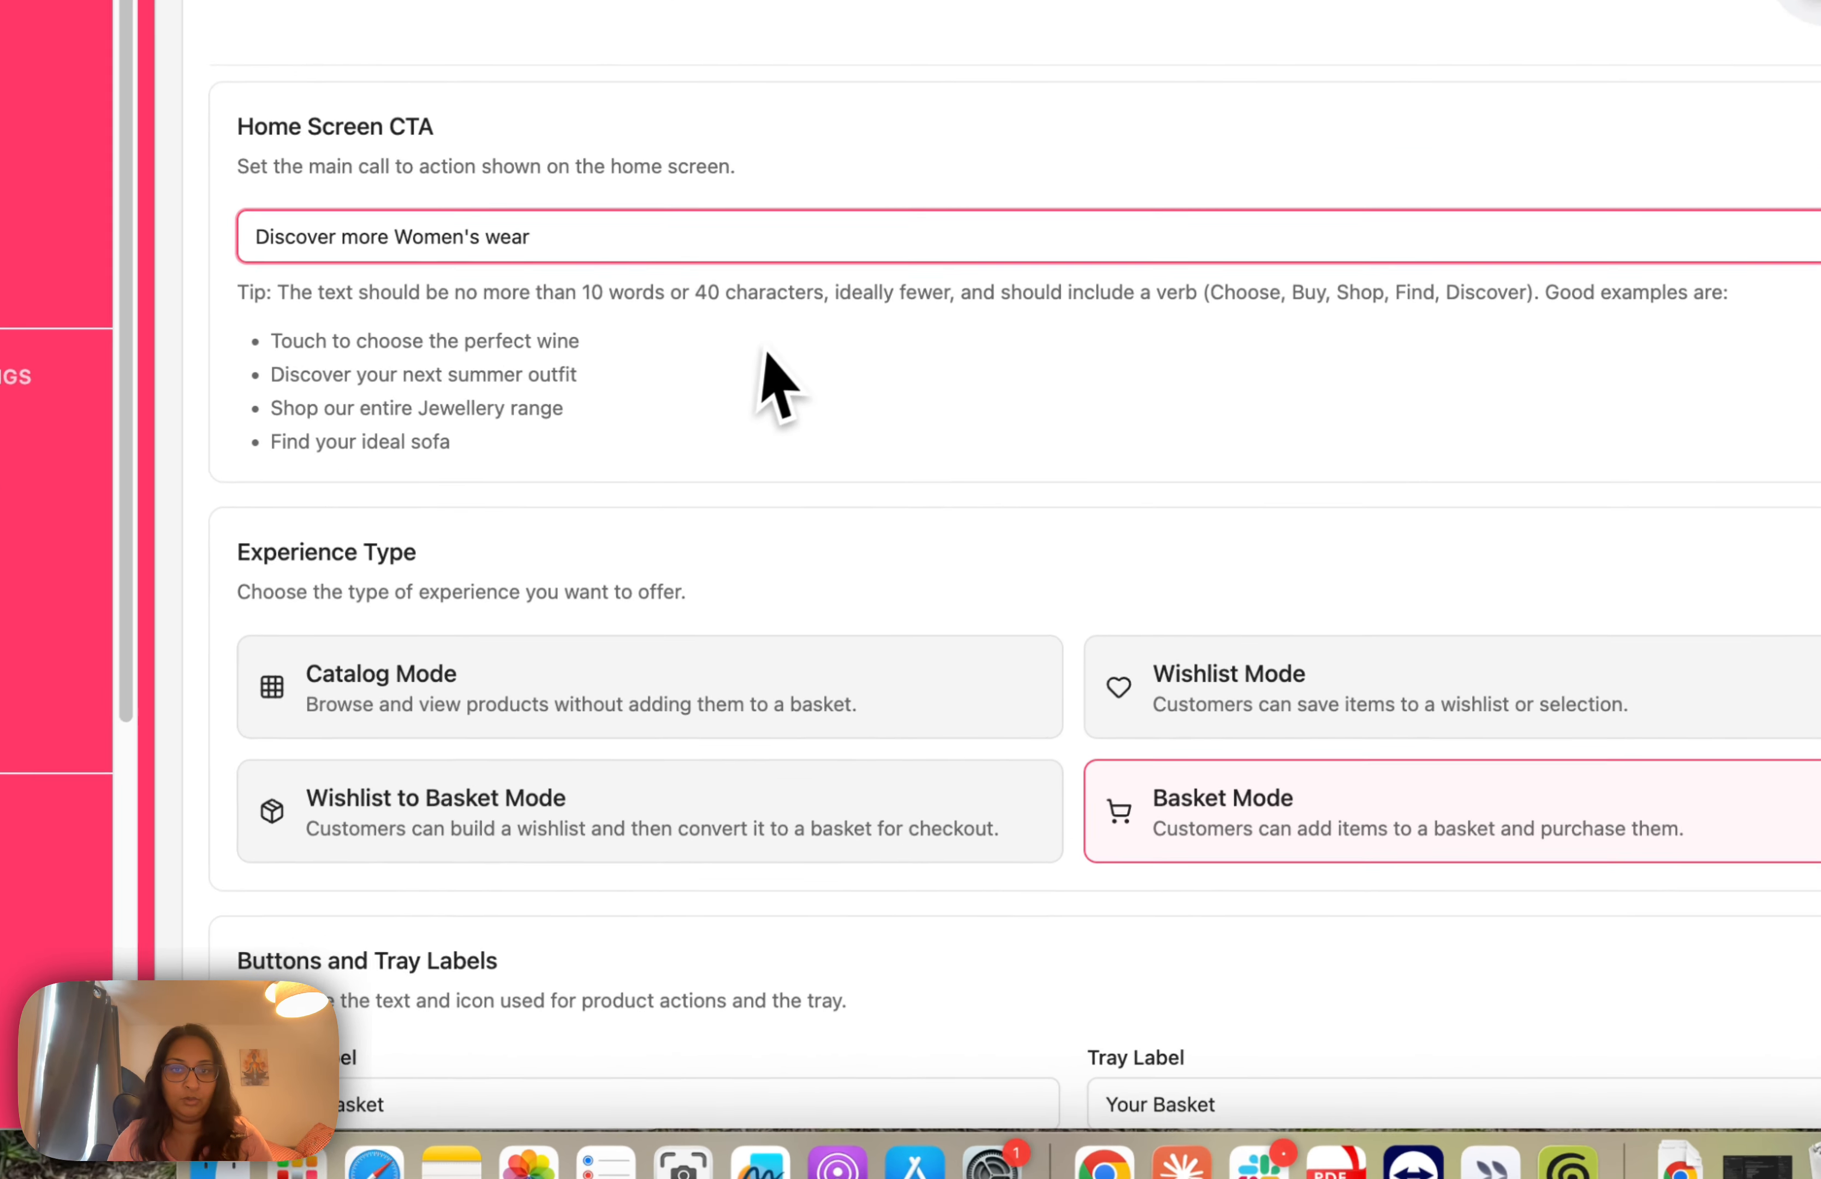
# Set the experience type to Wishlist to Basket Mode.
pyautogui.scroll(-5, 732, 685)
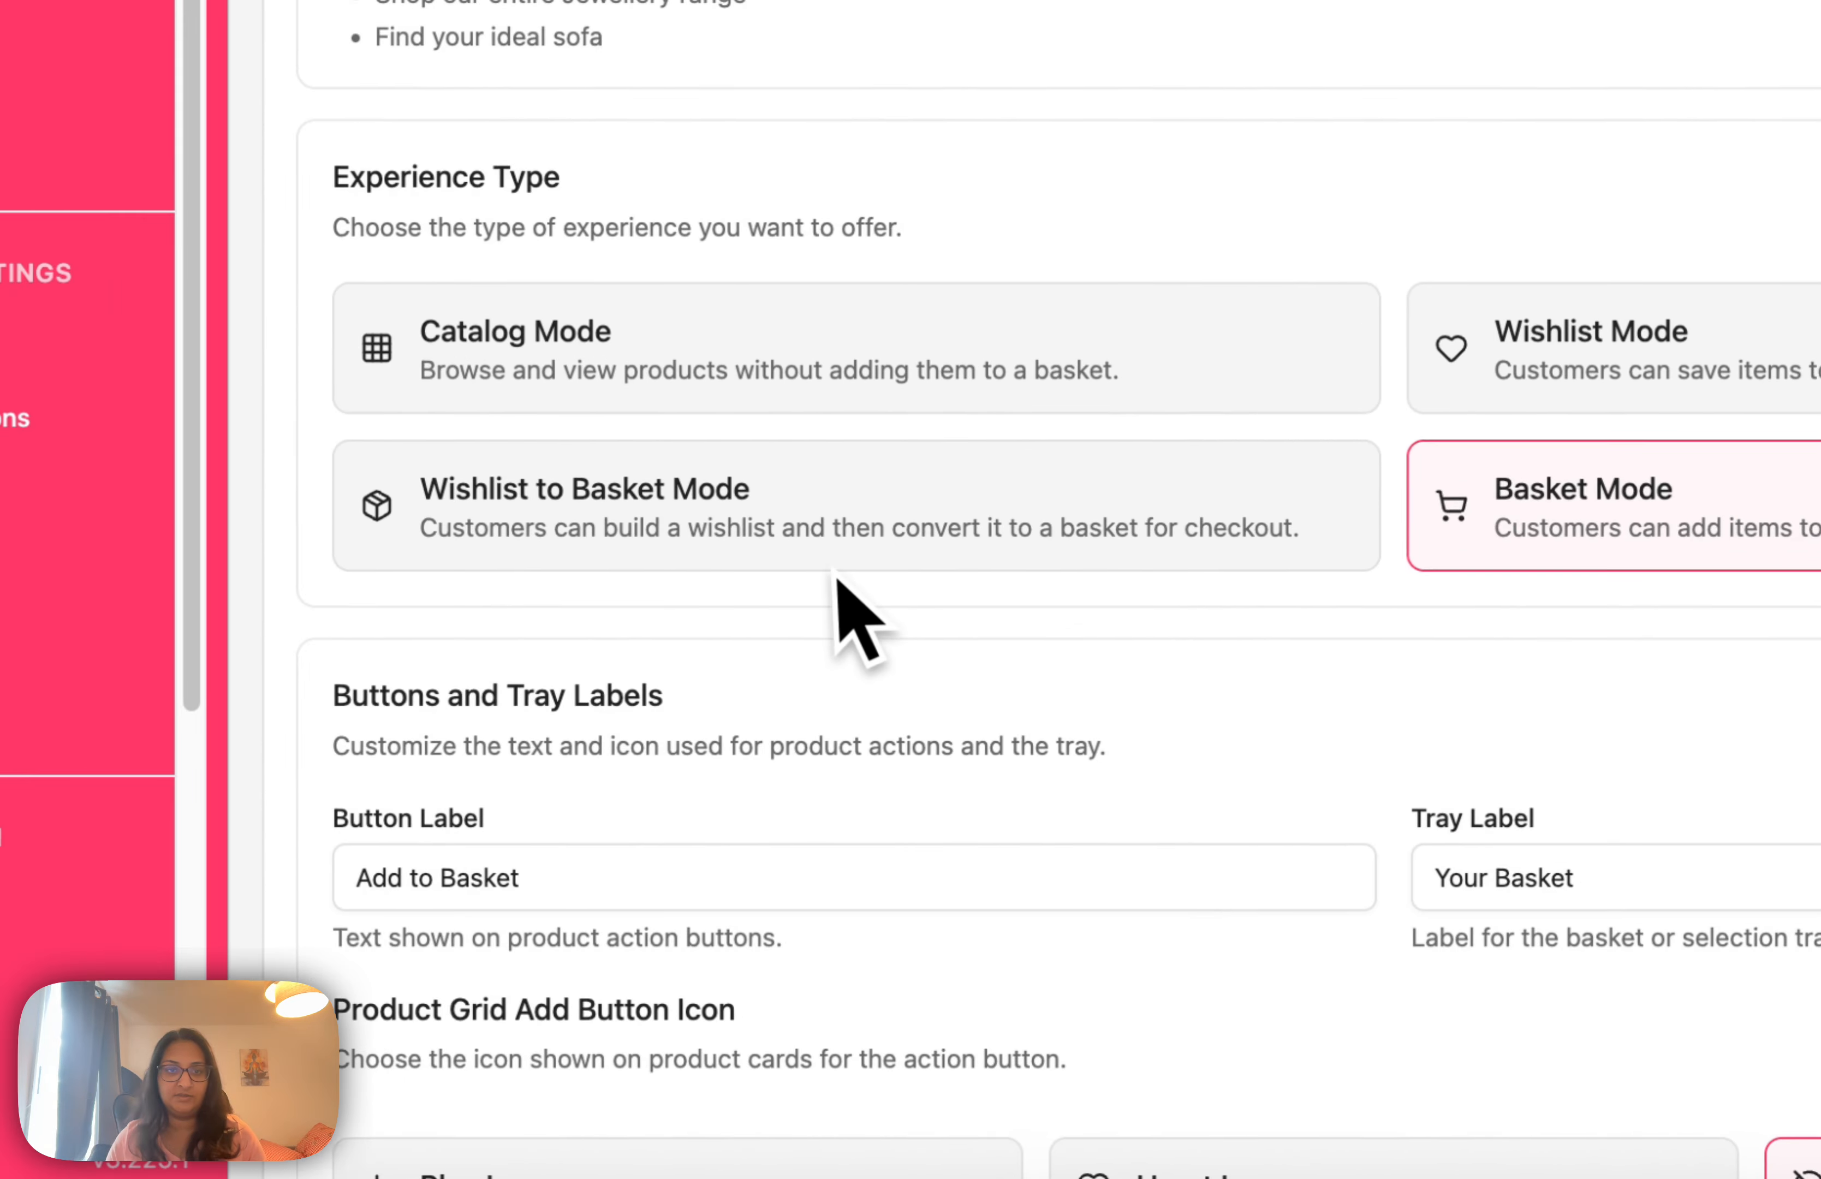
pyautogui.click(866, 548)
pyautogui.scroll(-9, 957, 582)
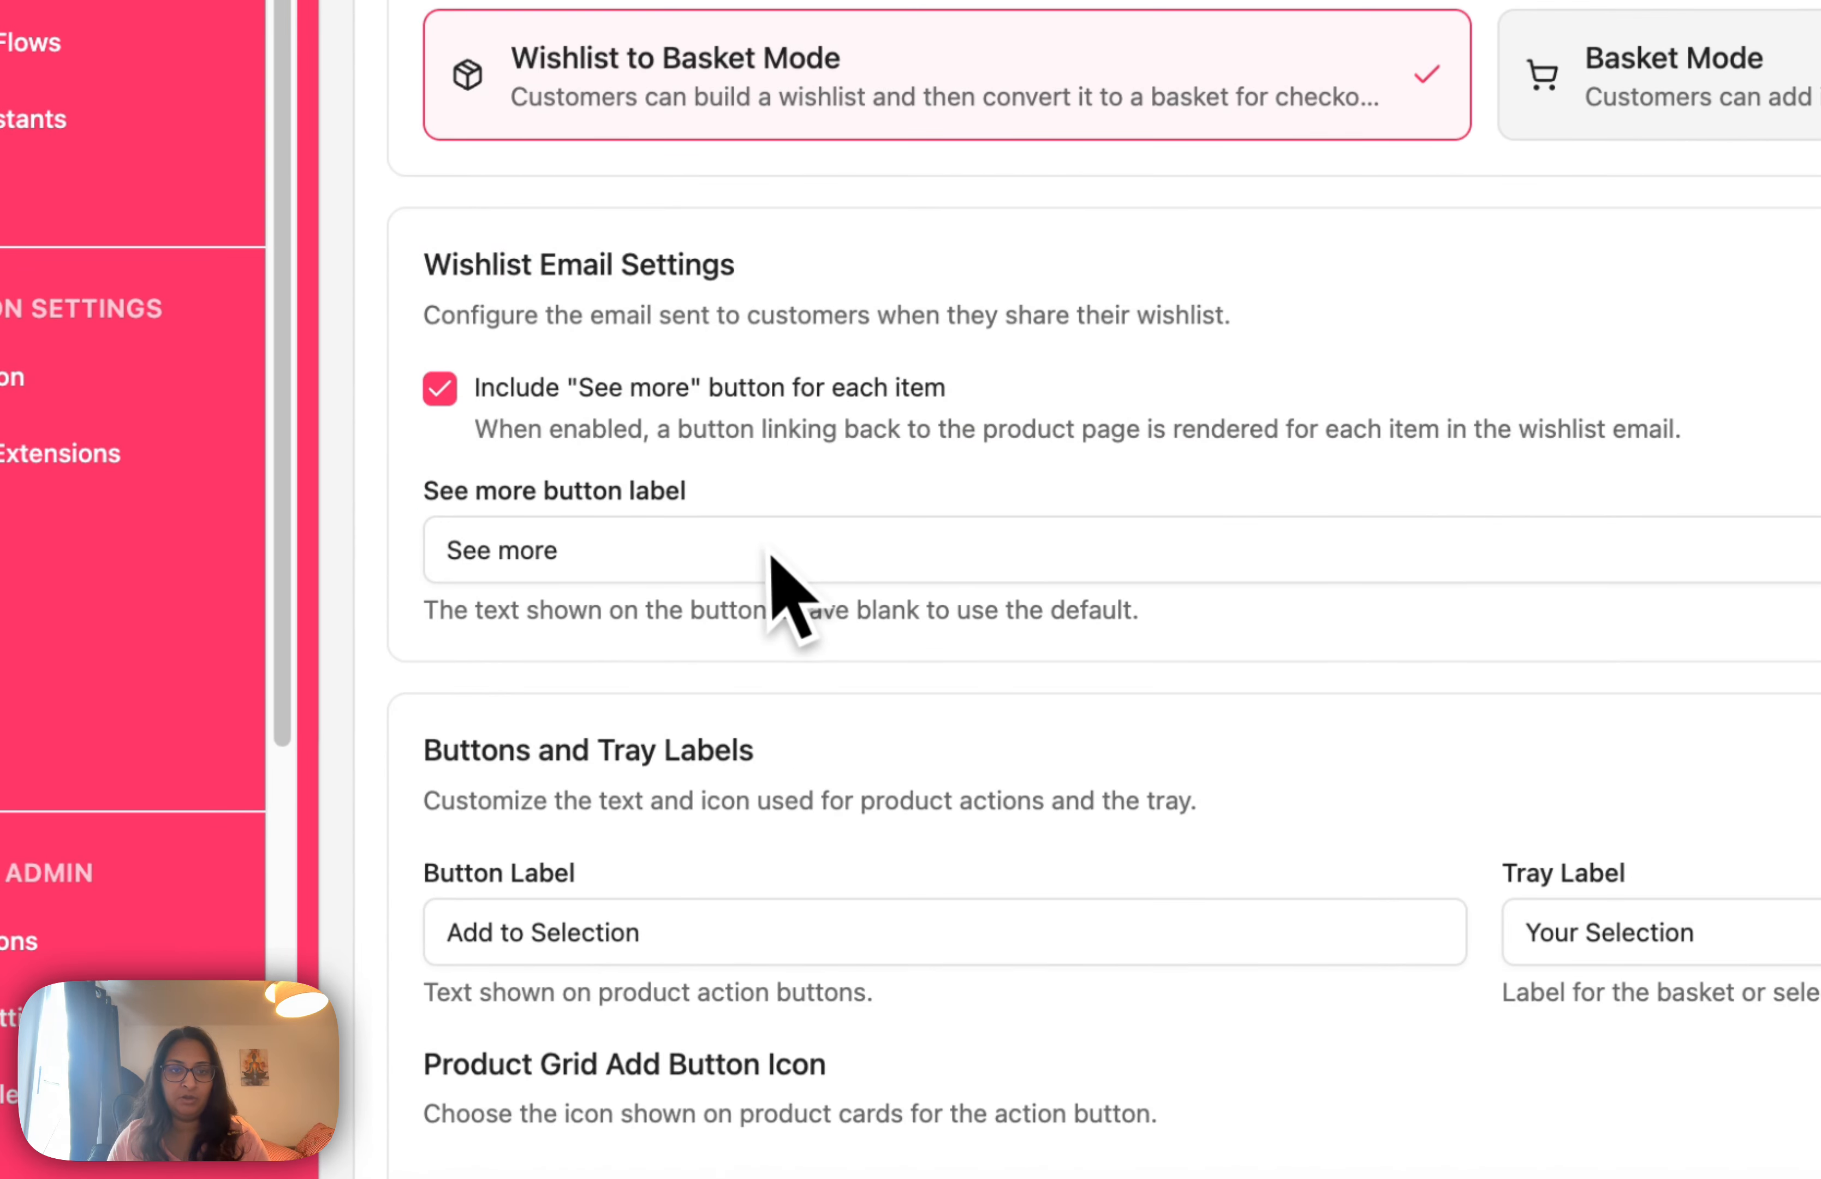
# Choose the Heart Icon for the product grid add button.
pyautogui.scroll(-10, 943, 651)
pyautogui.scroll(5, 1179, 862)
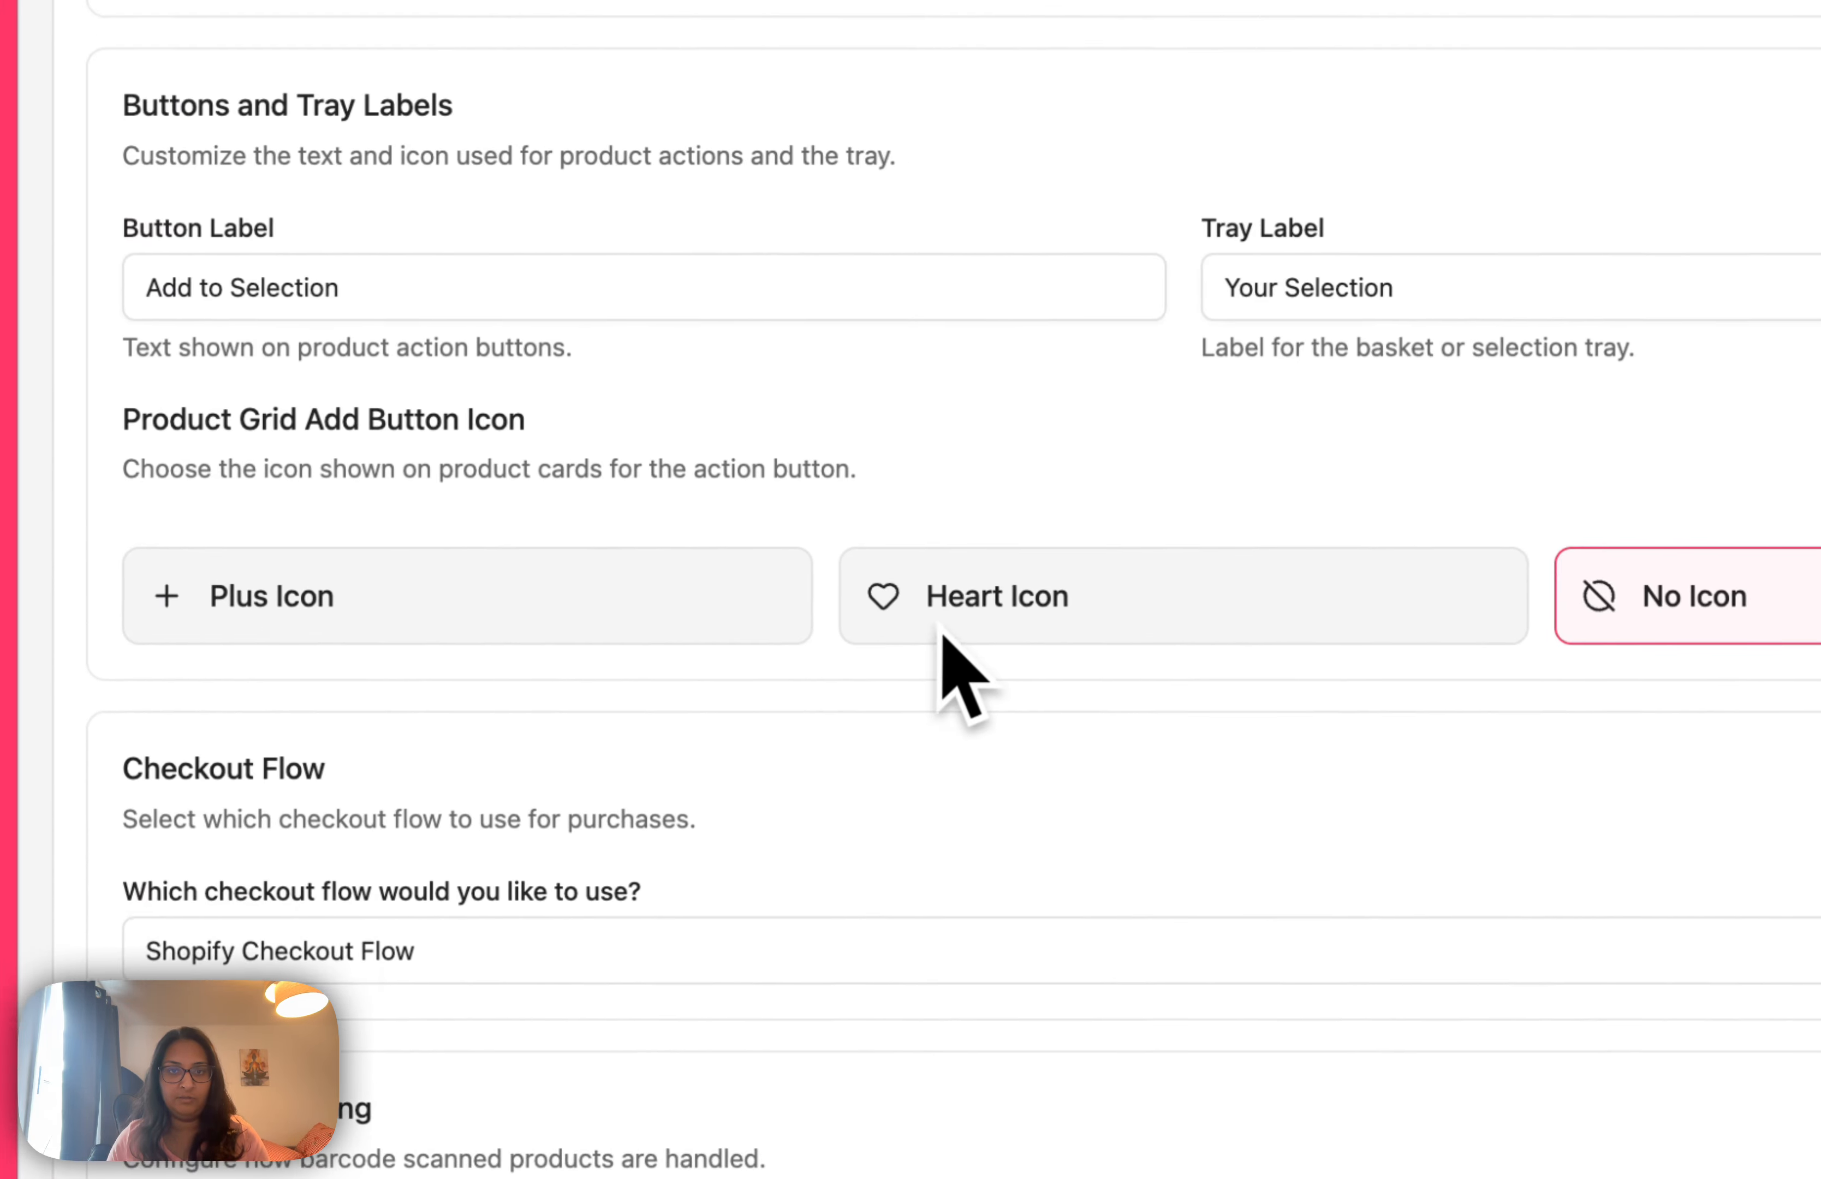
pyautogui.click(1256, 1042)
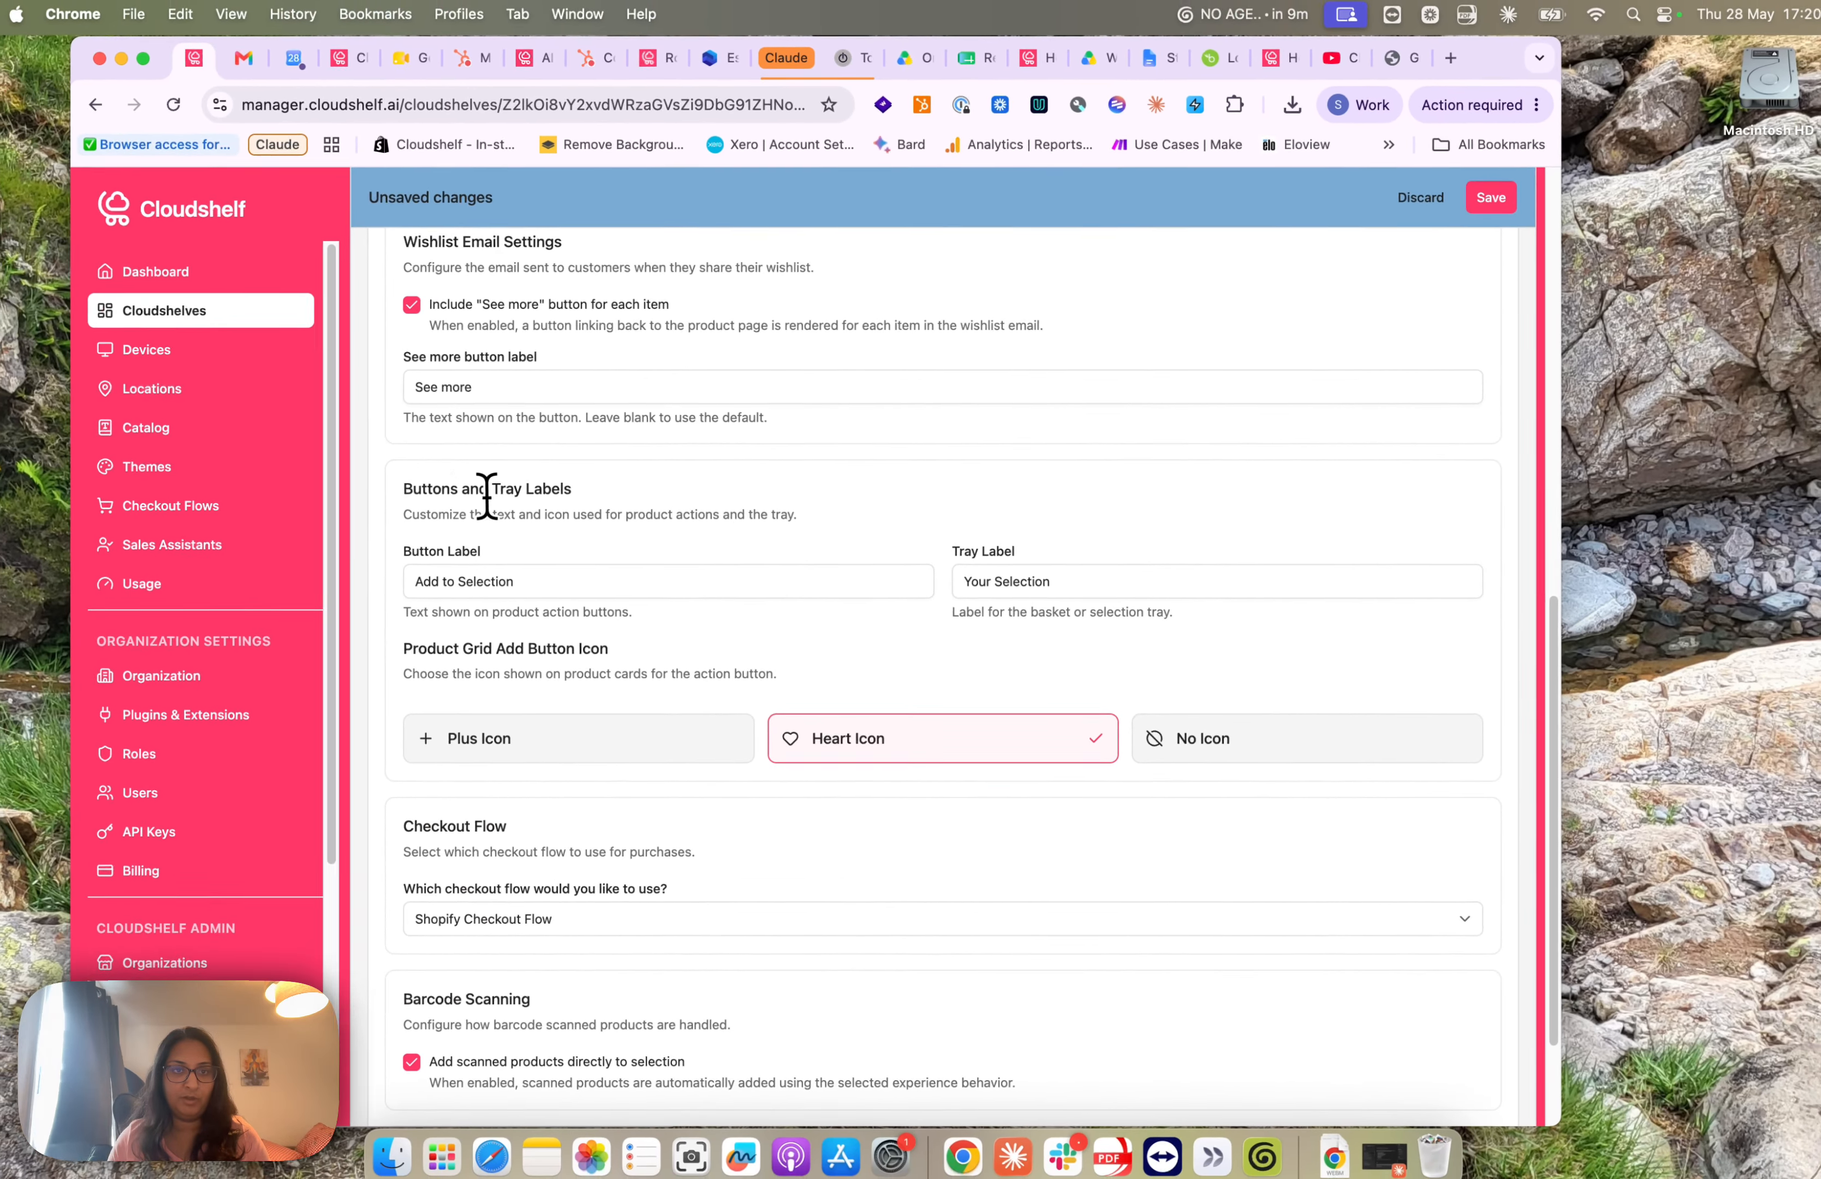
pyautogui.scroll(-2, 820, 735)
pyautogui.scroll(15, 812, 820)
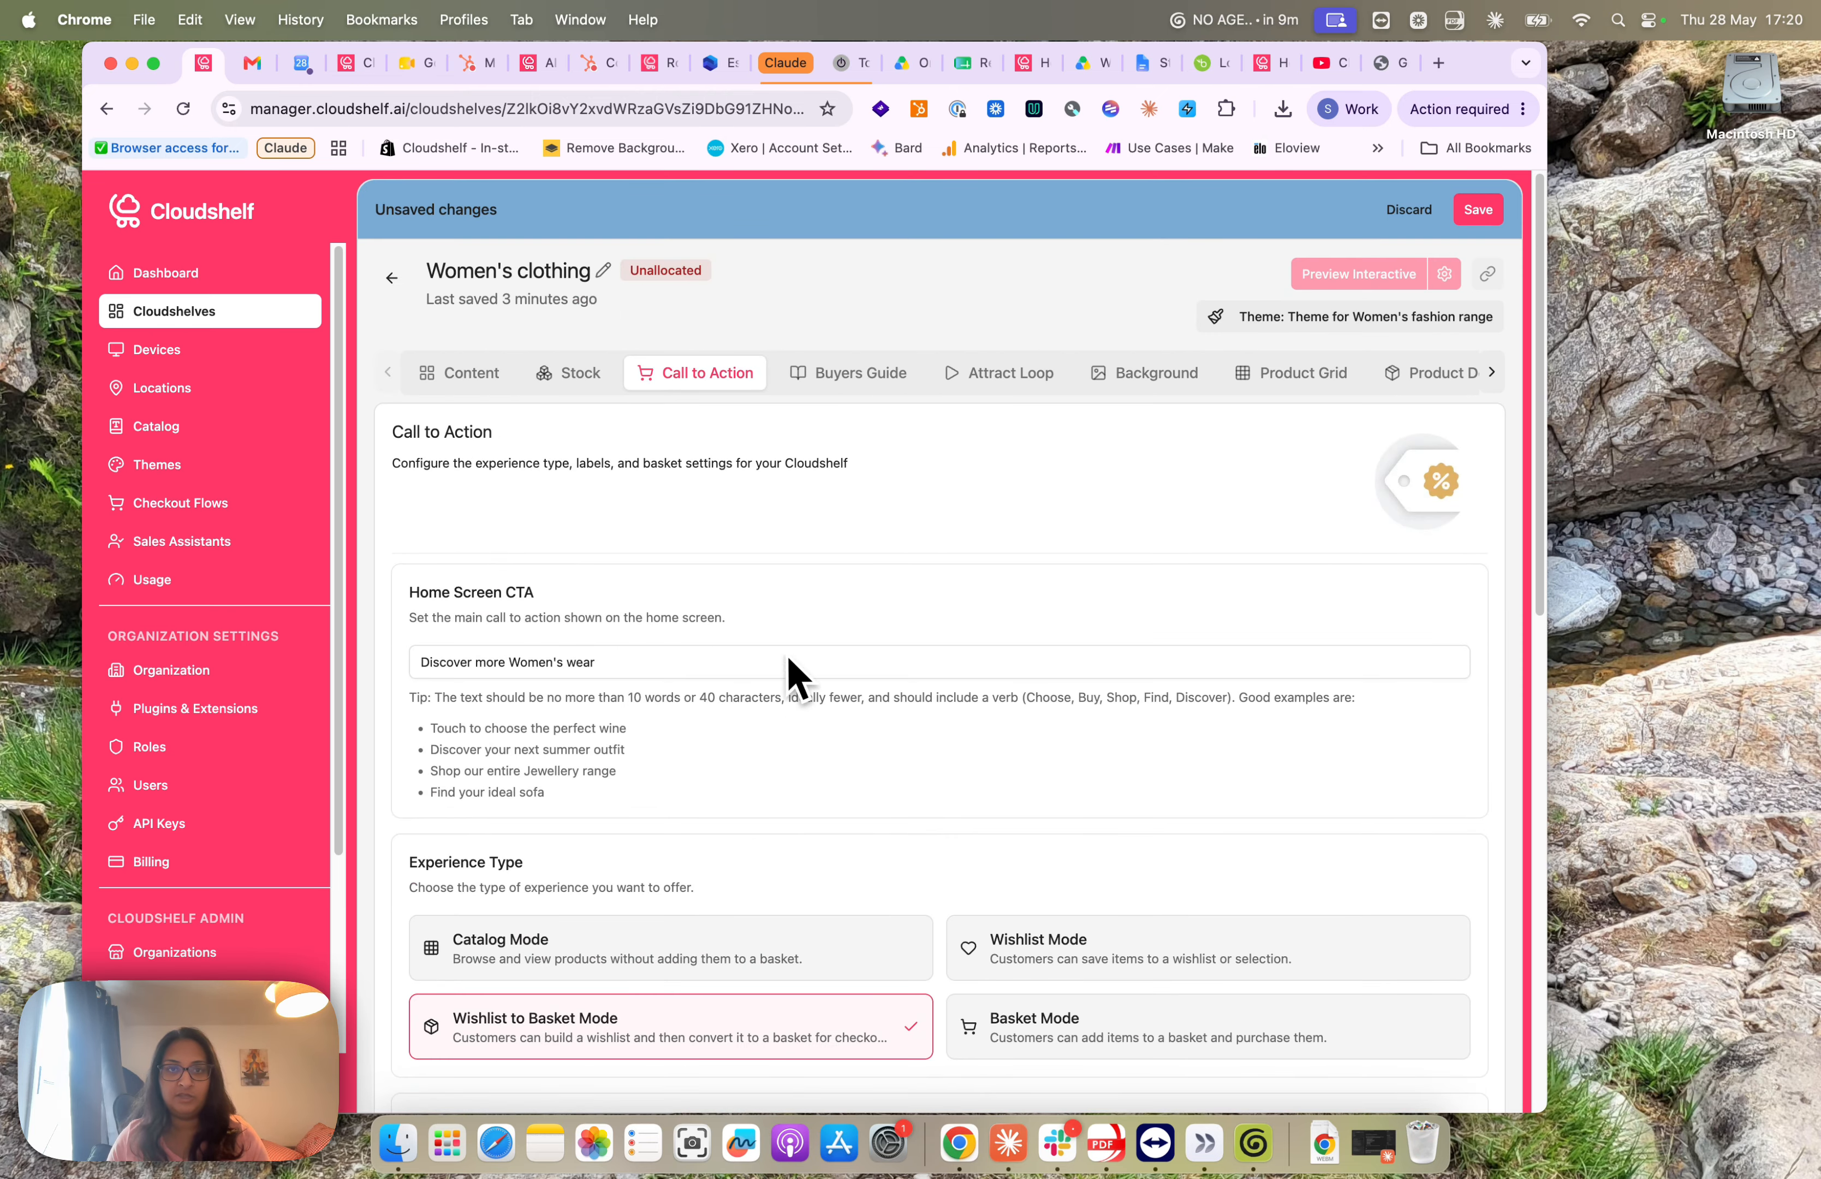
# View the Buyers Guide settings and exclude Products from the attract loop content, keeping Home Screen, Product Groups and Banners included.
pyautogui.click(861, 383)
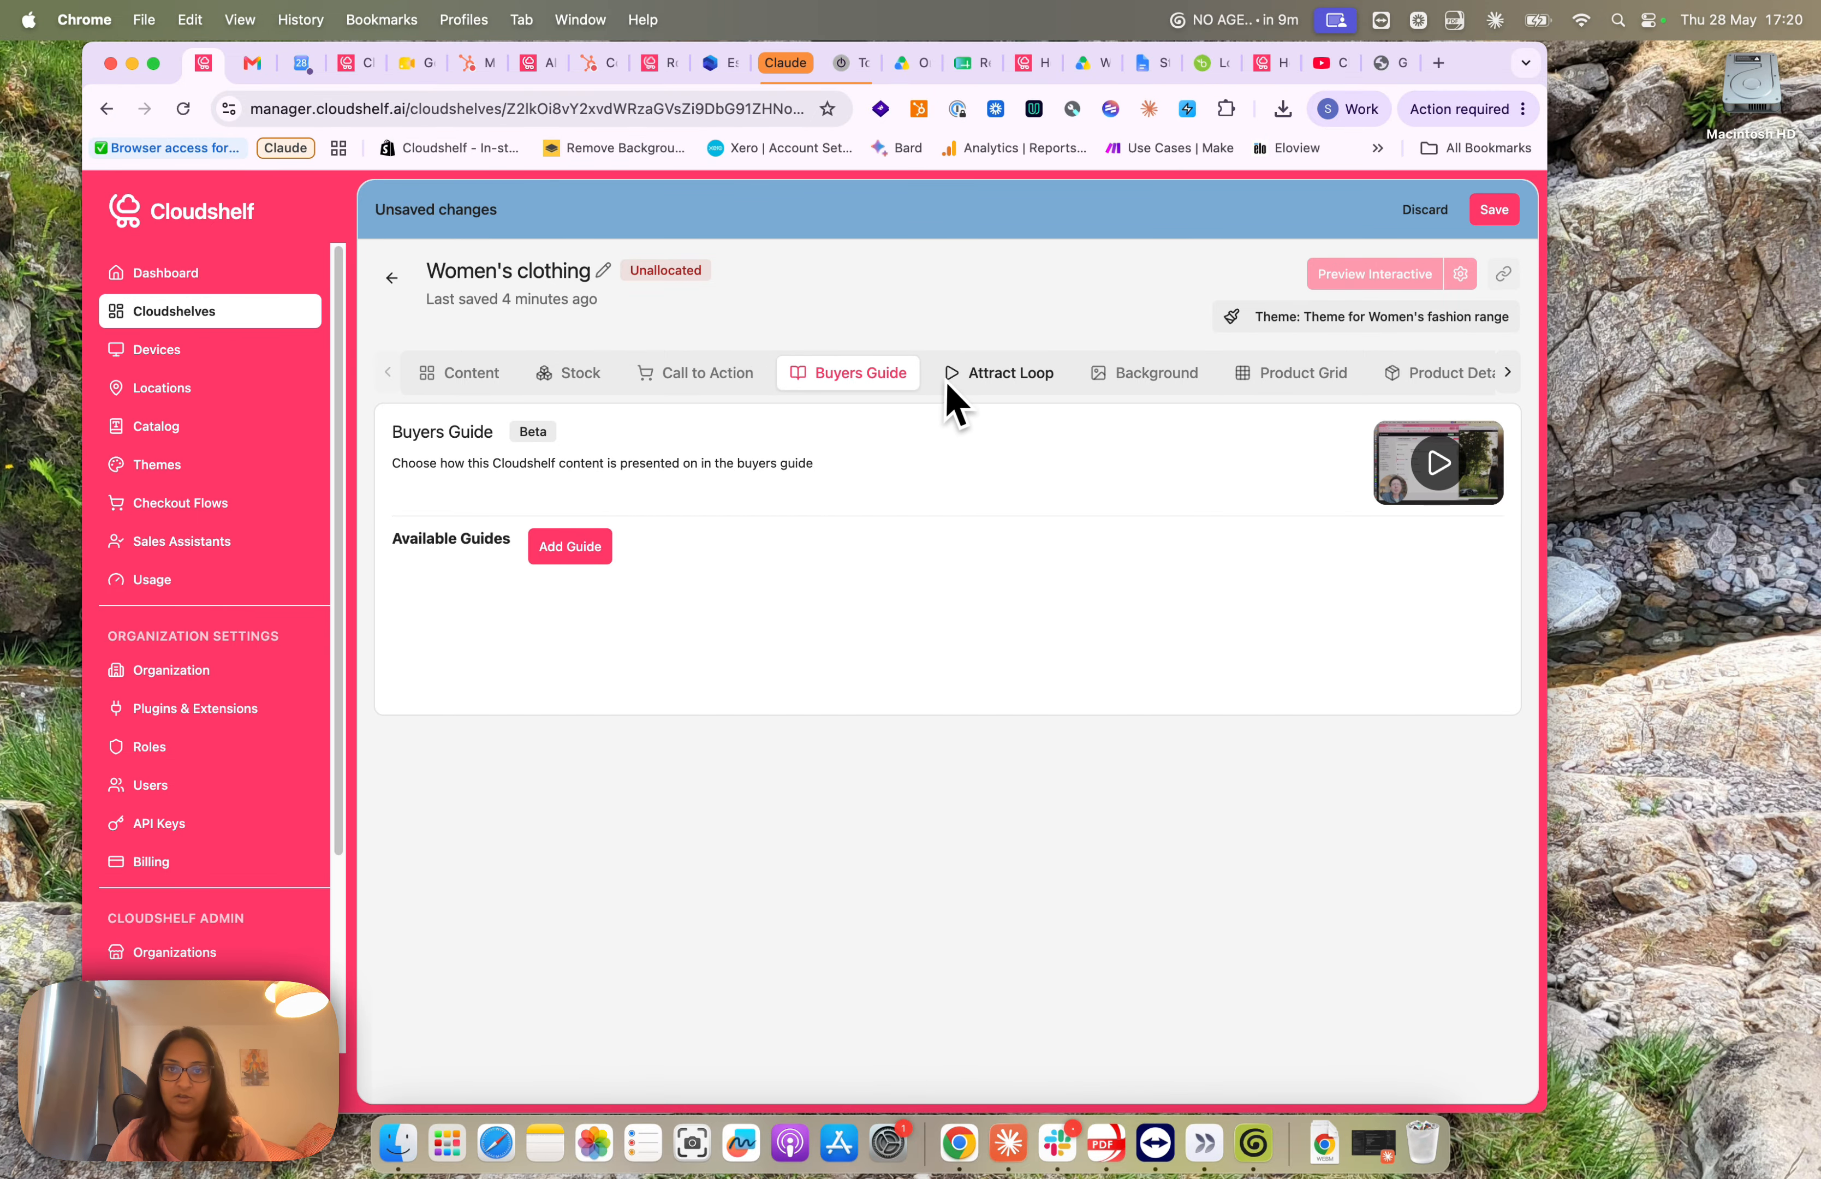
pyautogui.click(1010, 373)
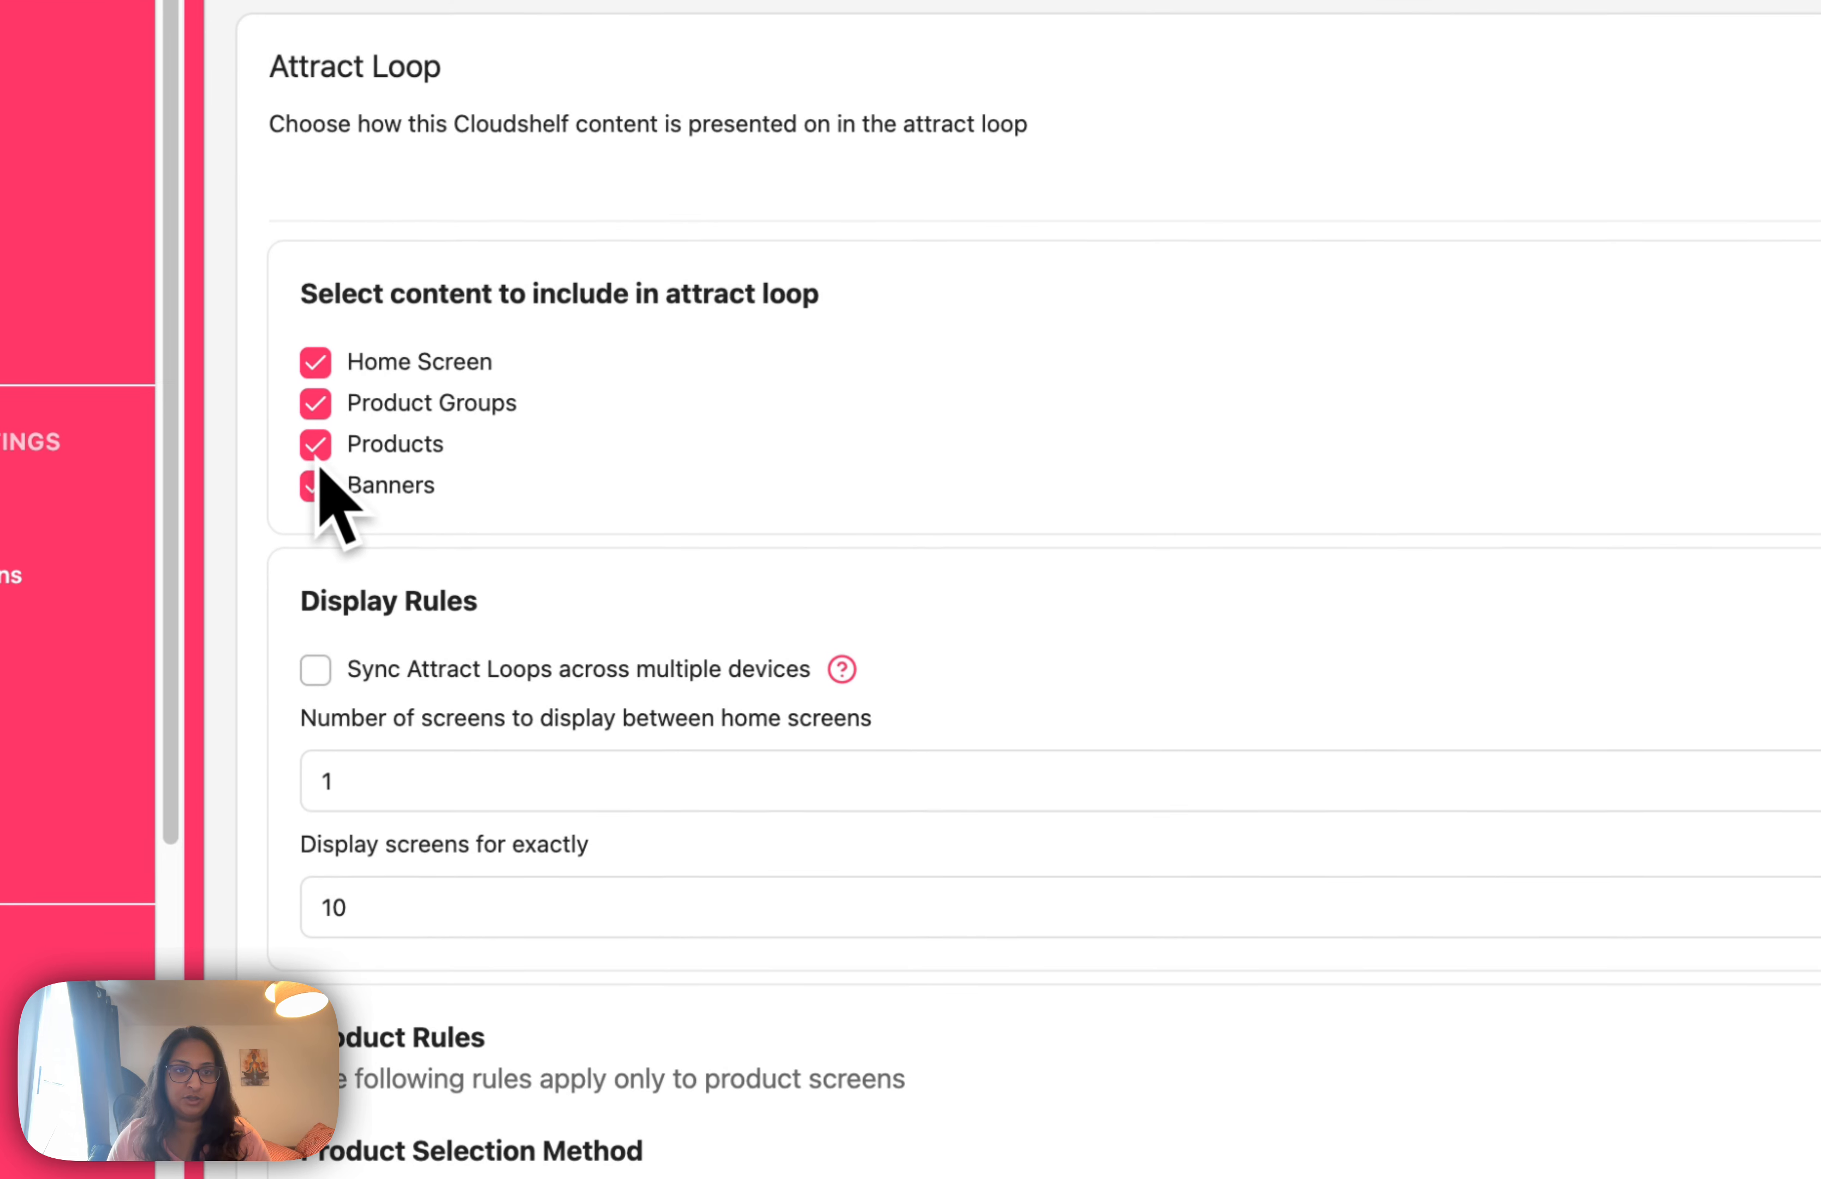
pyautogui.click(417, 637)
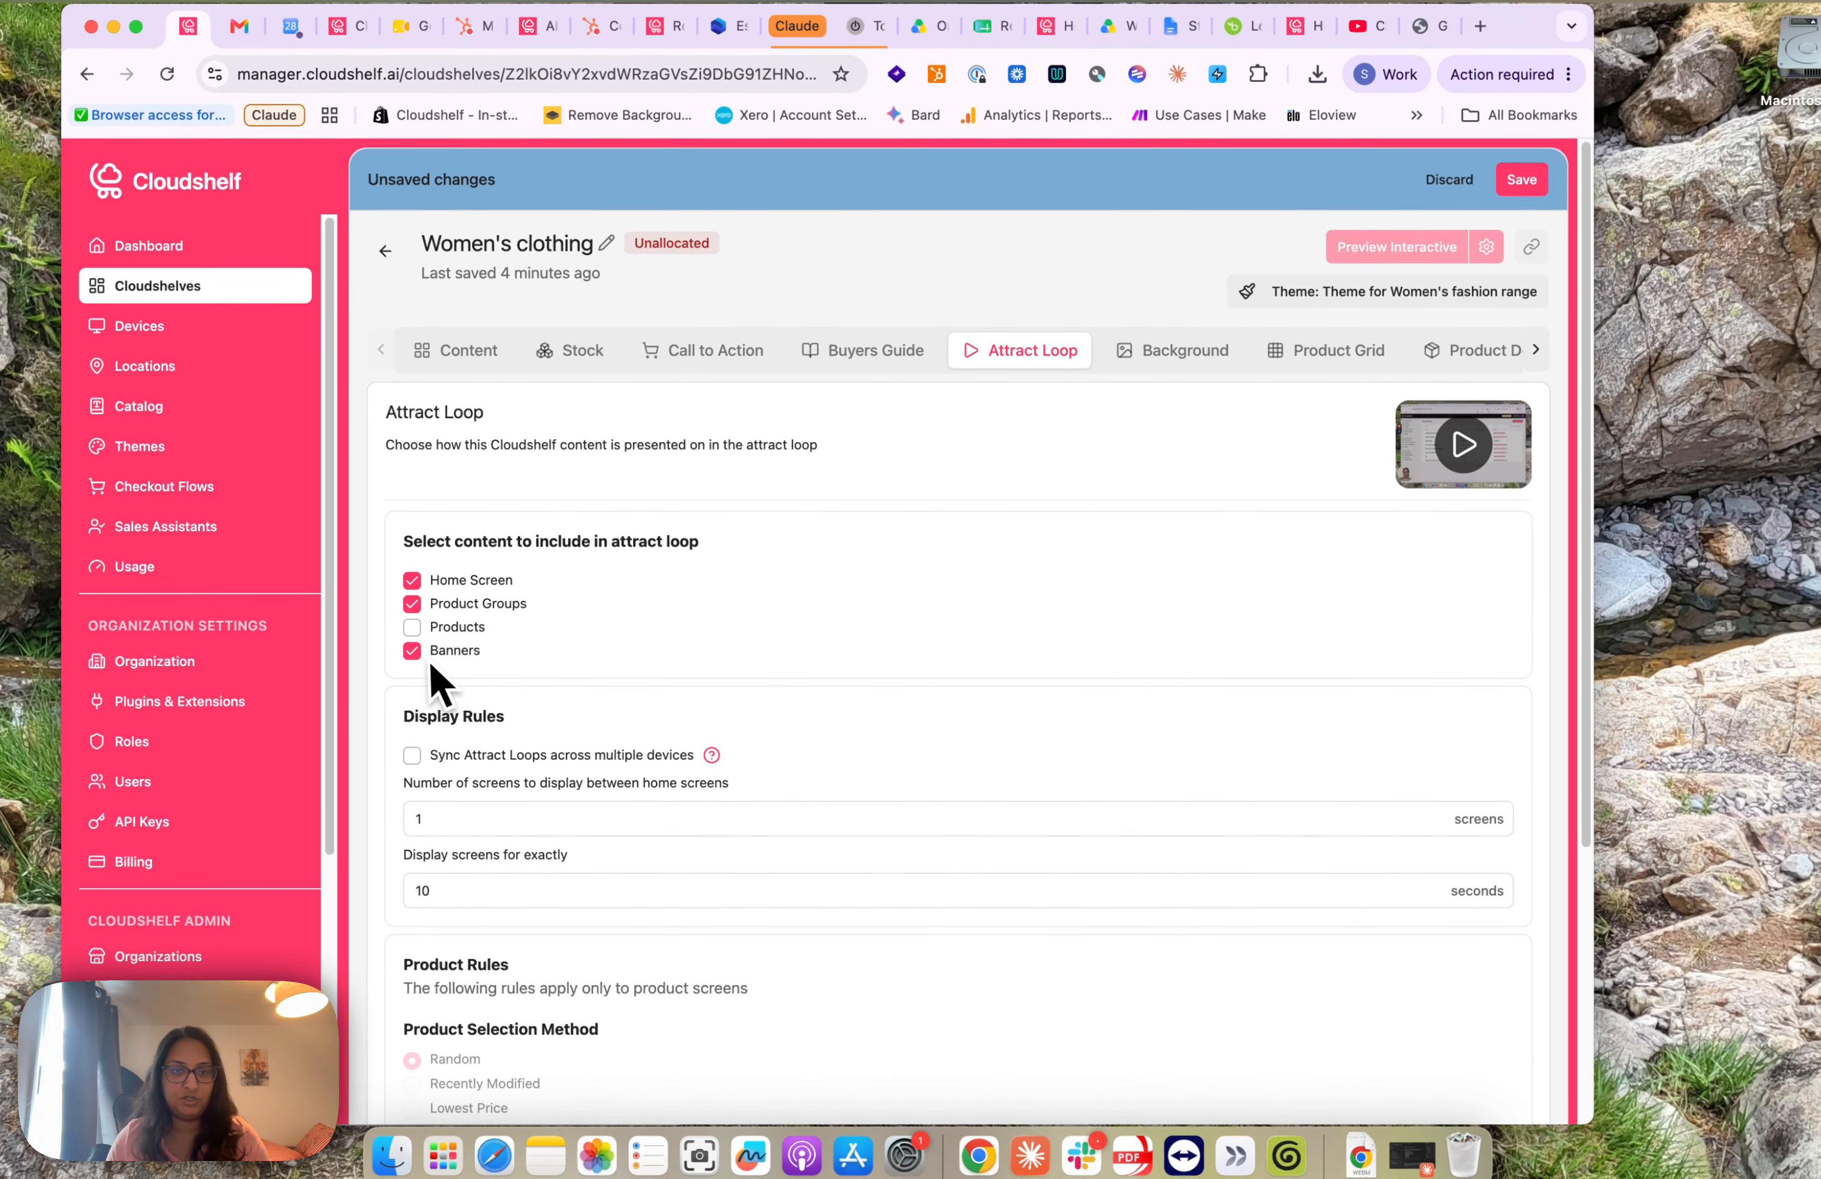
pyautogui.click(342, 530)
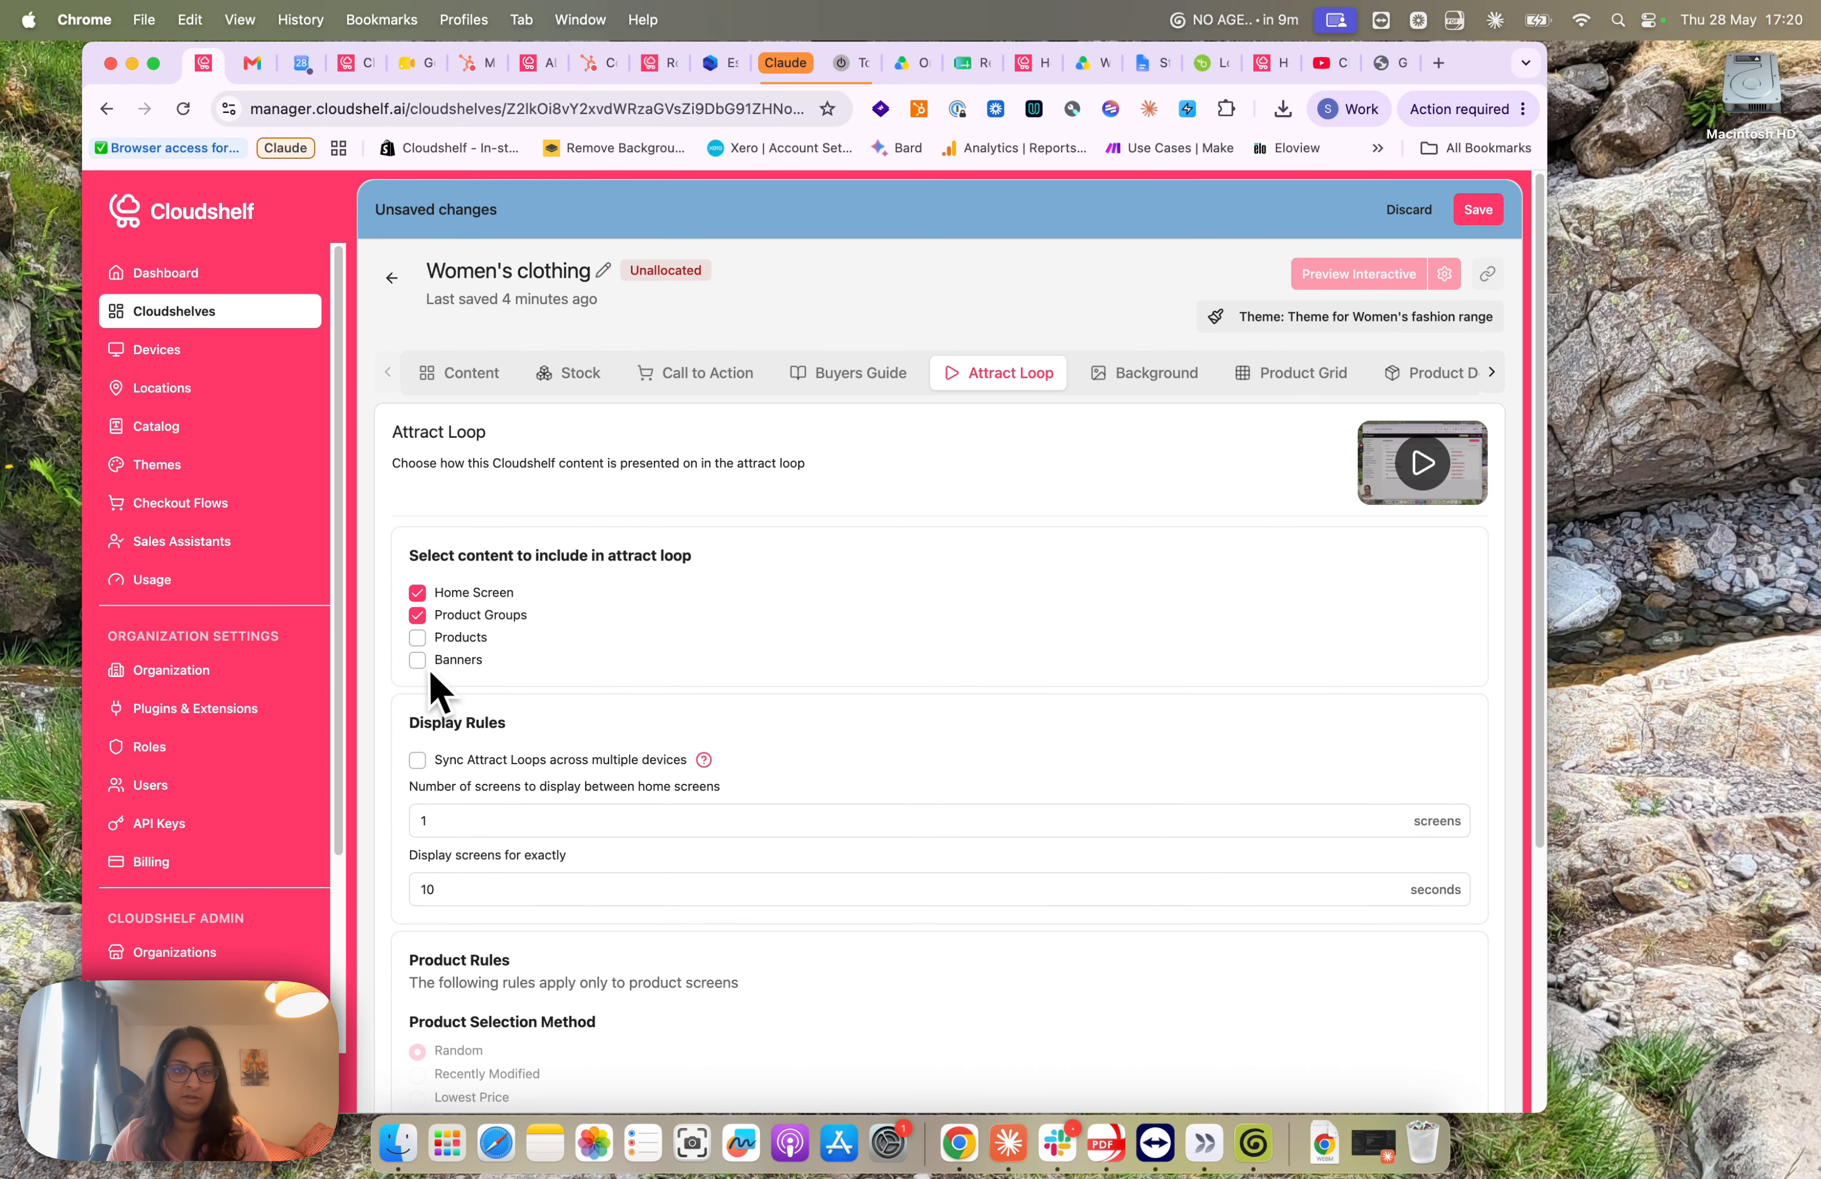
pyautogui.scroll(-3, 596, 888)
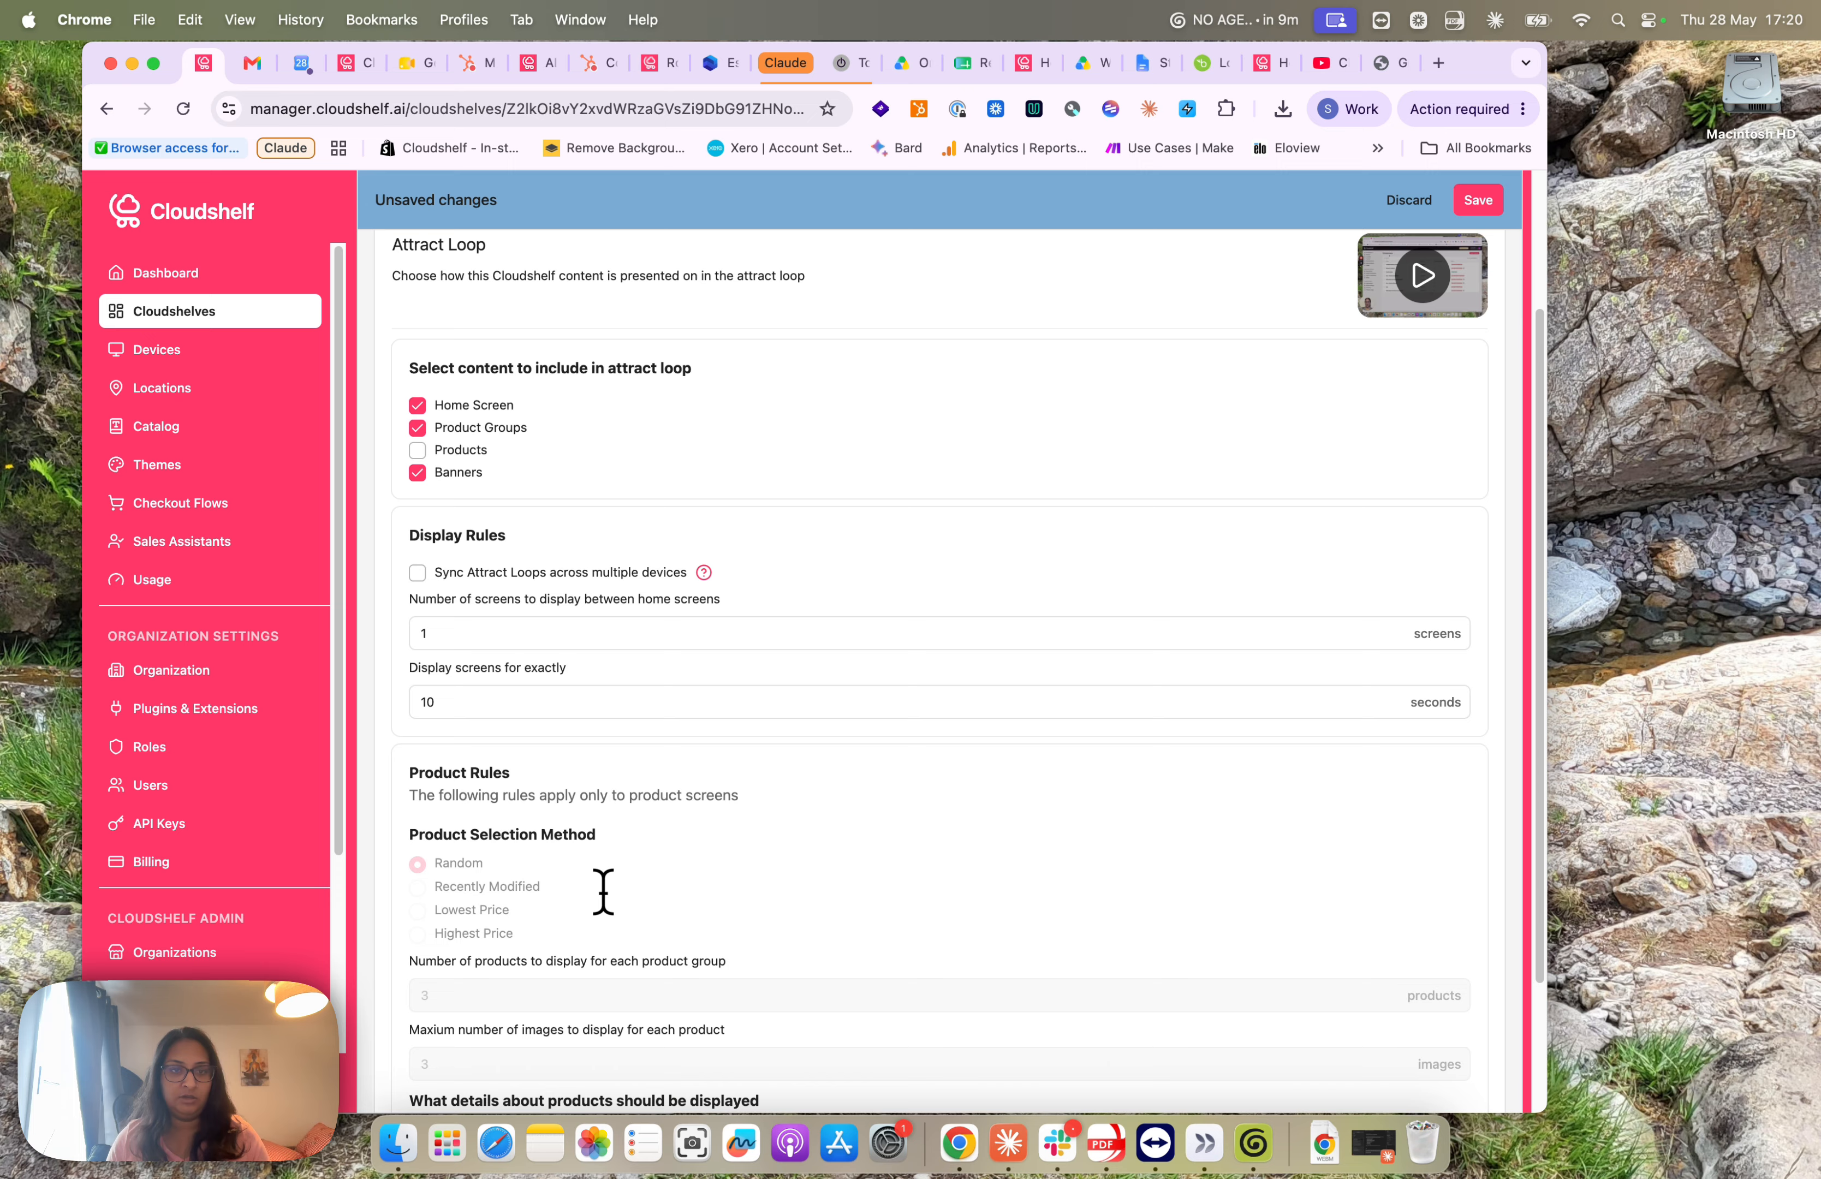
# Review the Background and Product Grid settings of the Cloudshelf.
pyautogui.scroll(3, 580, 800)
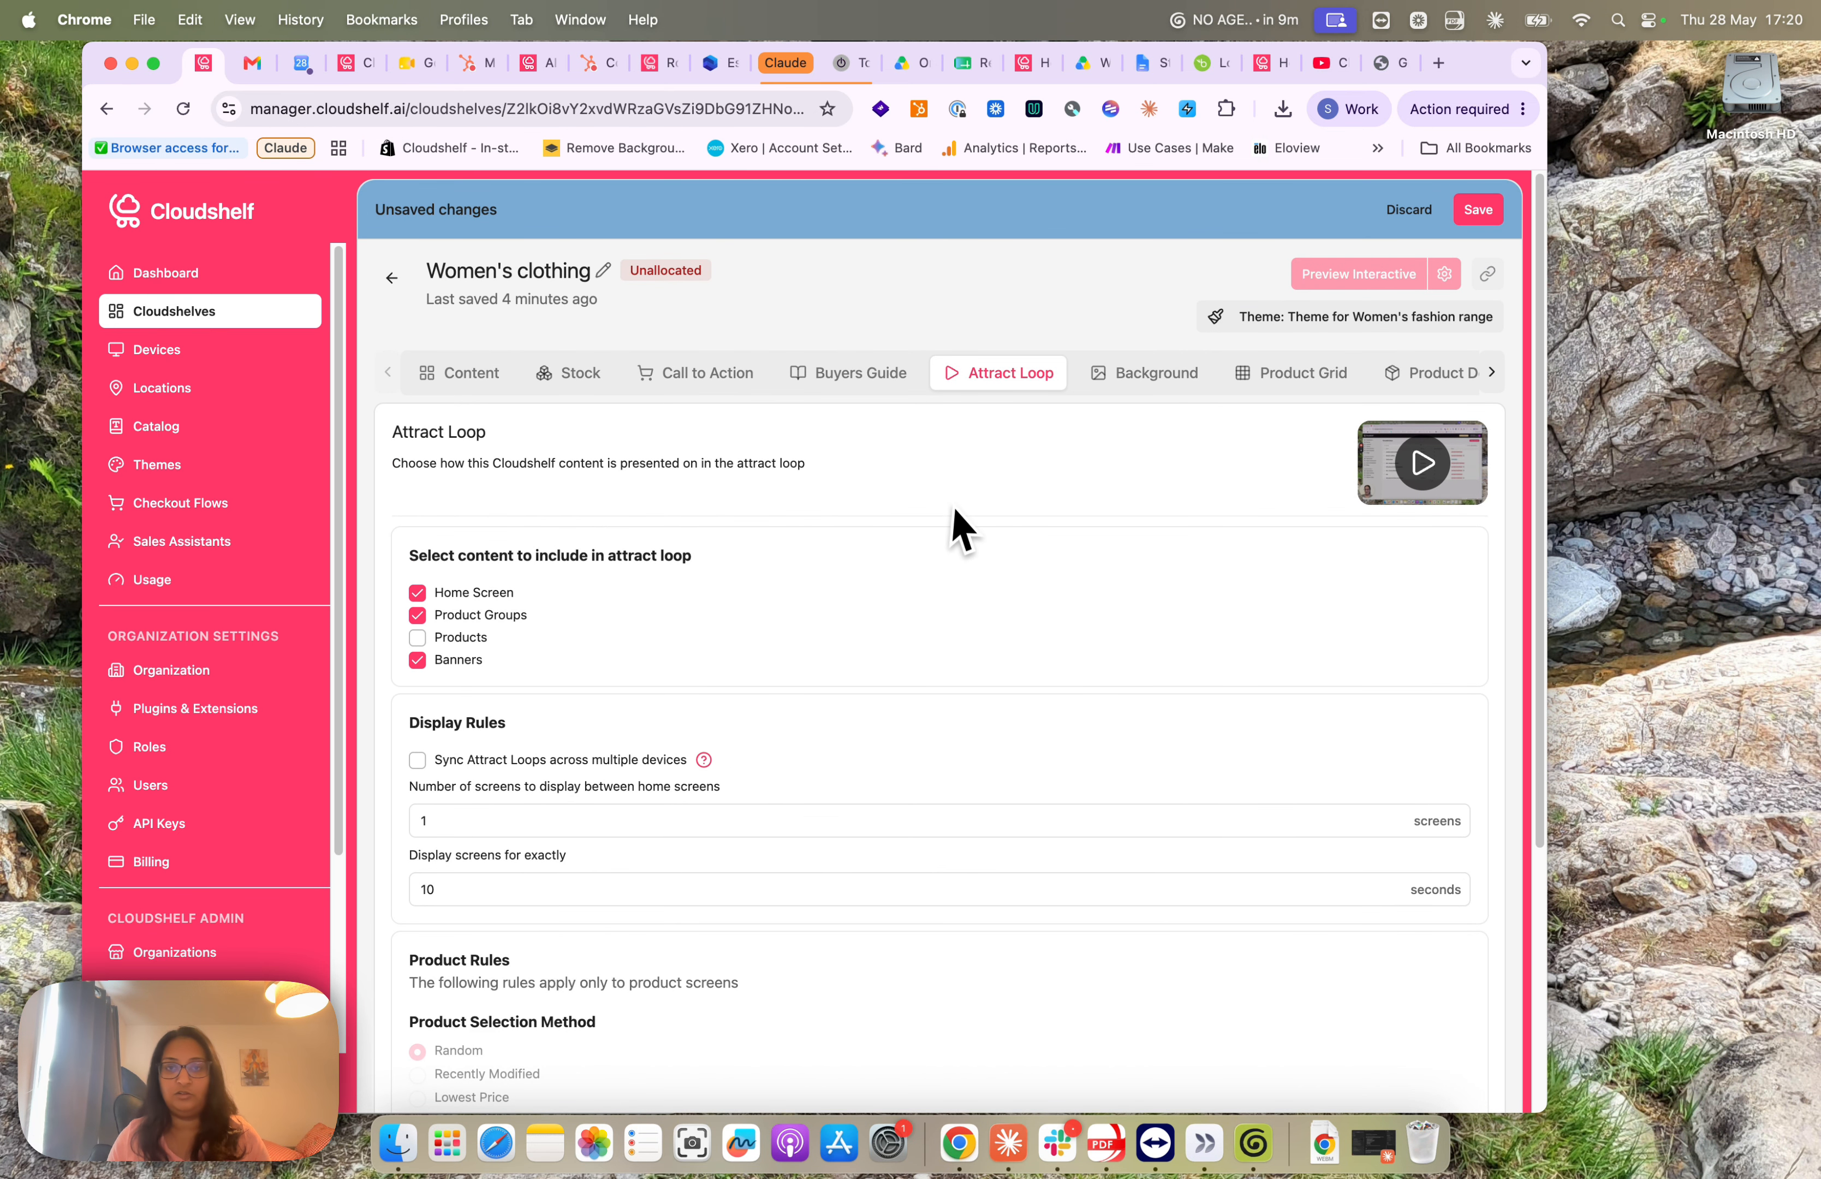
pyautogui.click(1119, 383)
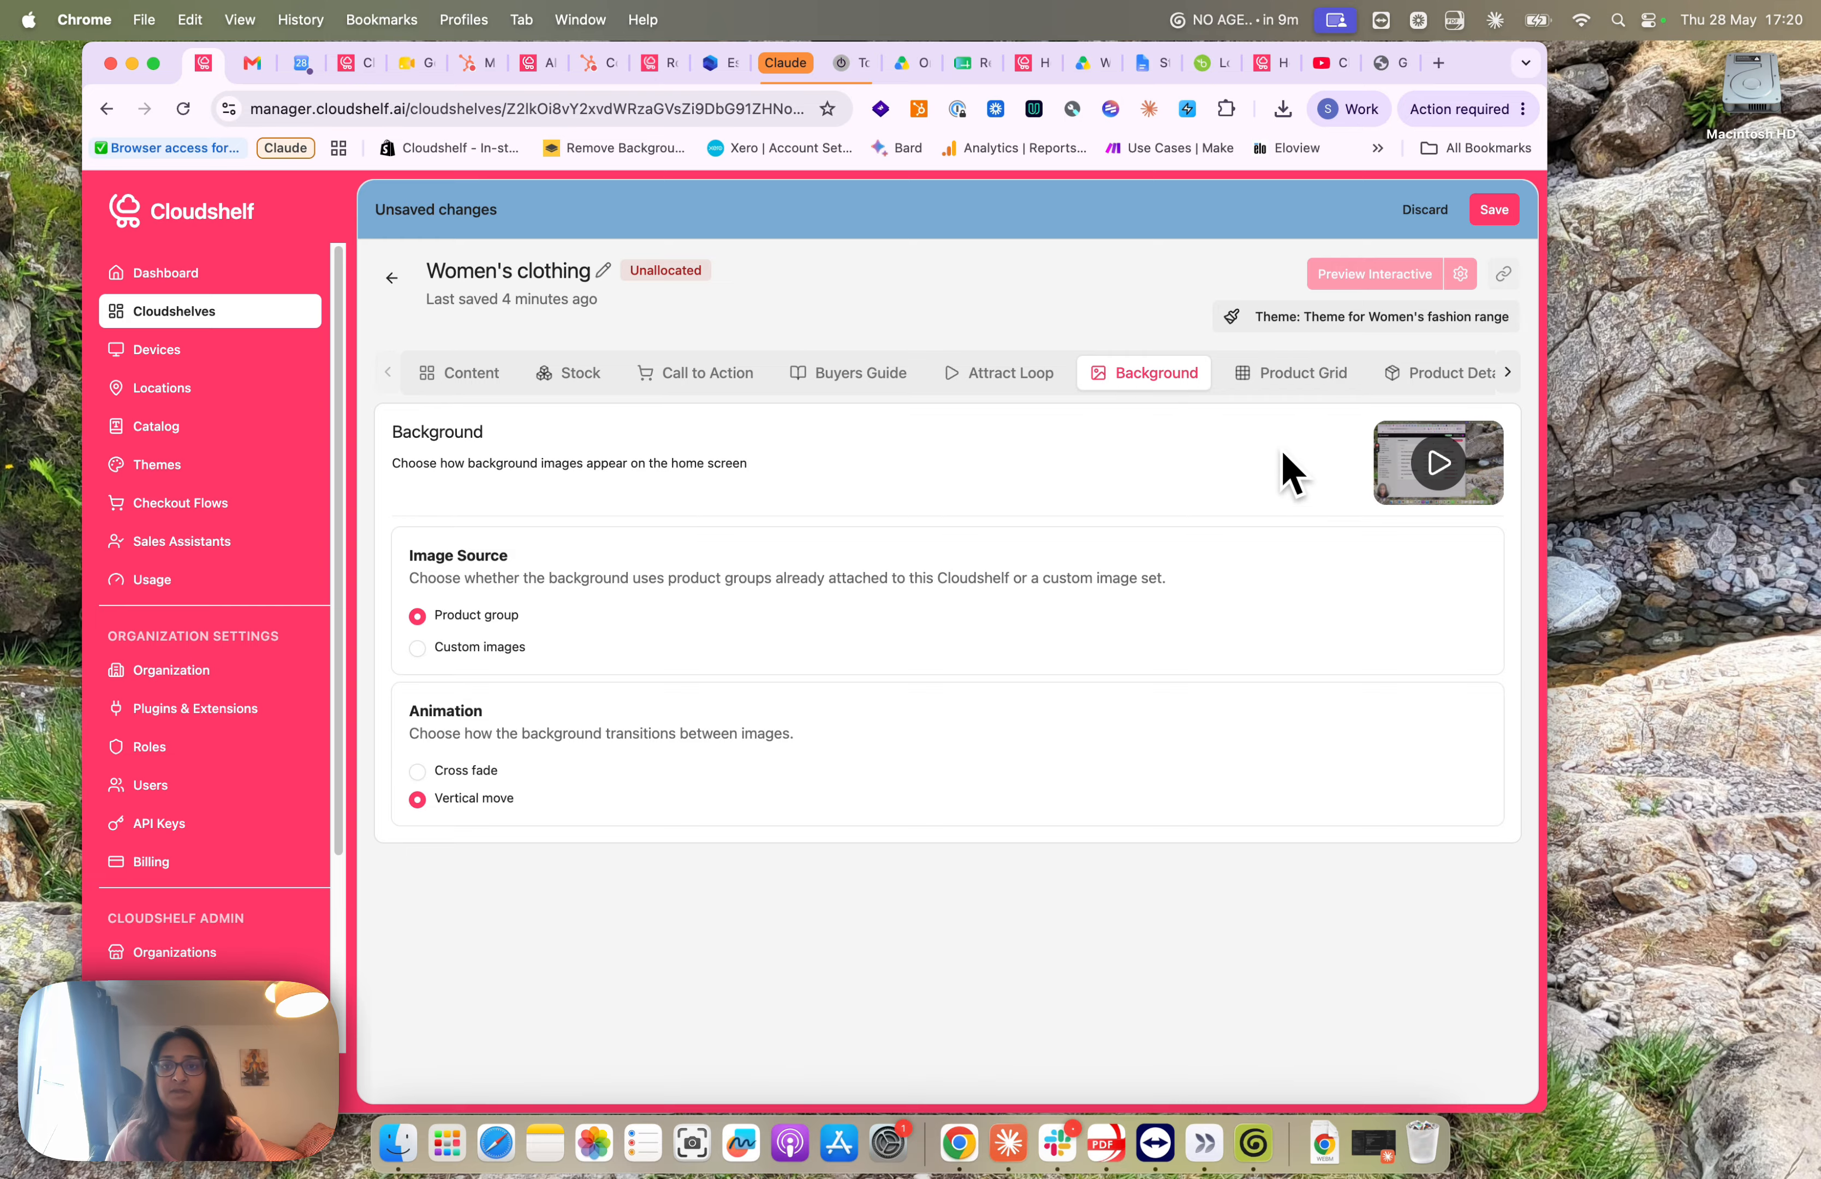
pyautogui.click(1304, 375)
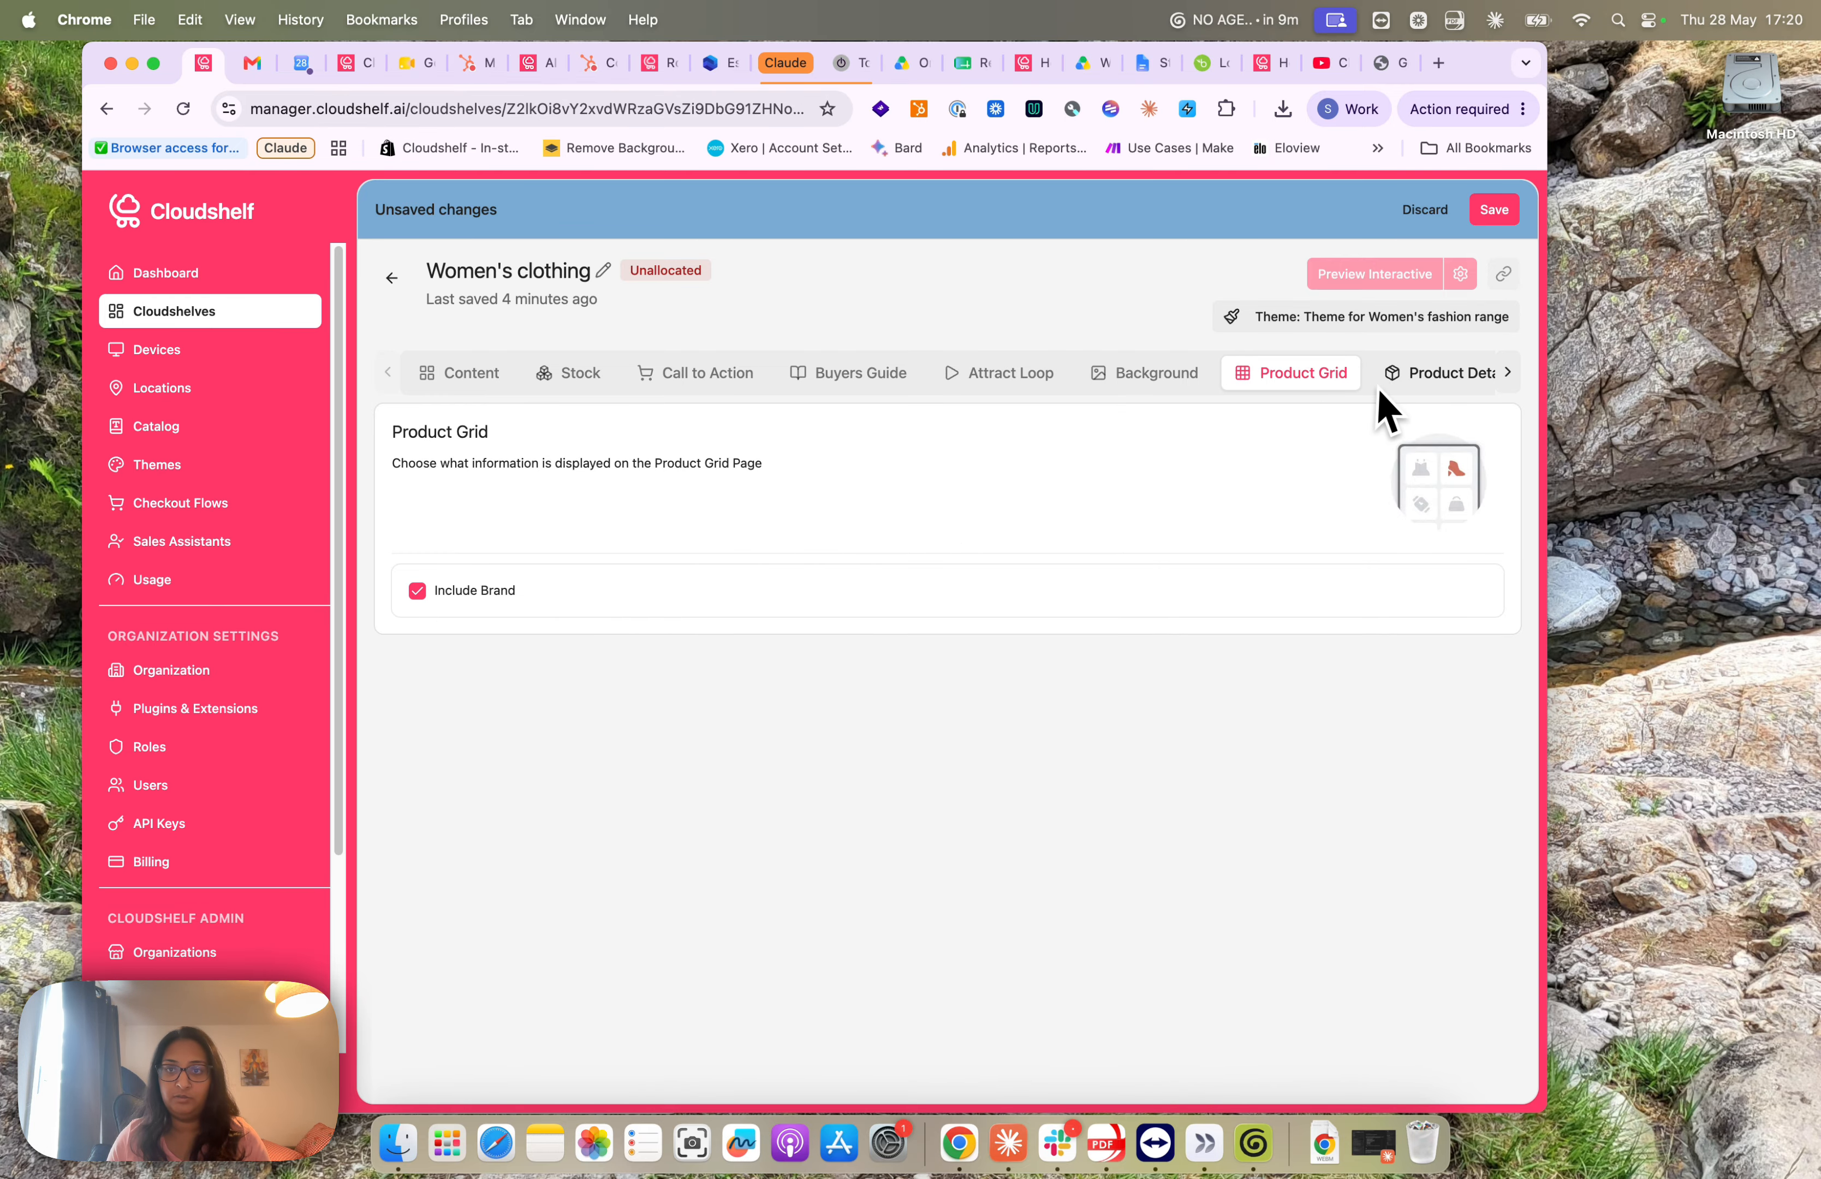
# Reorder the Product Details blocks so that SKU comes directly above Description.
pyautogui.click(1447, 375)
pyautogui.scroll(-3, 781, 555)
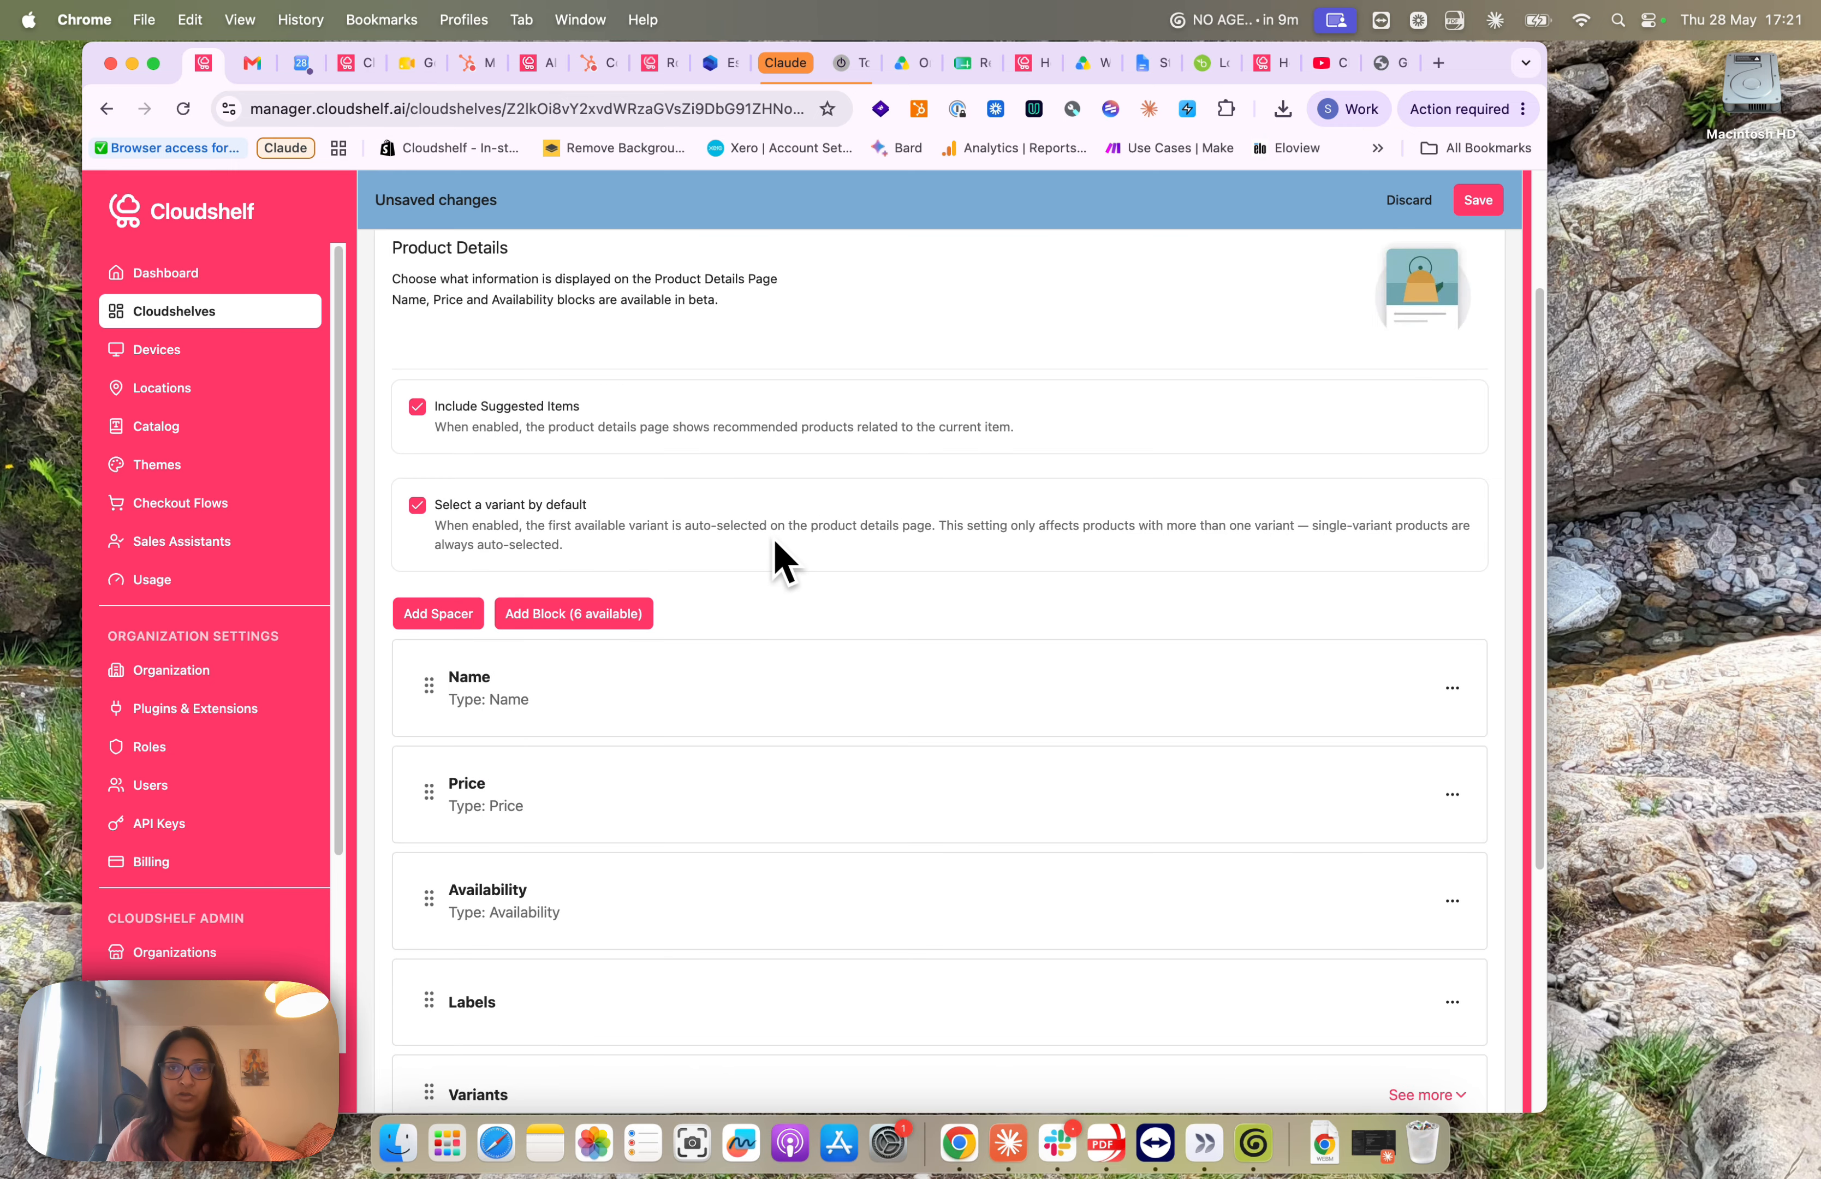
pyautogui.scroll(-5, 785, 551)
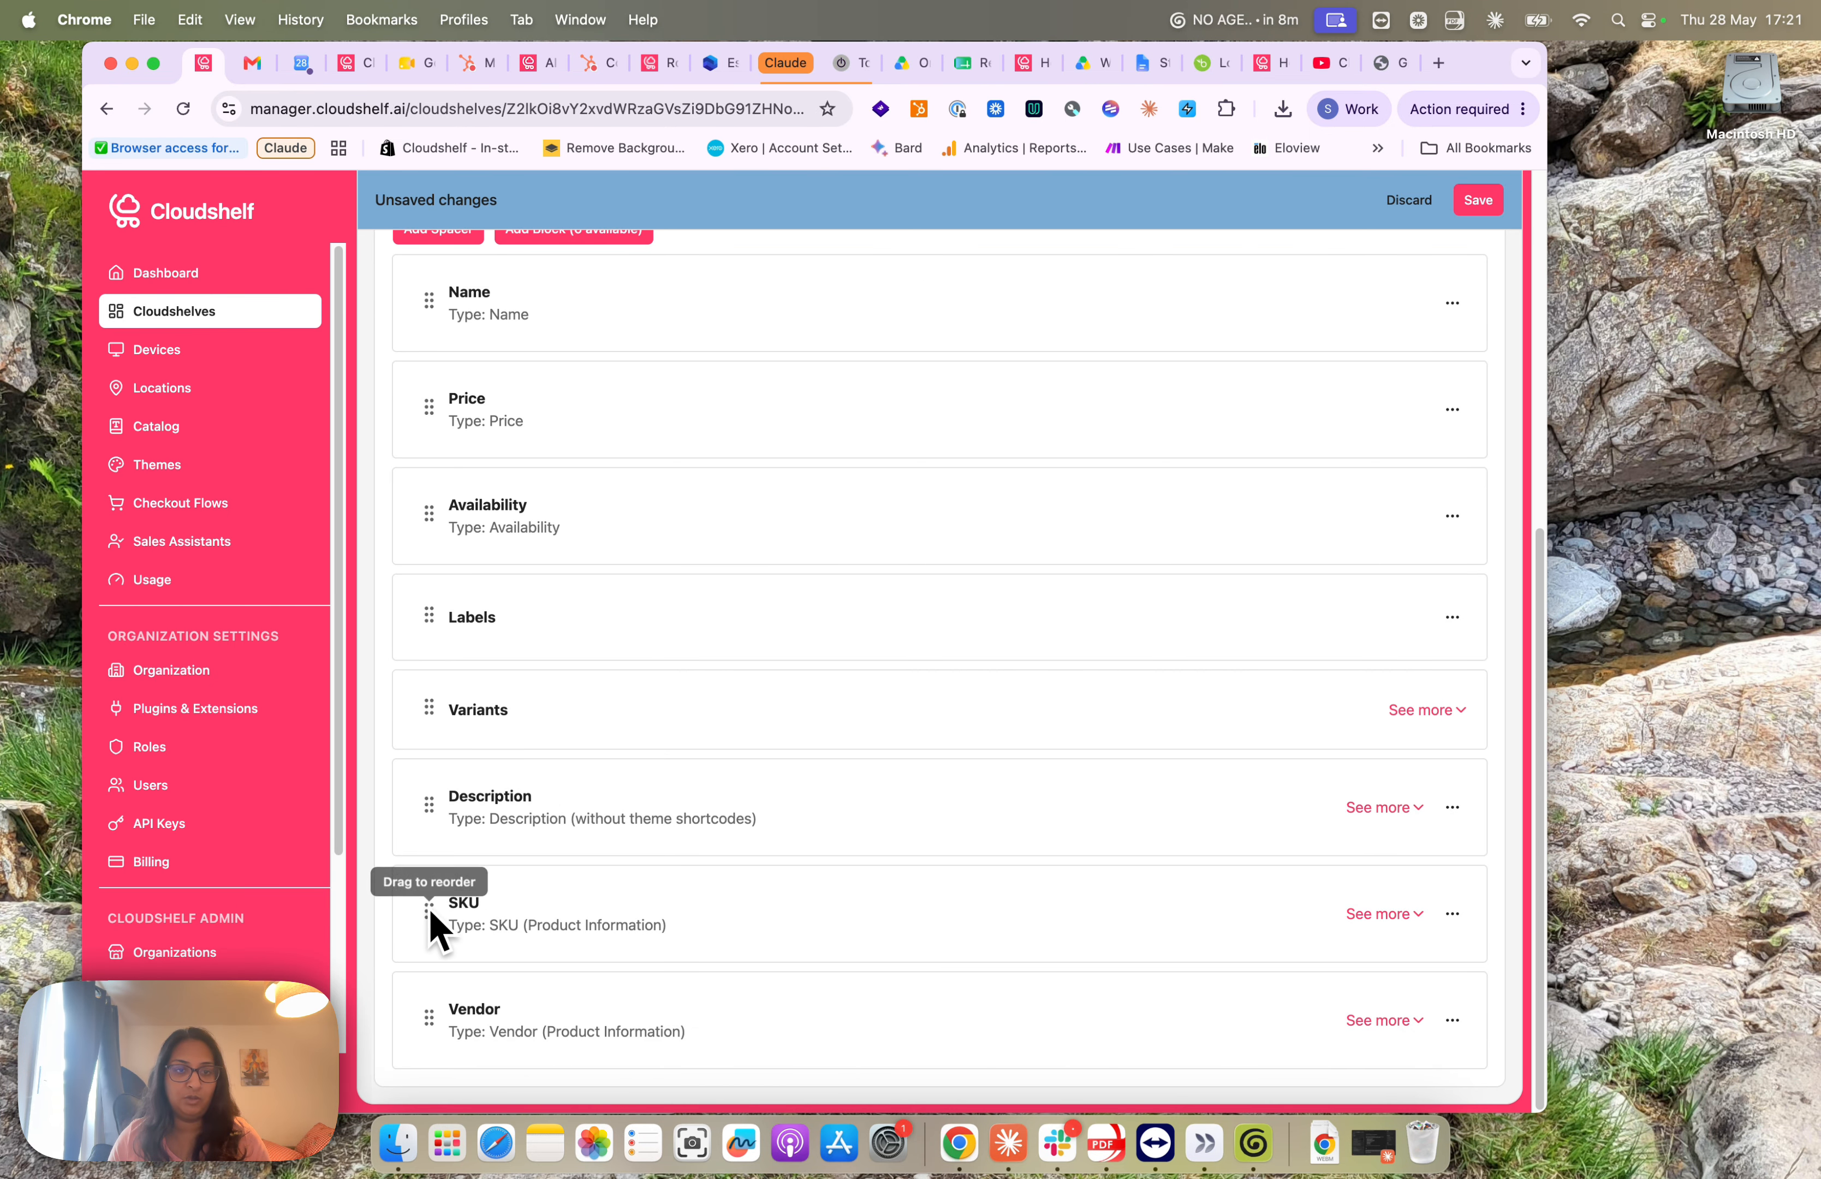
pyautogui.moveTo(429, 911); pyautogui.dragTo(443, 825)
pyautogui.scroll(4, 569, 880)
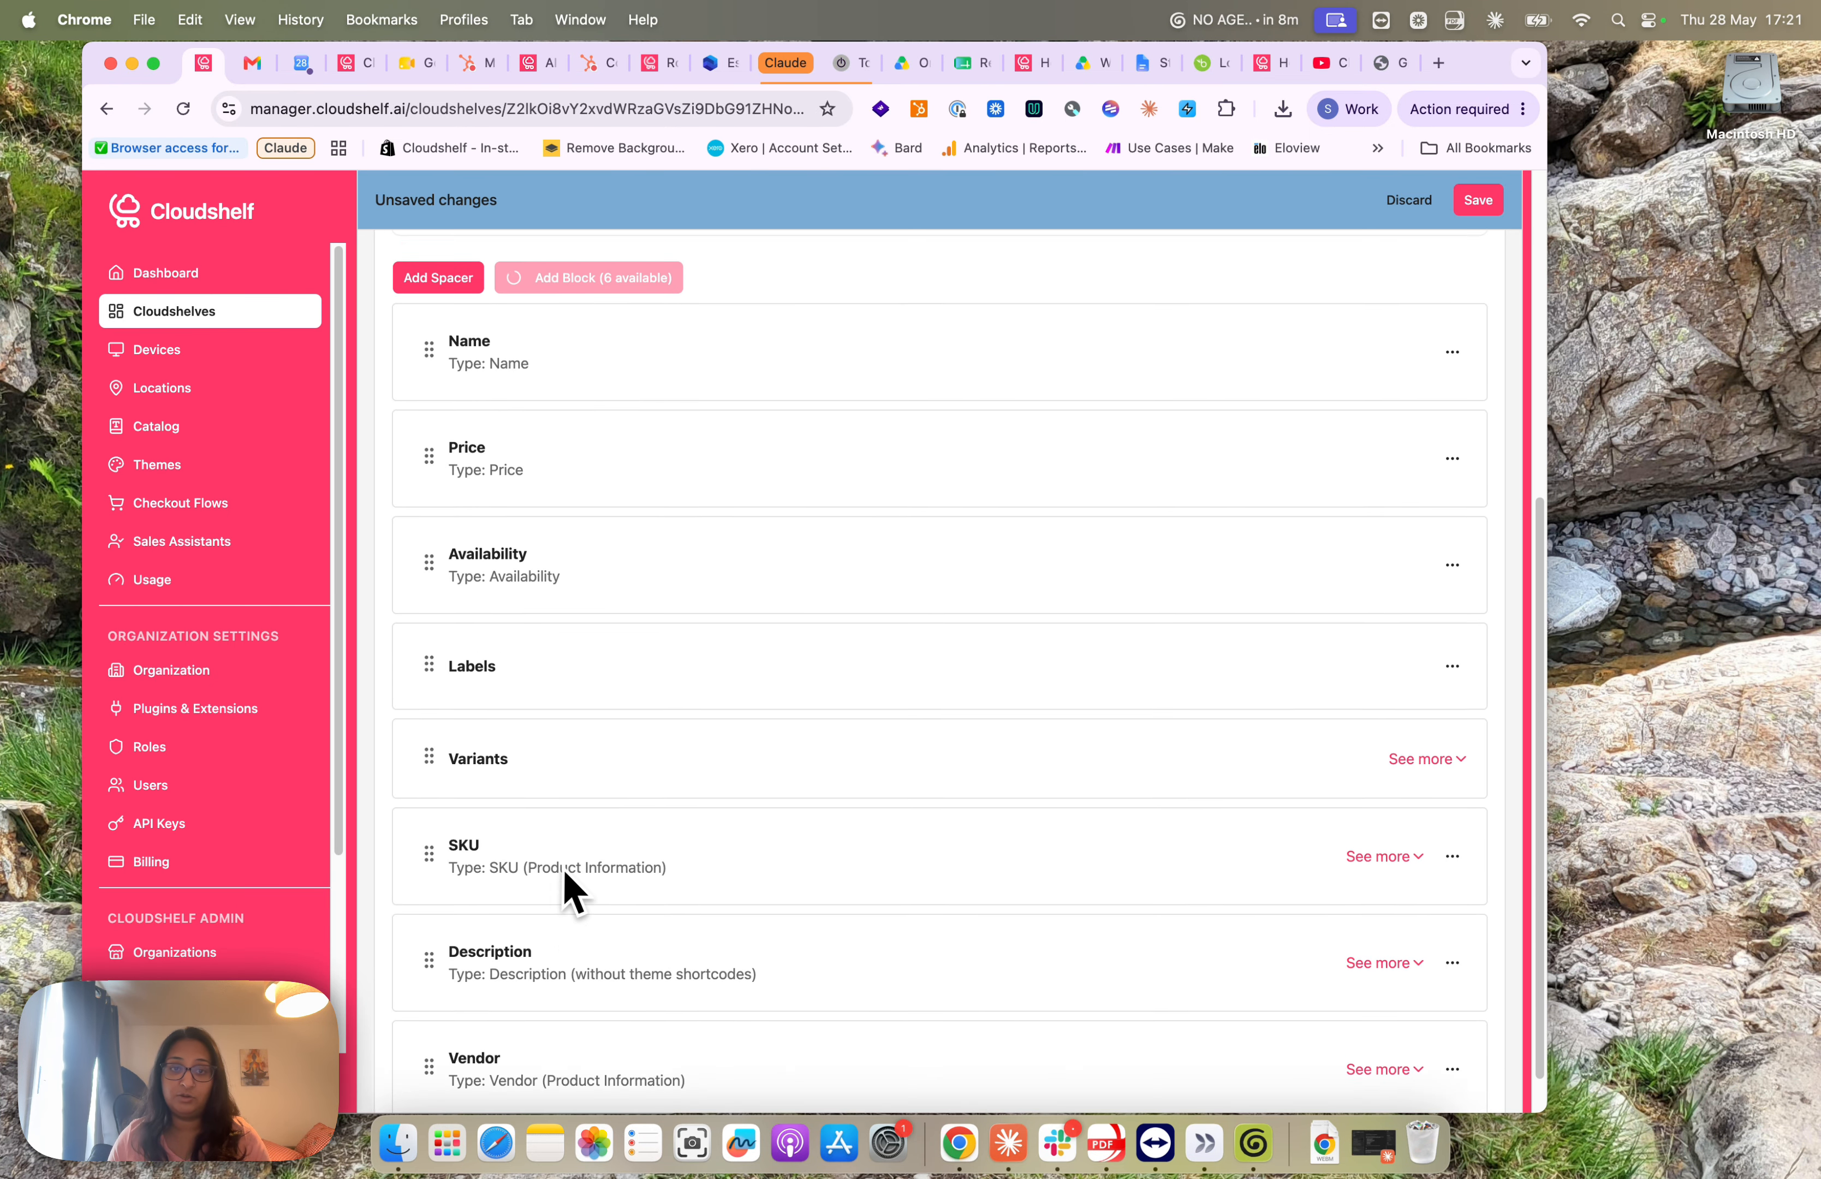
pyautogui.scroll(-3, 612, 850)
pyautogui.scroll(-2, 650, 857)
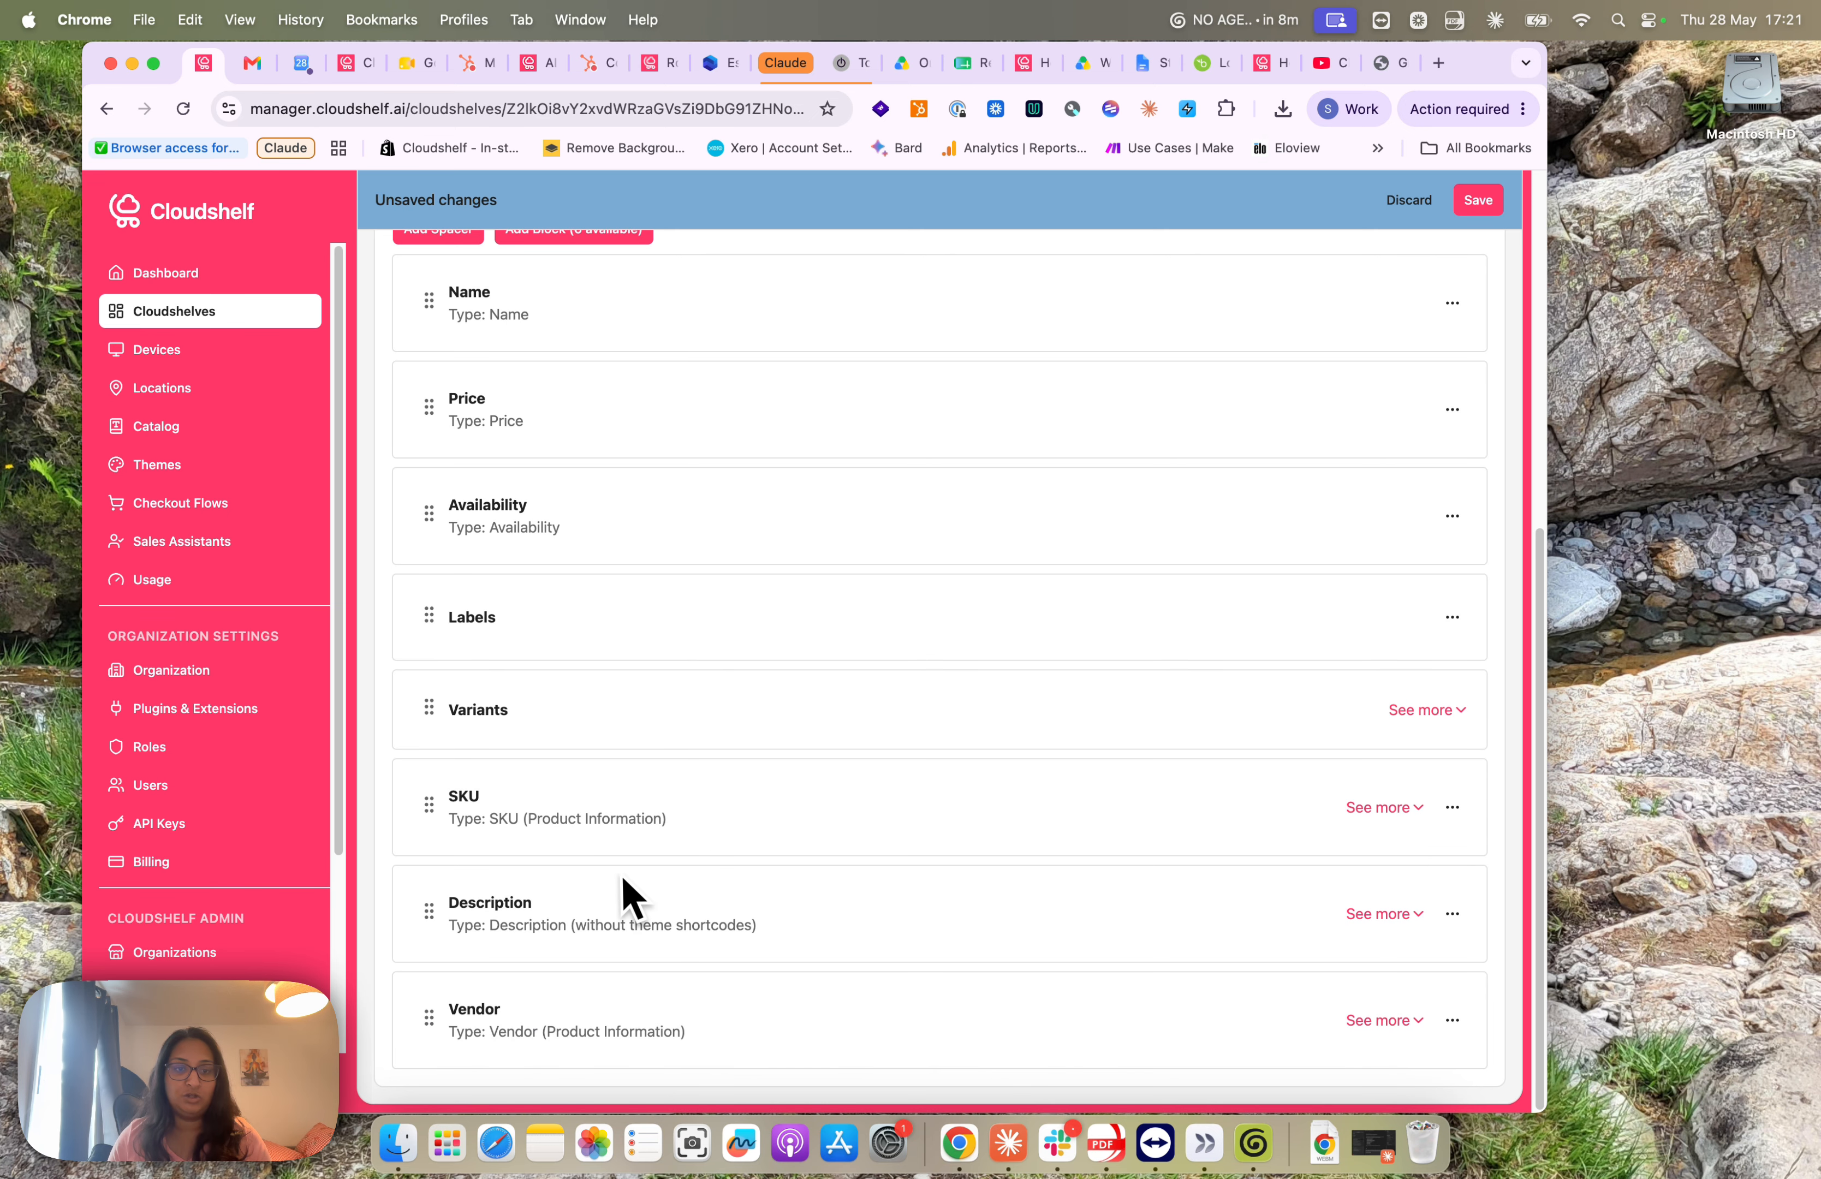
pyautogui.scroll(5, 613, 842)
pyautogui.scroll(5, 874, 633)
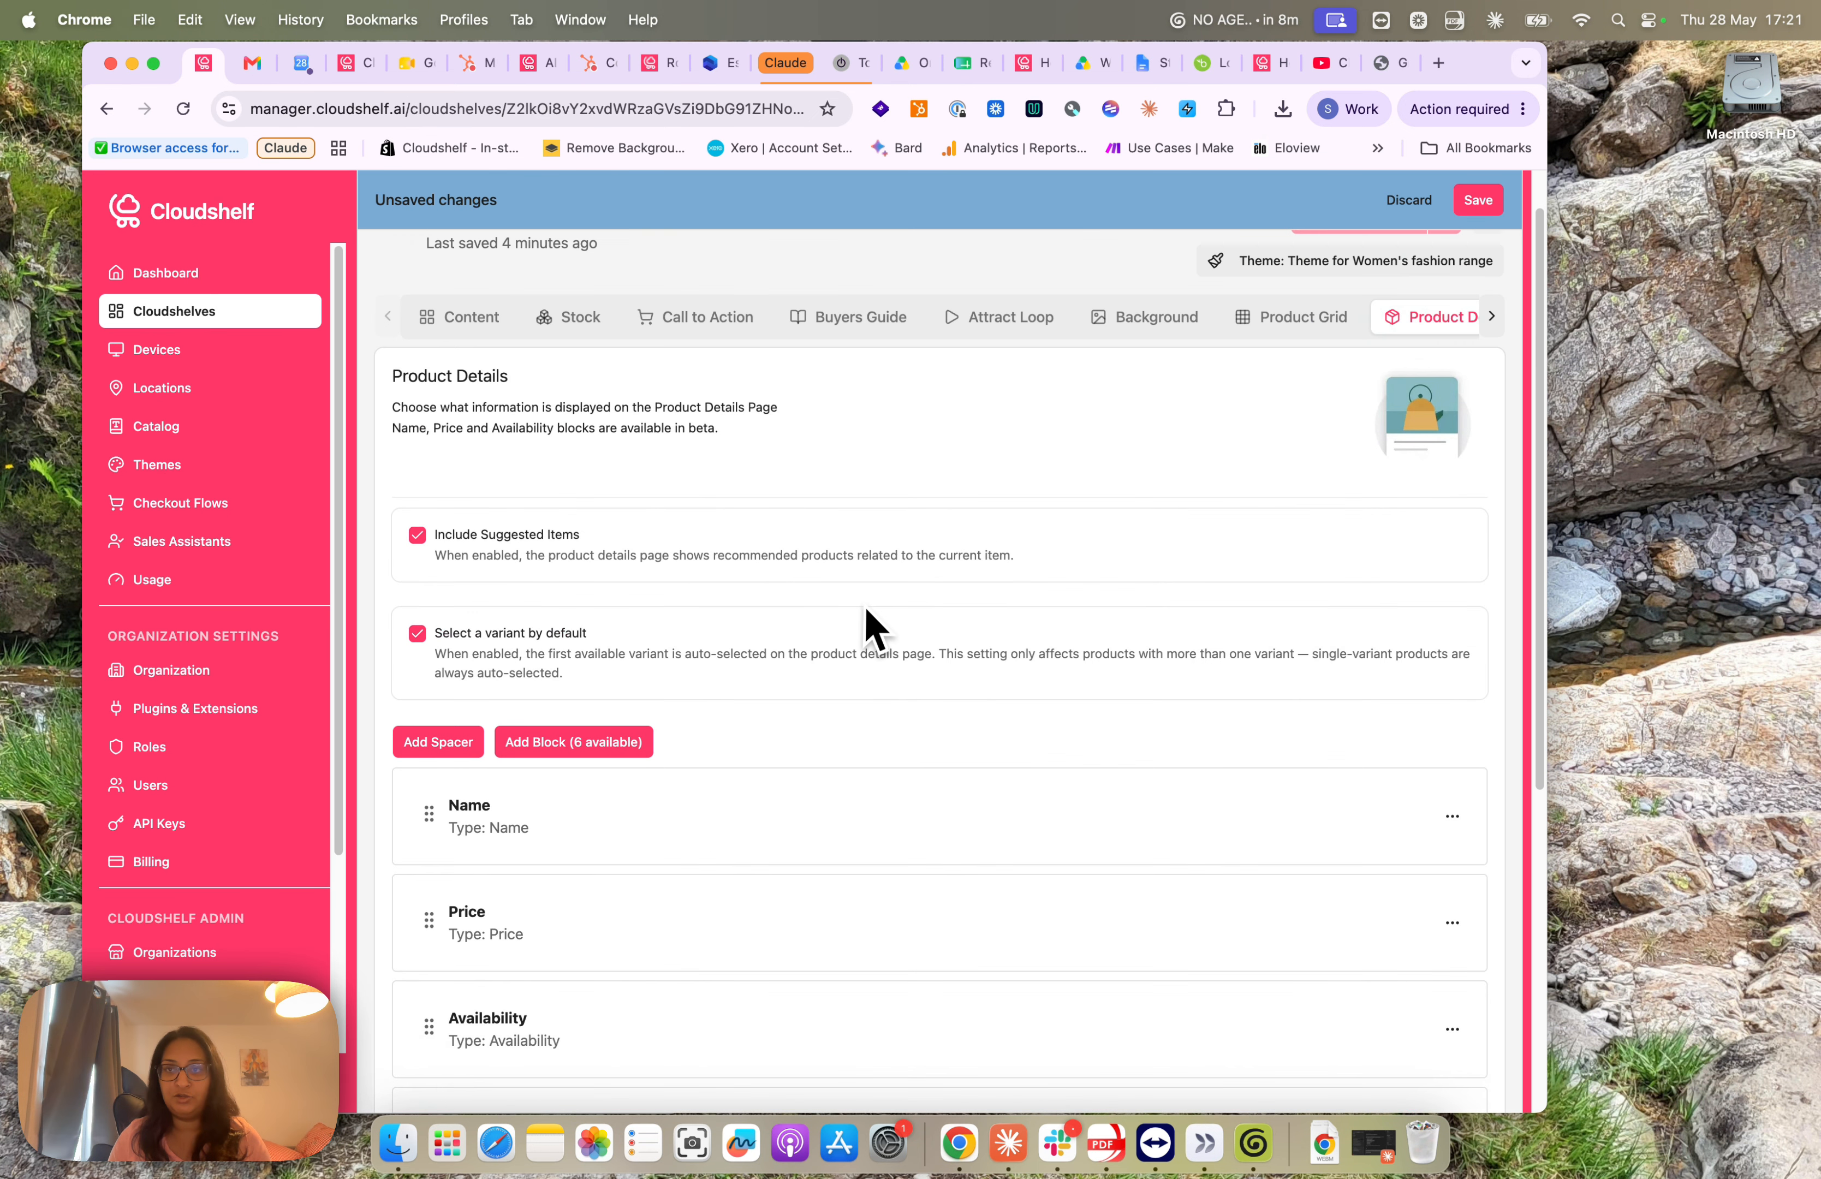
# Enable product comparison in the Comparison settings and look over its comparison fields.
pyautogui.click(1492, 373)
pyautogui.click(1492, 373)
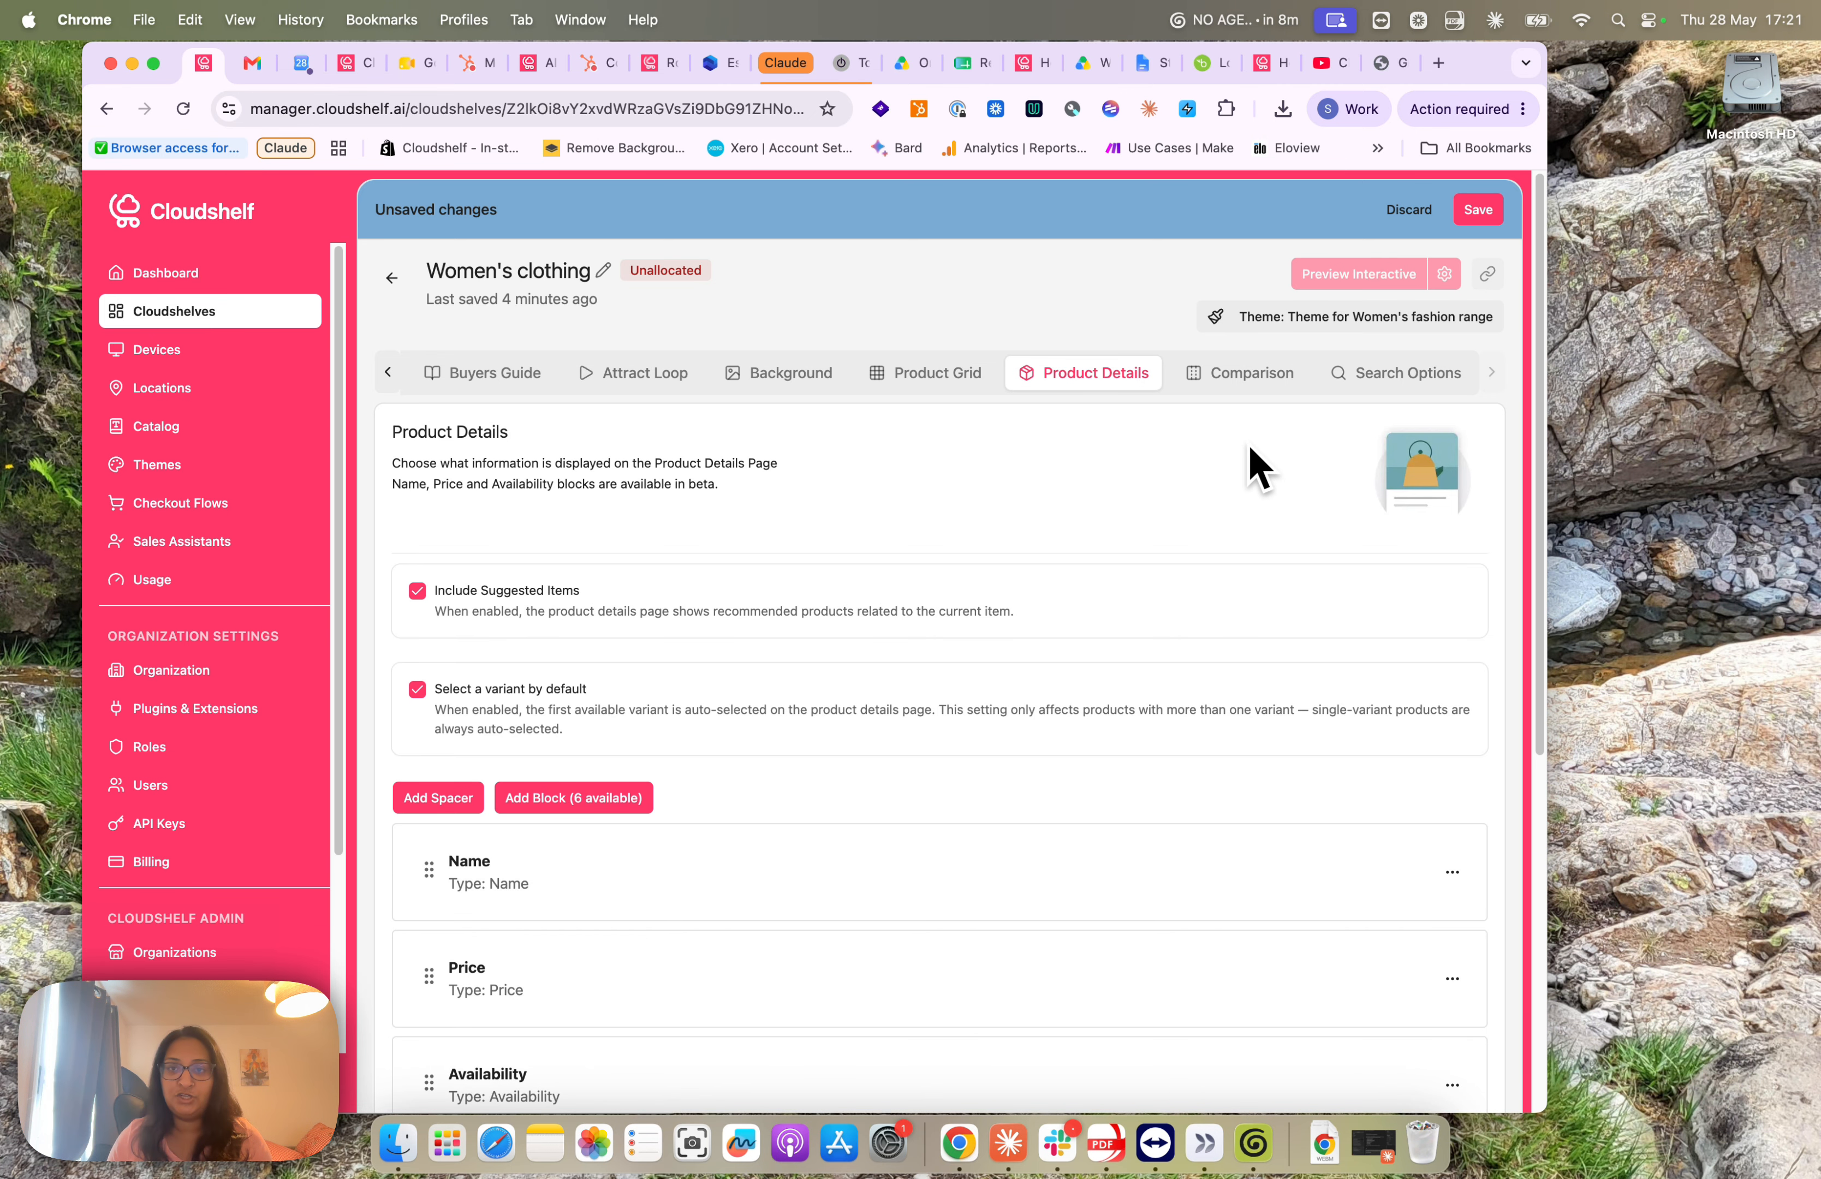
pyautogui.click(1241, 380)
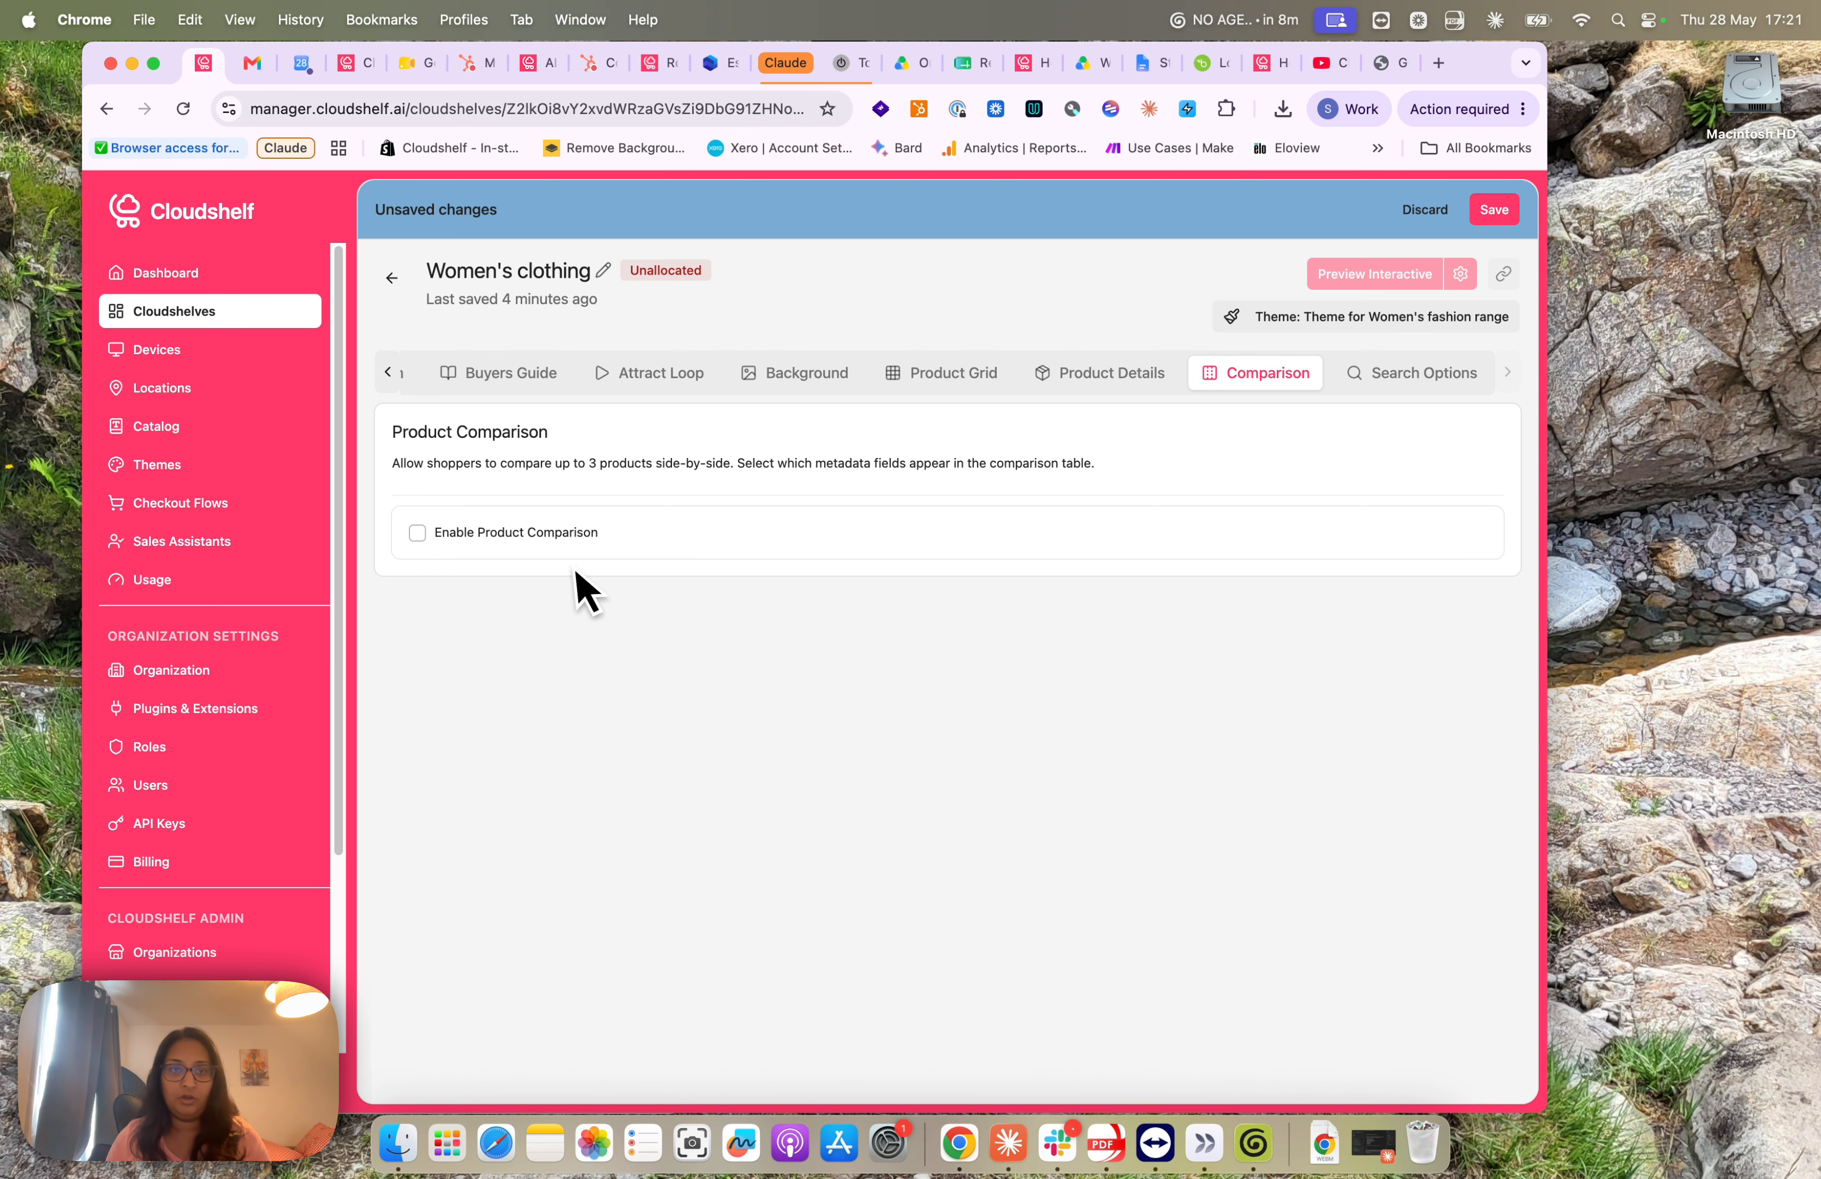
pyautogui.click(417, 532)
pyautogui.scroll(-2, 915, 557)
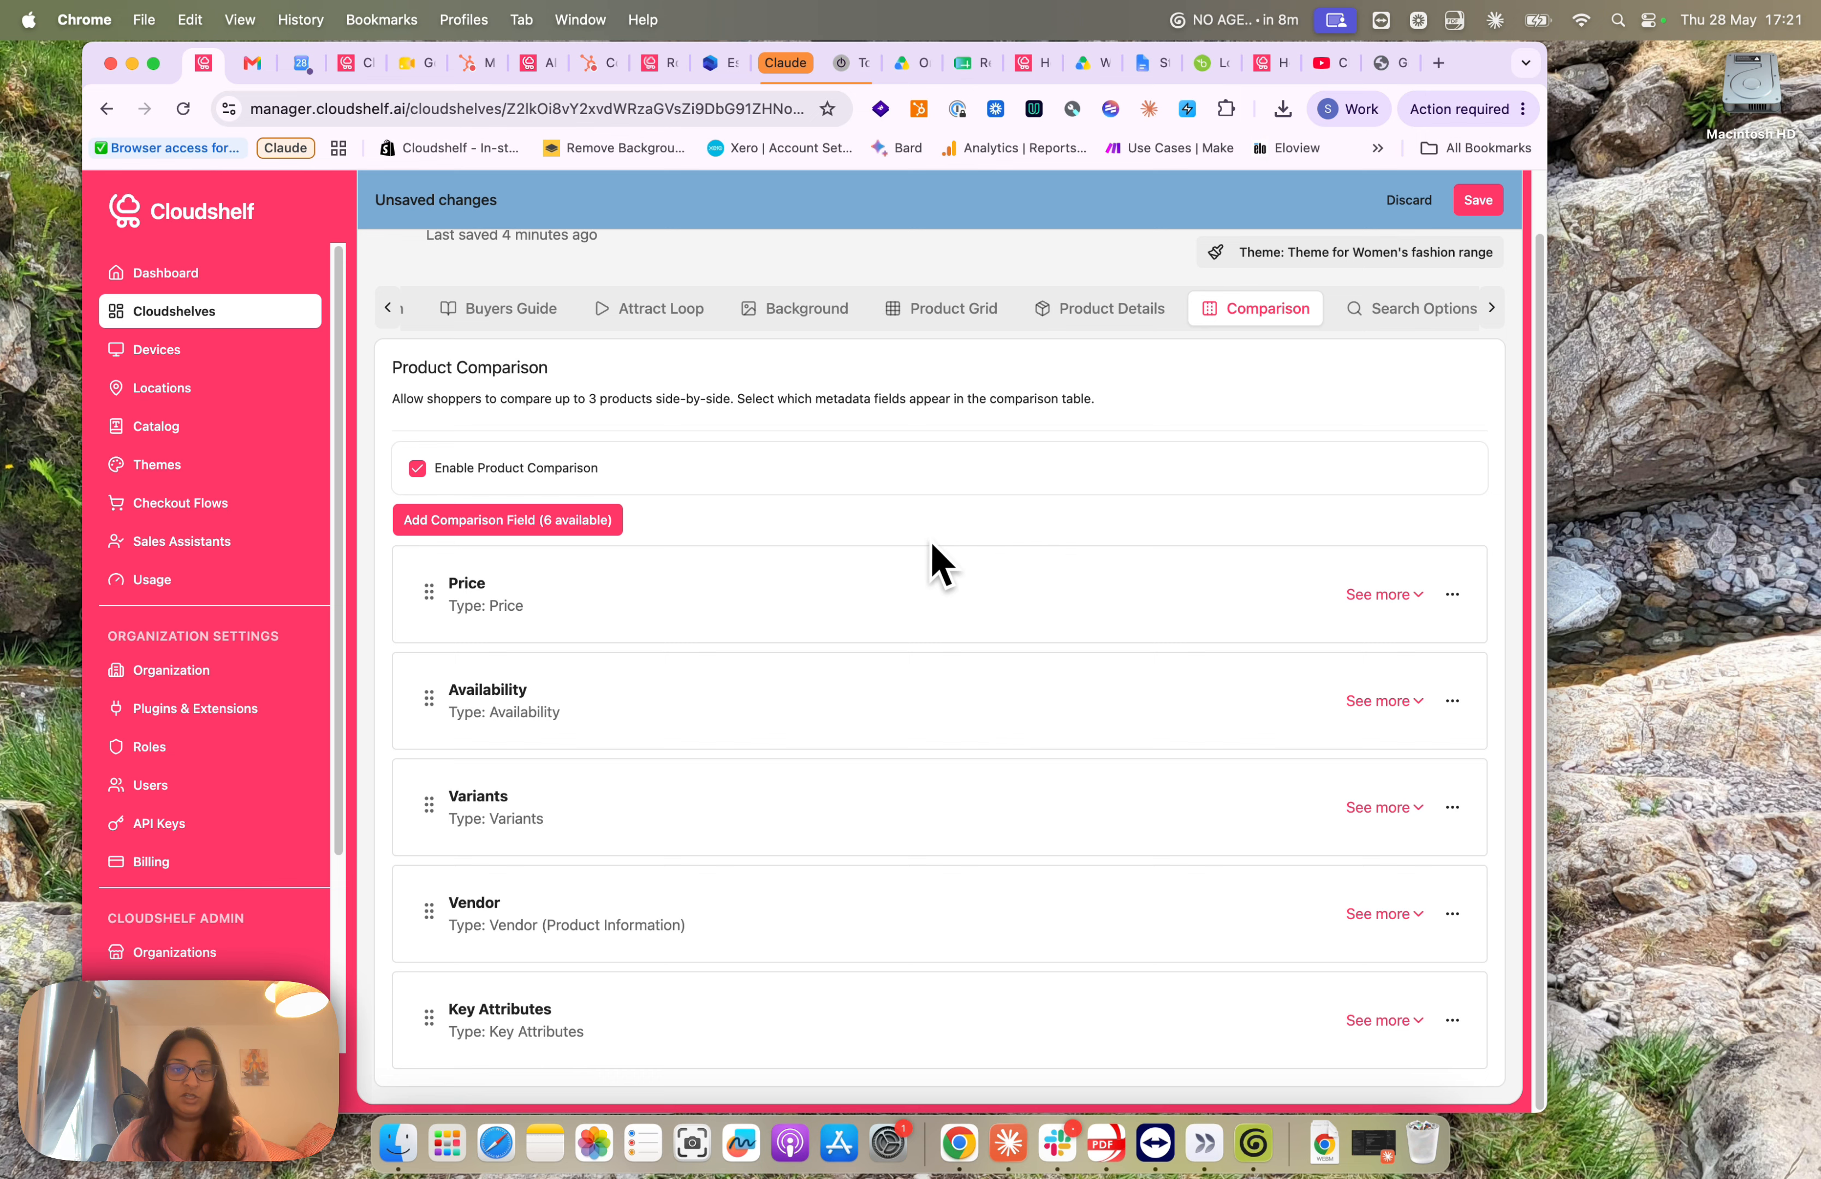
pyautogui.scroll(1, 934, 567)
pyautogui.scroll(1, 942, 572)
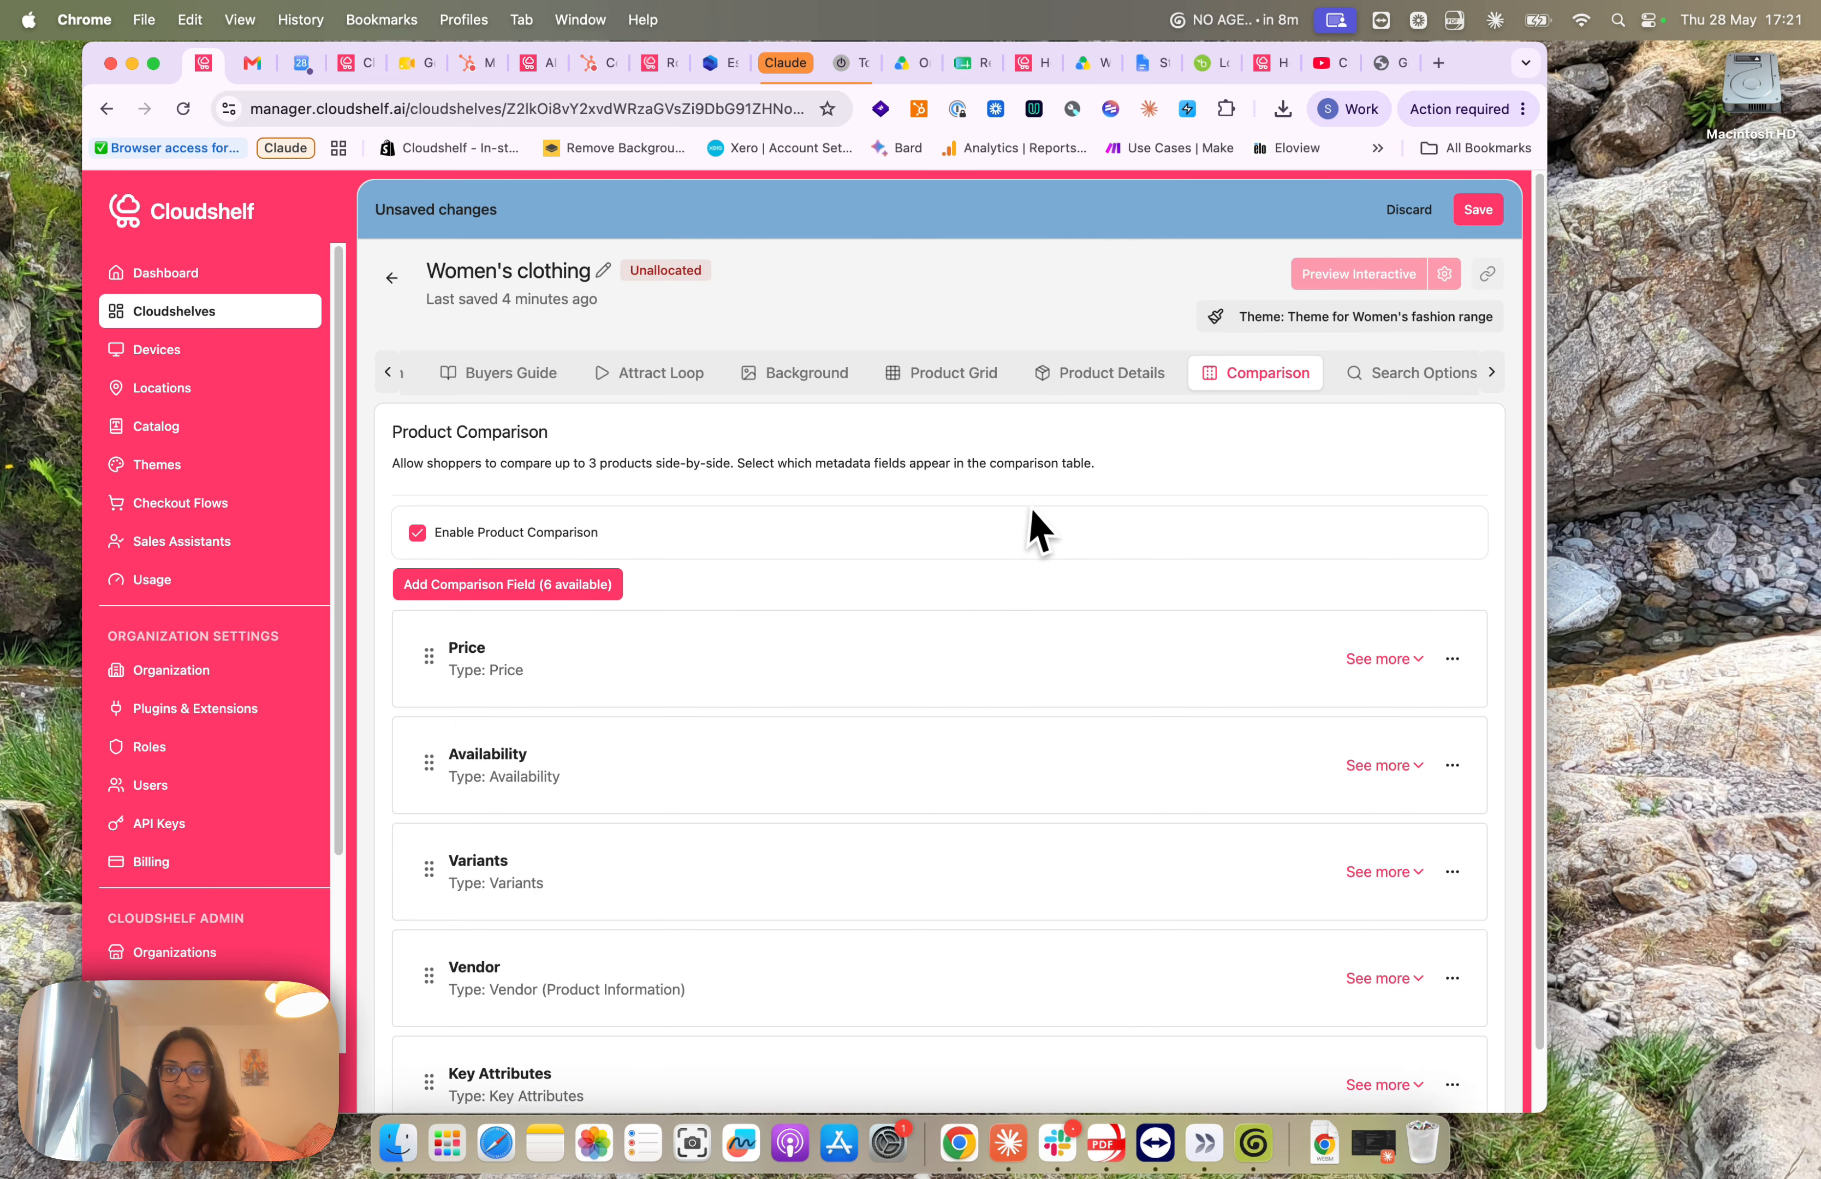
# Review the Search Options and return to the Content settings.
pyautogui.click(1424, 379)
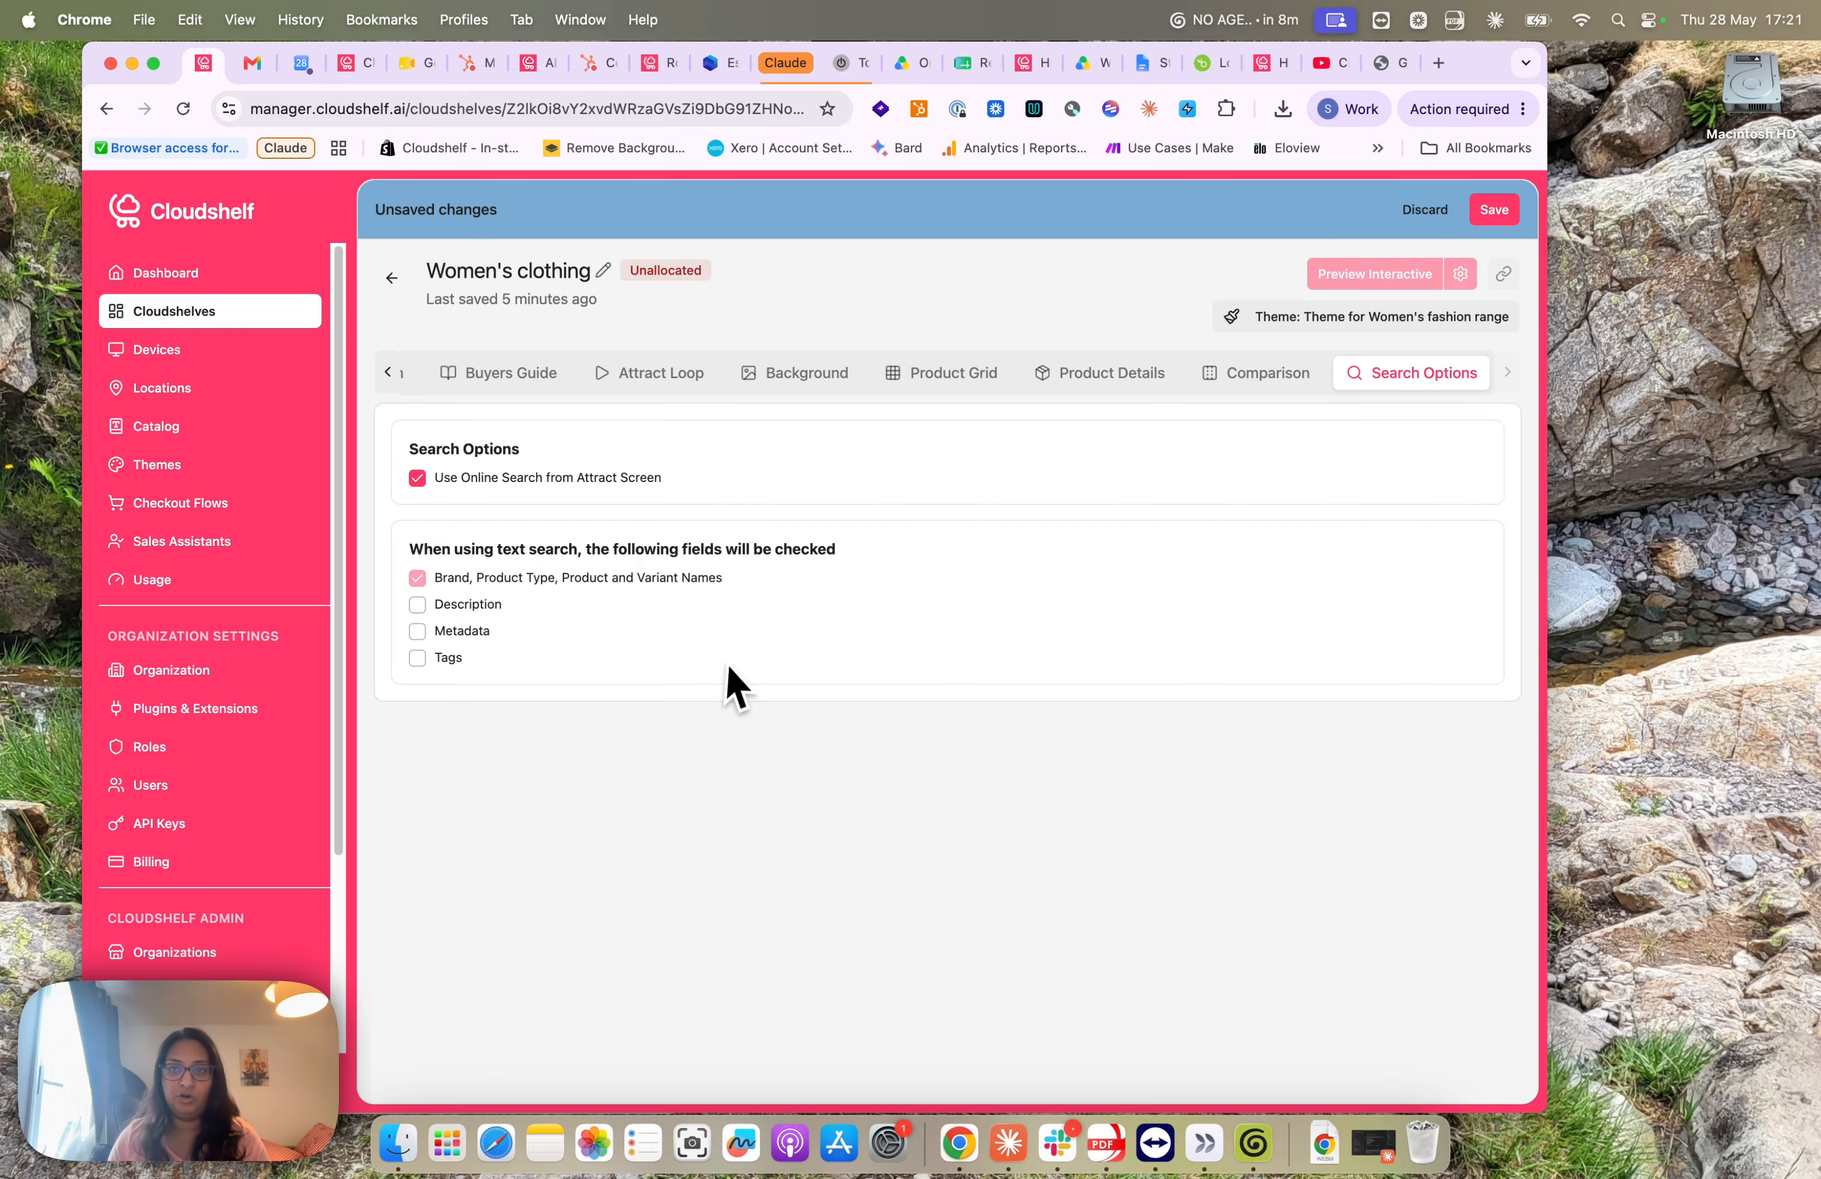
pyautogui.click(388, 372)
pyautogui.click(477, 382)
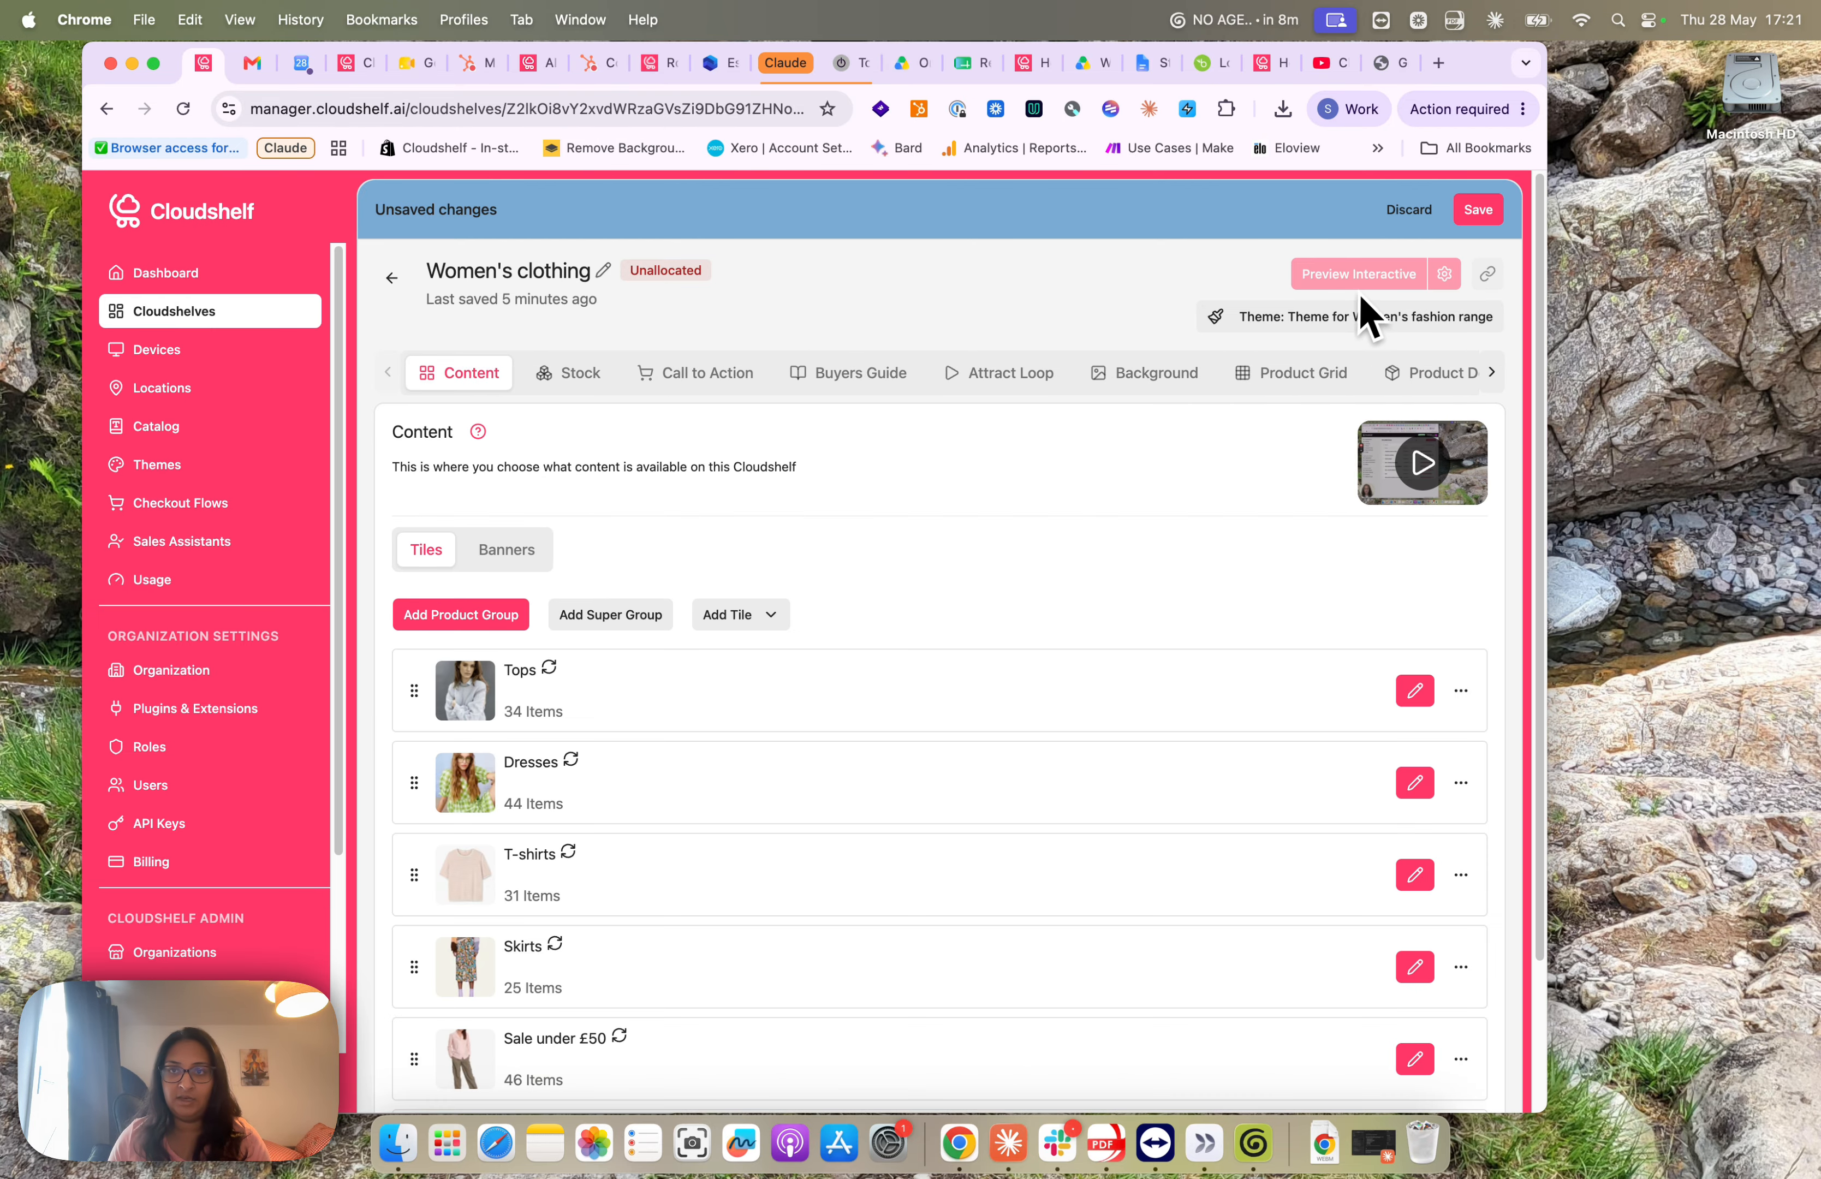
# Save the changes to the Women's clothing Cloudshelf and open its interactive preview.
pyautogui.click(1498, 215)
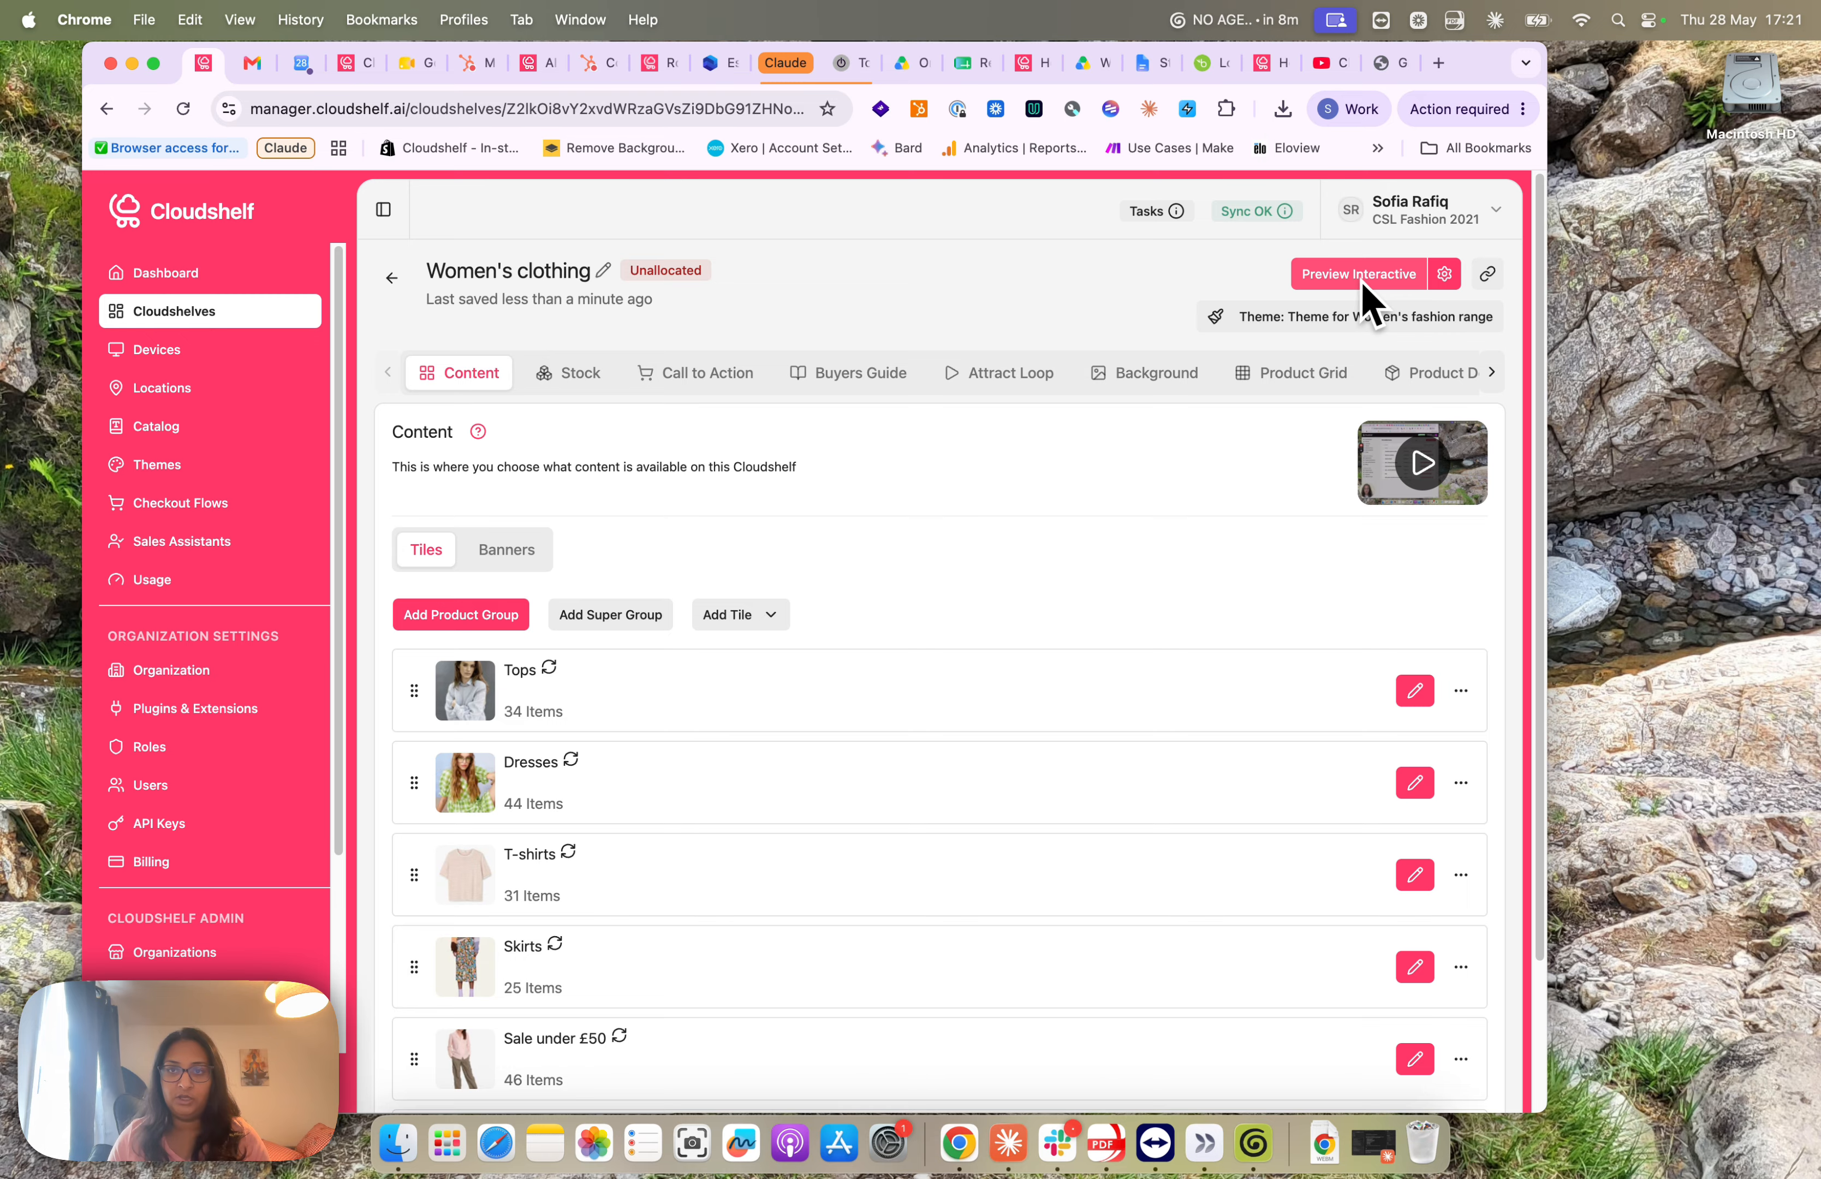
pyautogui.click(1390, 275)
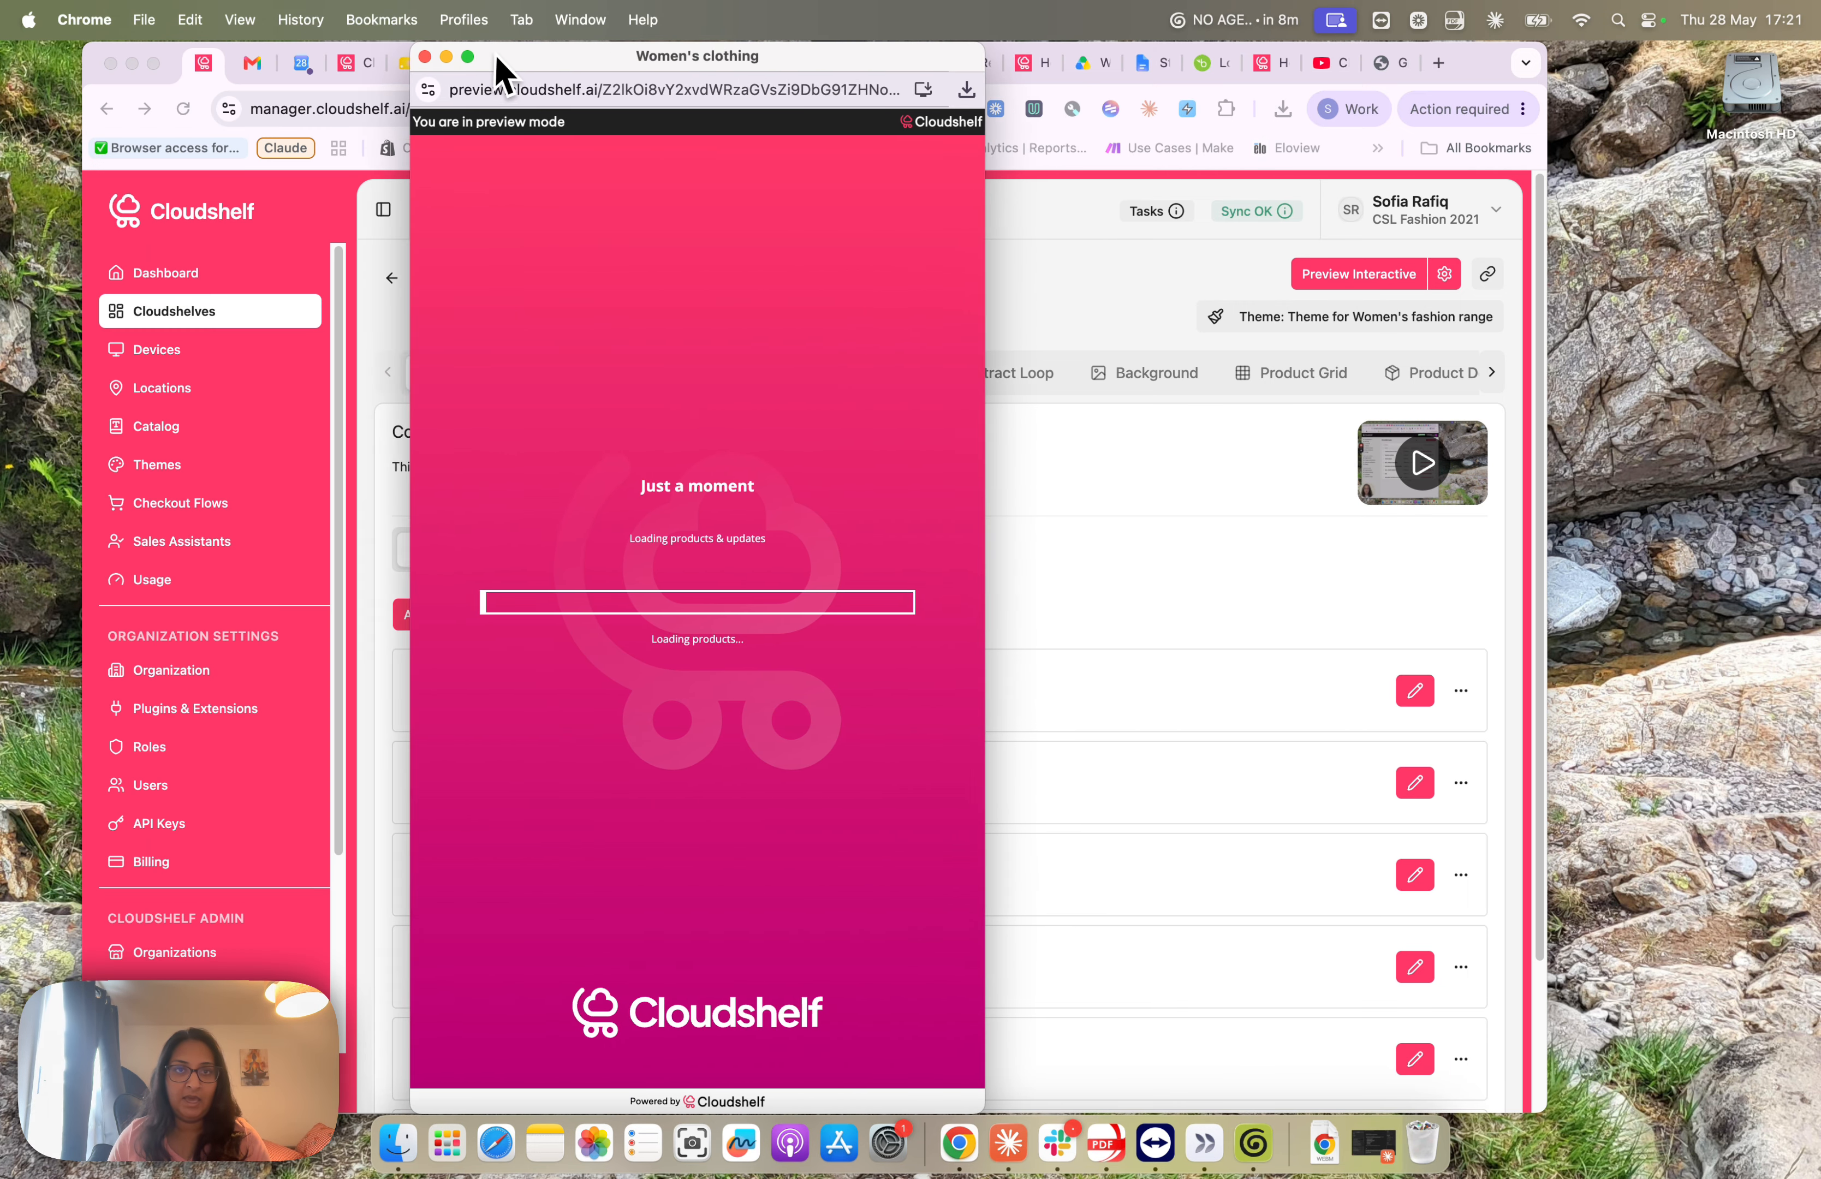
# Open the Tops category in the preview and add Cotton Poplin Fitted Shirt and Dianne Top - Zebra Black (size S) to the selection.
pyautogui.moveTo(733, 55); pyautogui.dragTo(889, 54)
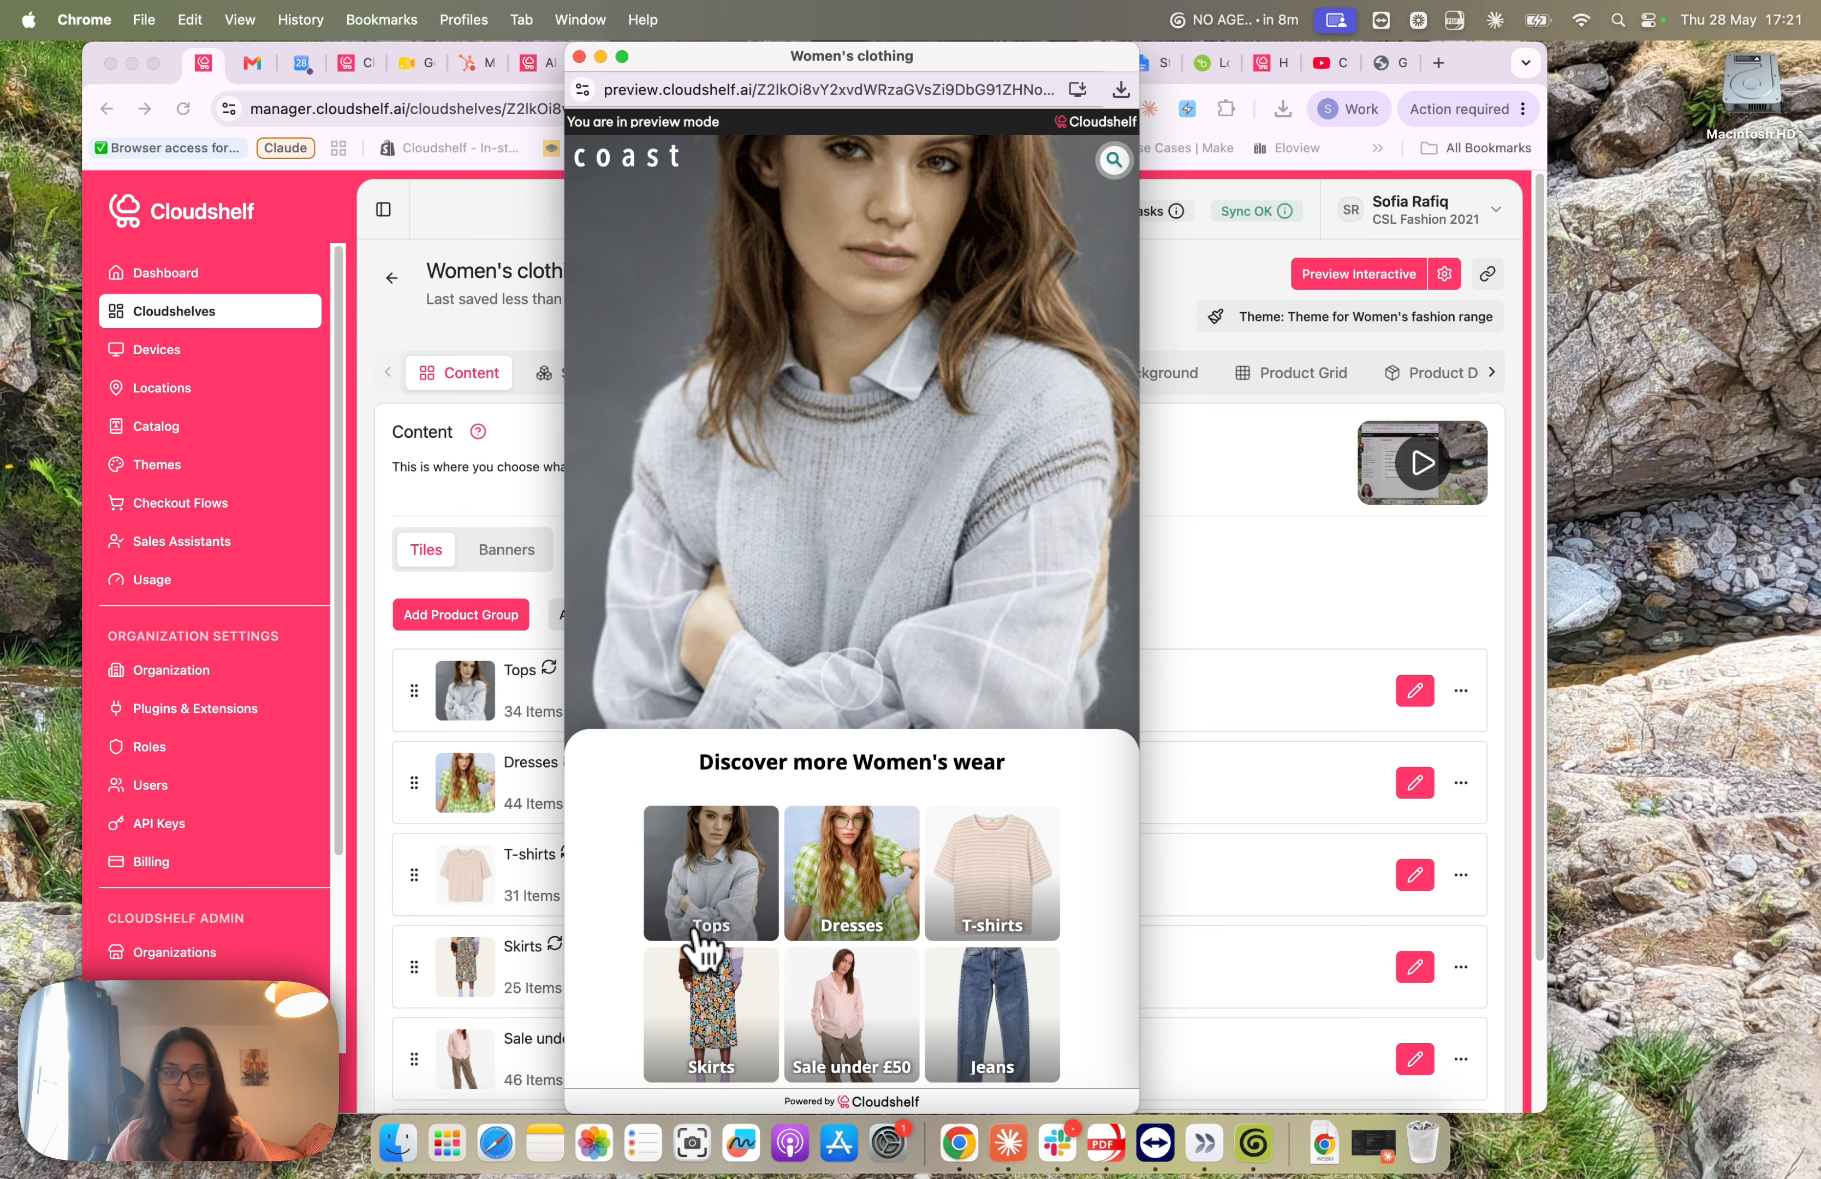
pyautogui.click(717, 911)
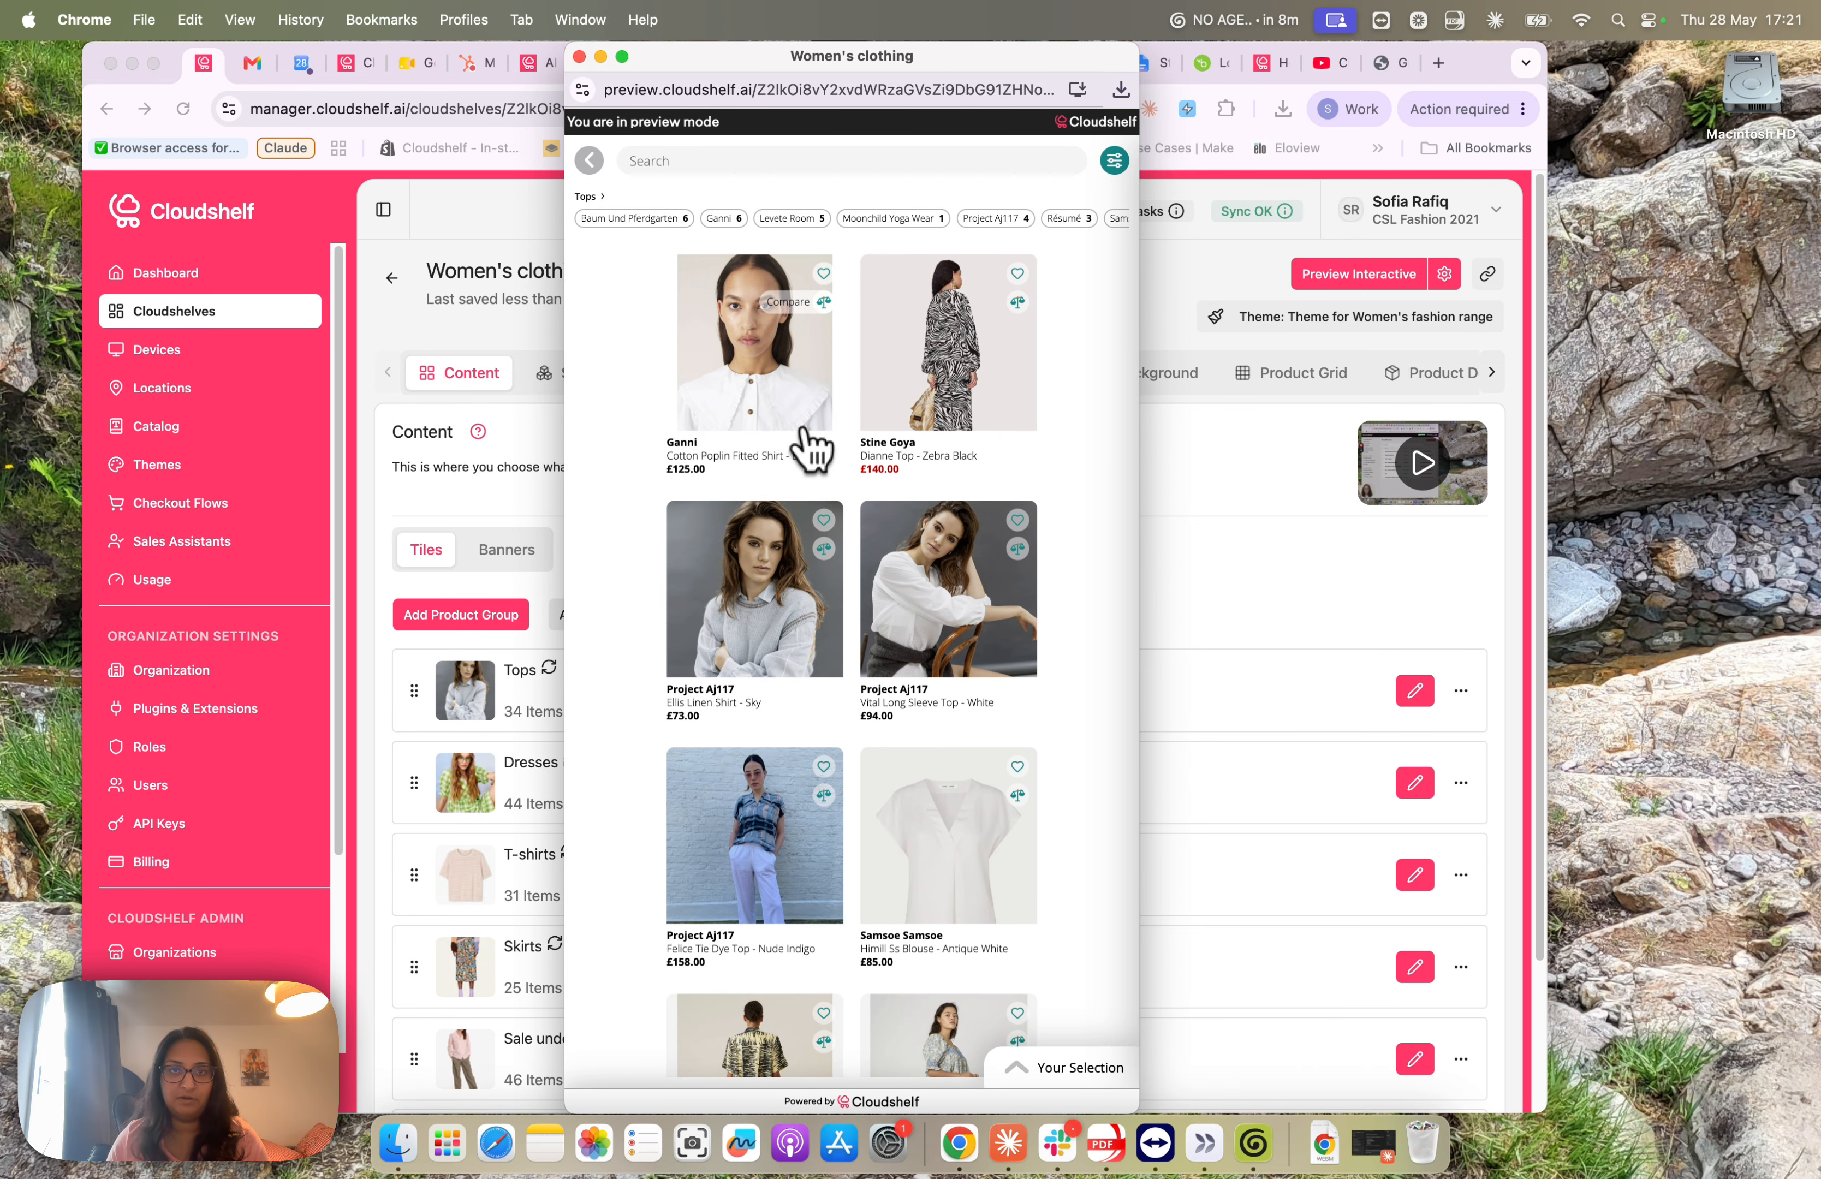
pyautogui.click(827, 291)
pyautogui.click(938, 705)
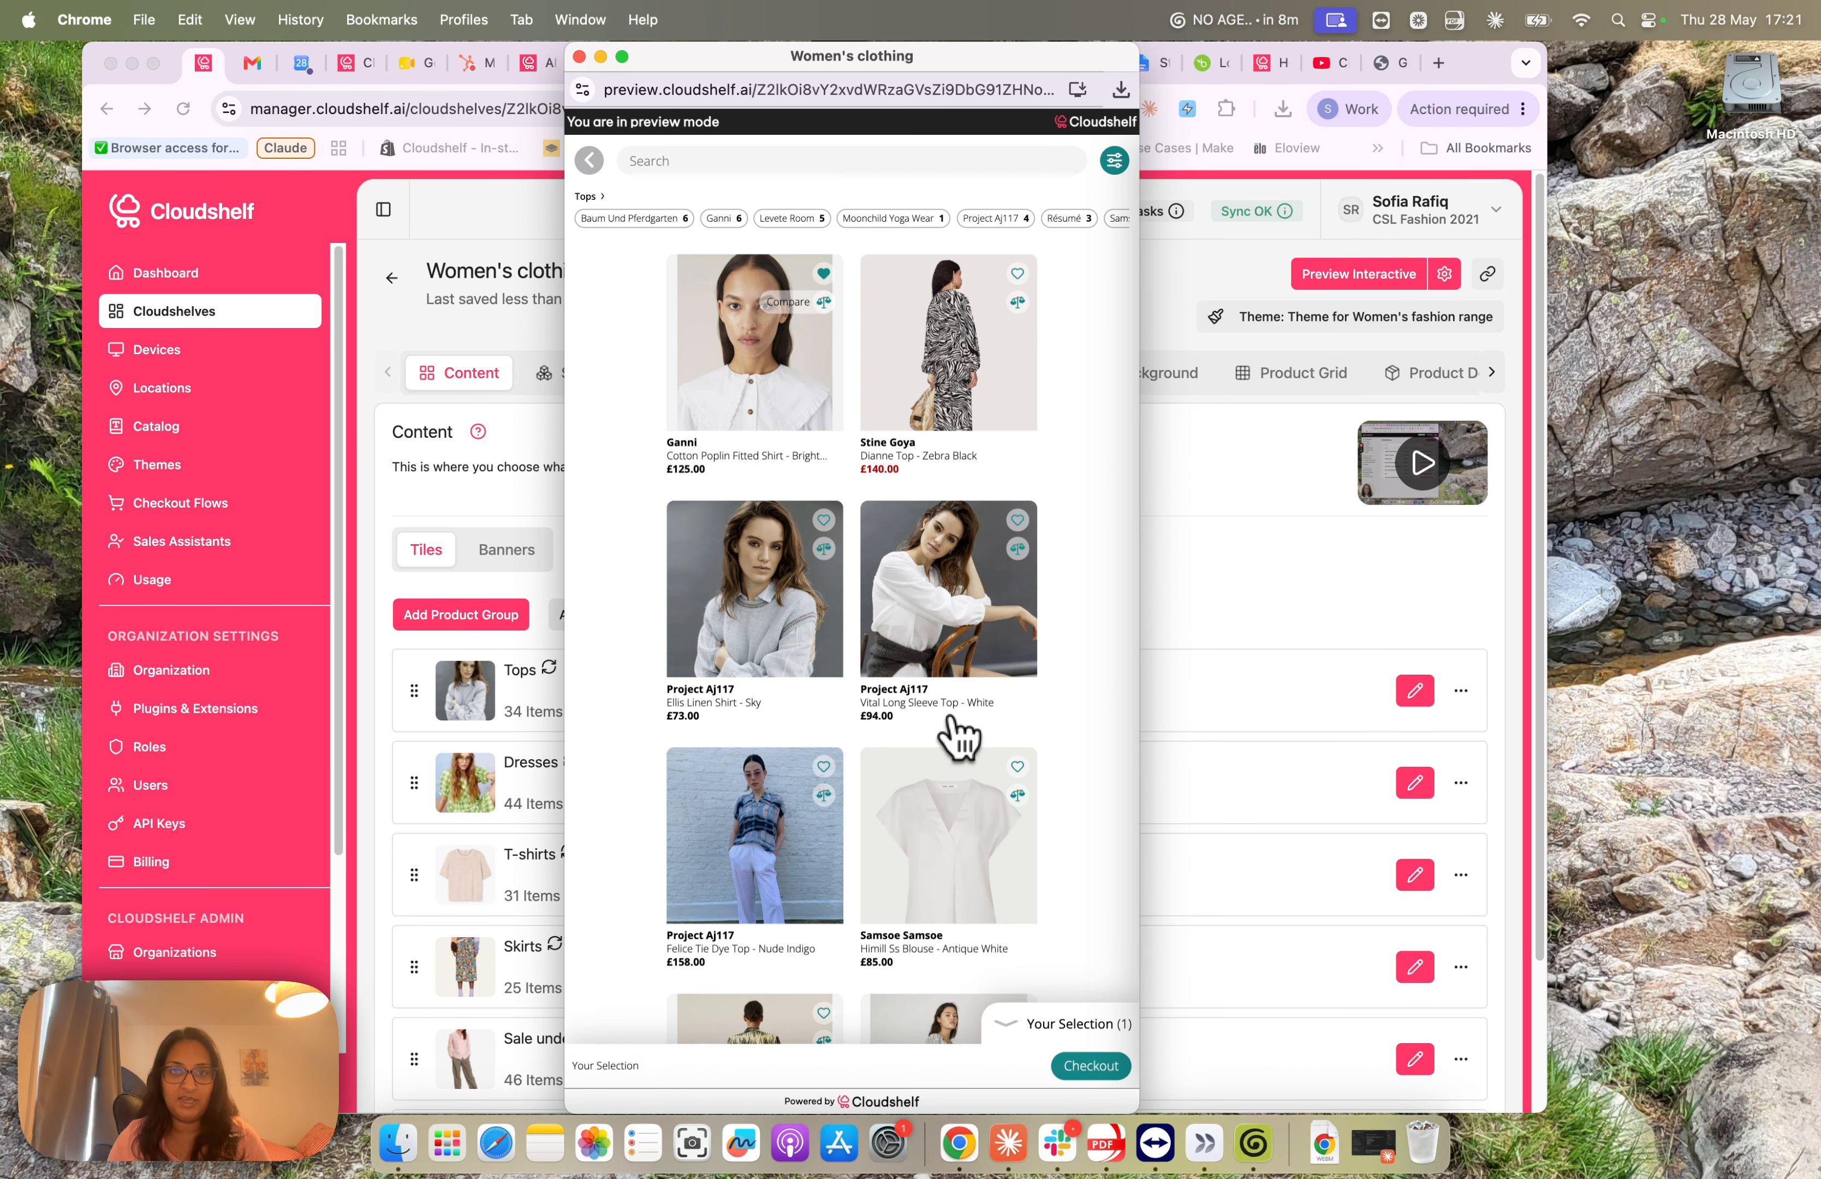
pyautogui.click(1020, 285)
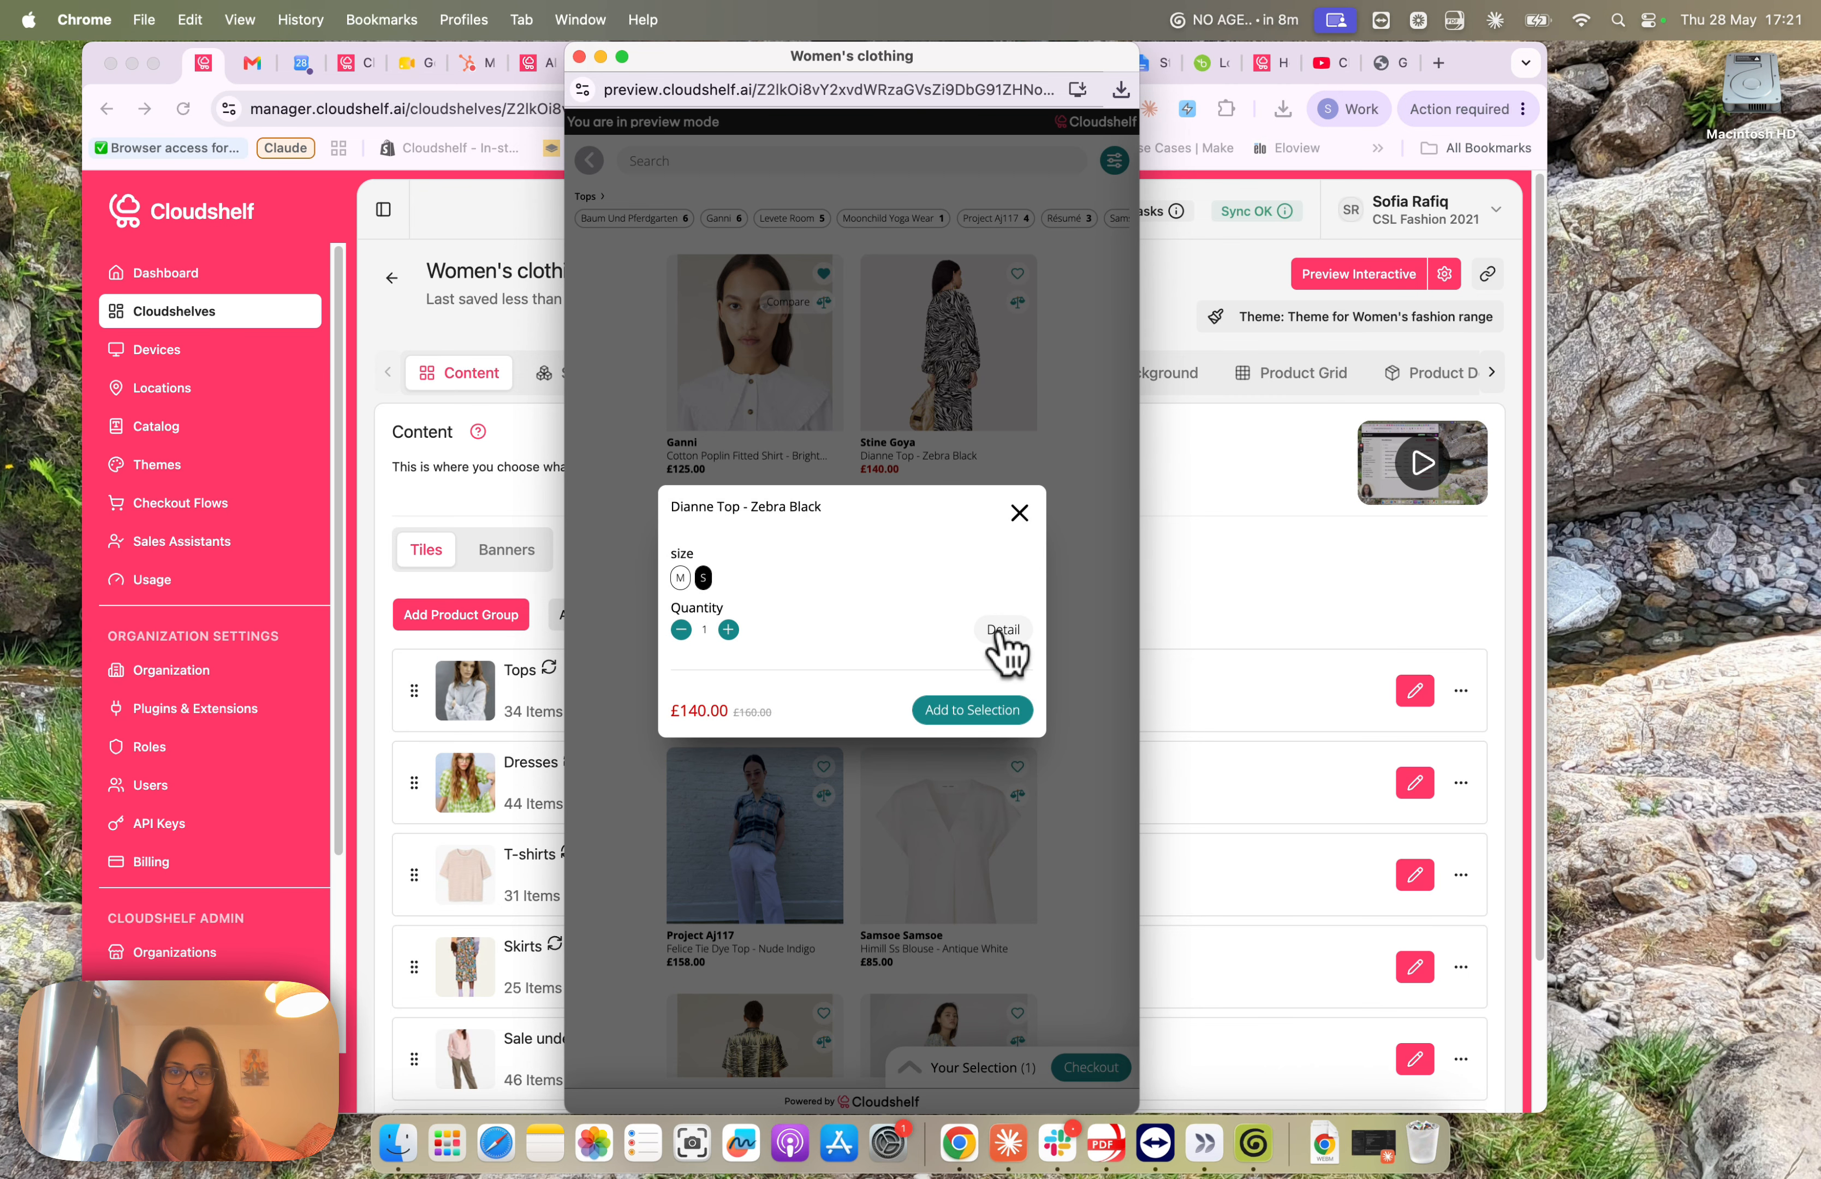
pyautogui.click(971, 709)
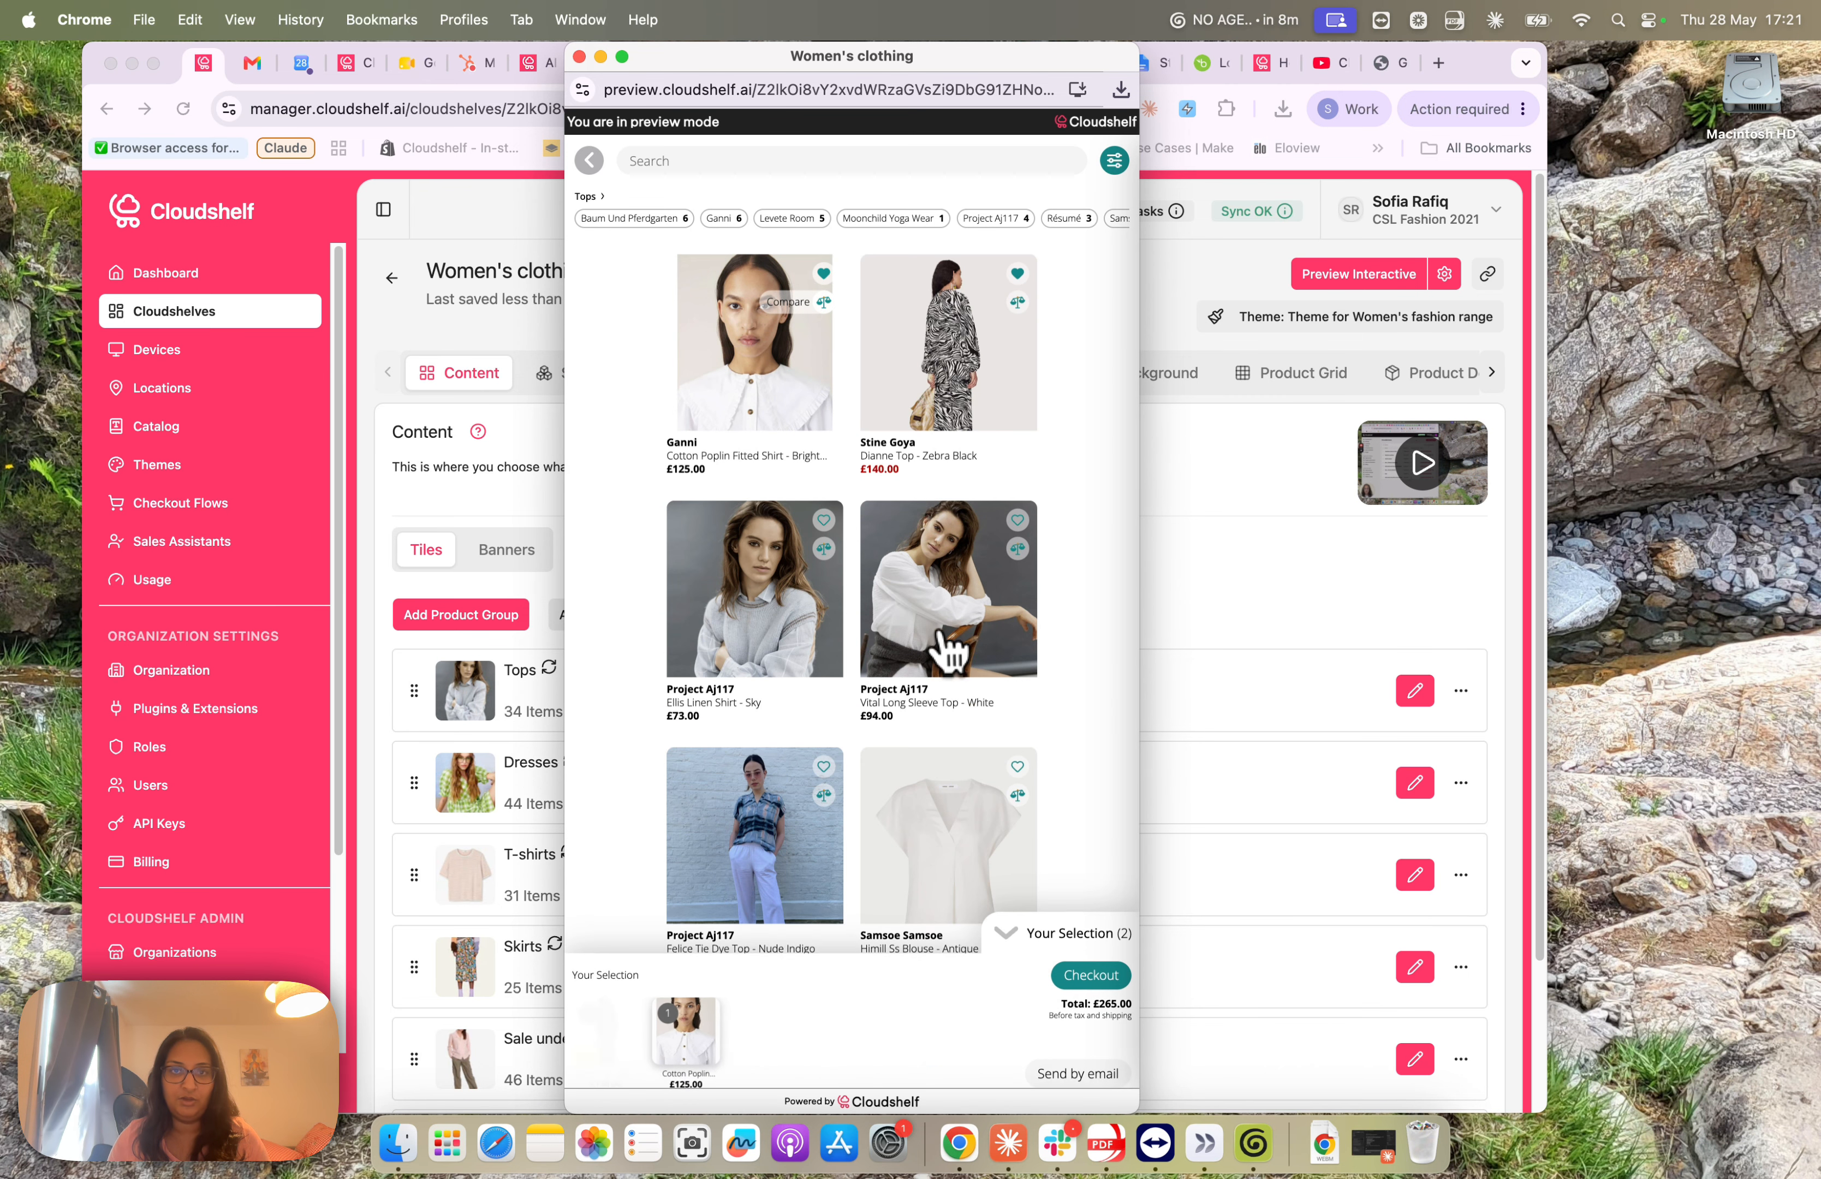
# Compare Cotton Poplin Fitted Shirt - Bright White with Vital Long Sleeve Top - White, and return to the preview's home page.
pyautogui.click(825, 303)
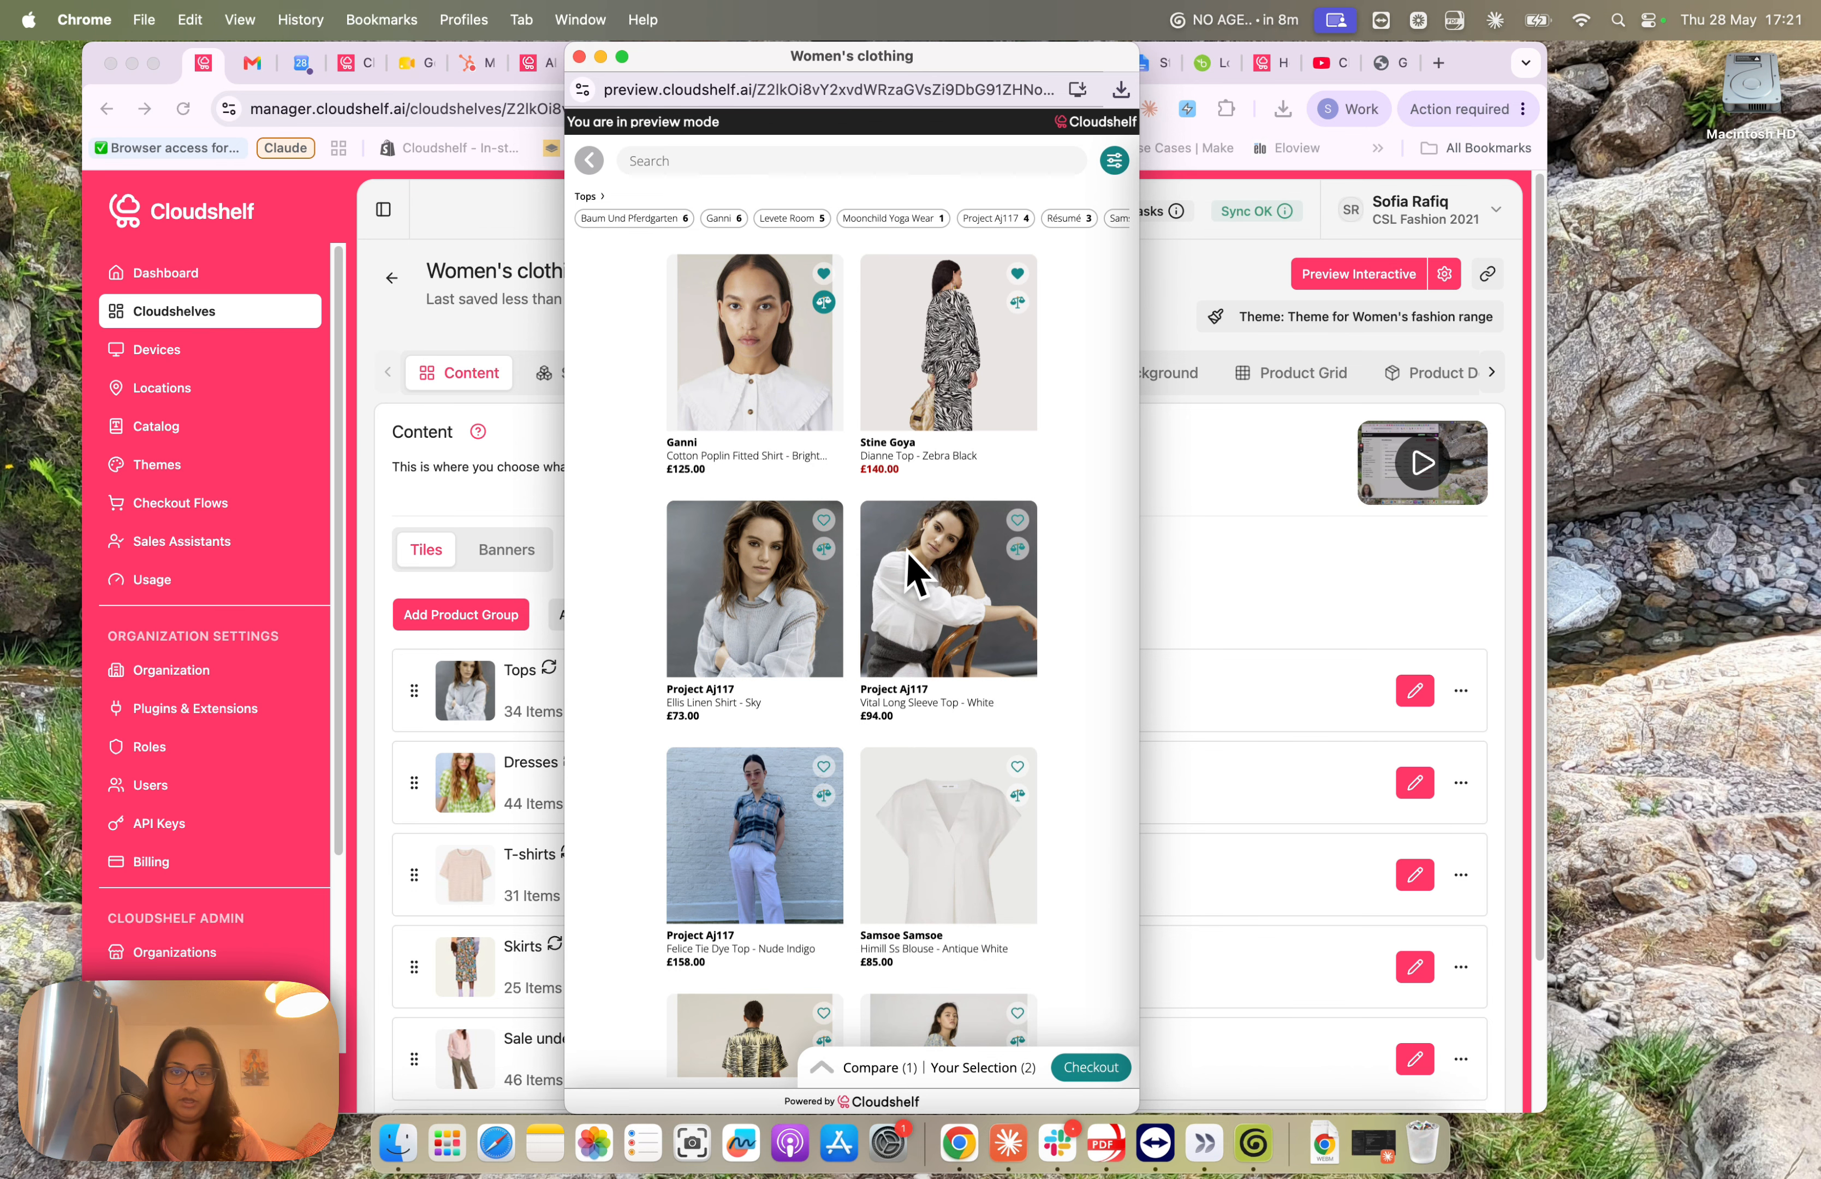
pyautogui.click(1019, 550)
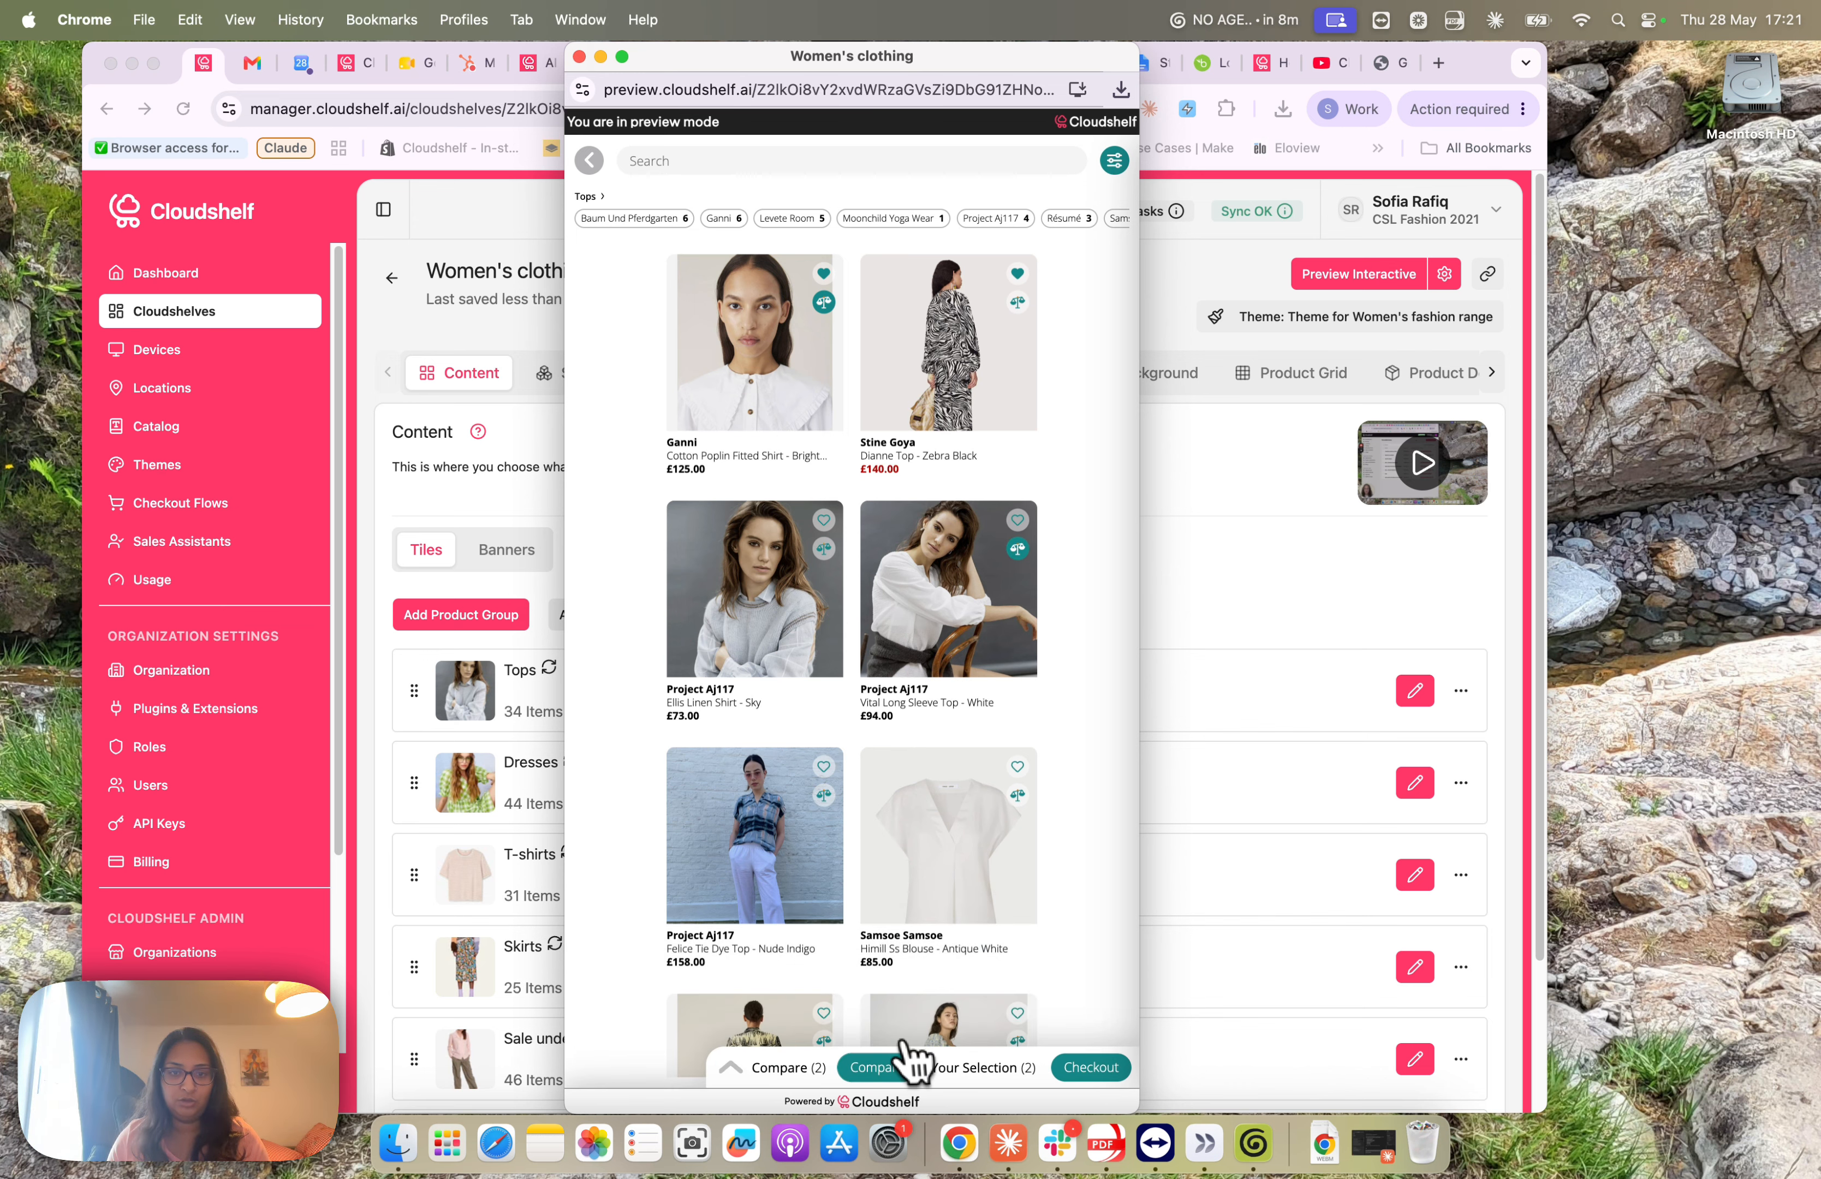
pyautogui.click(877, 1067)
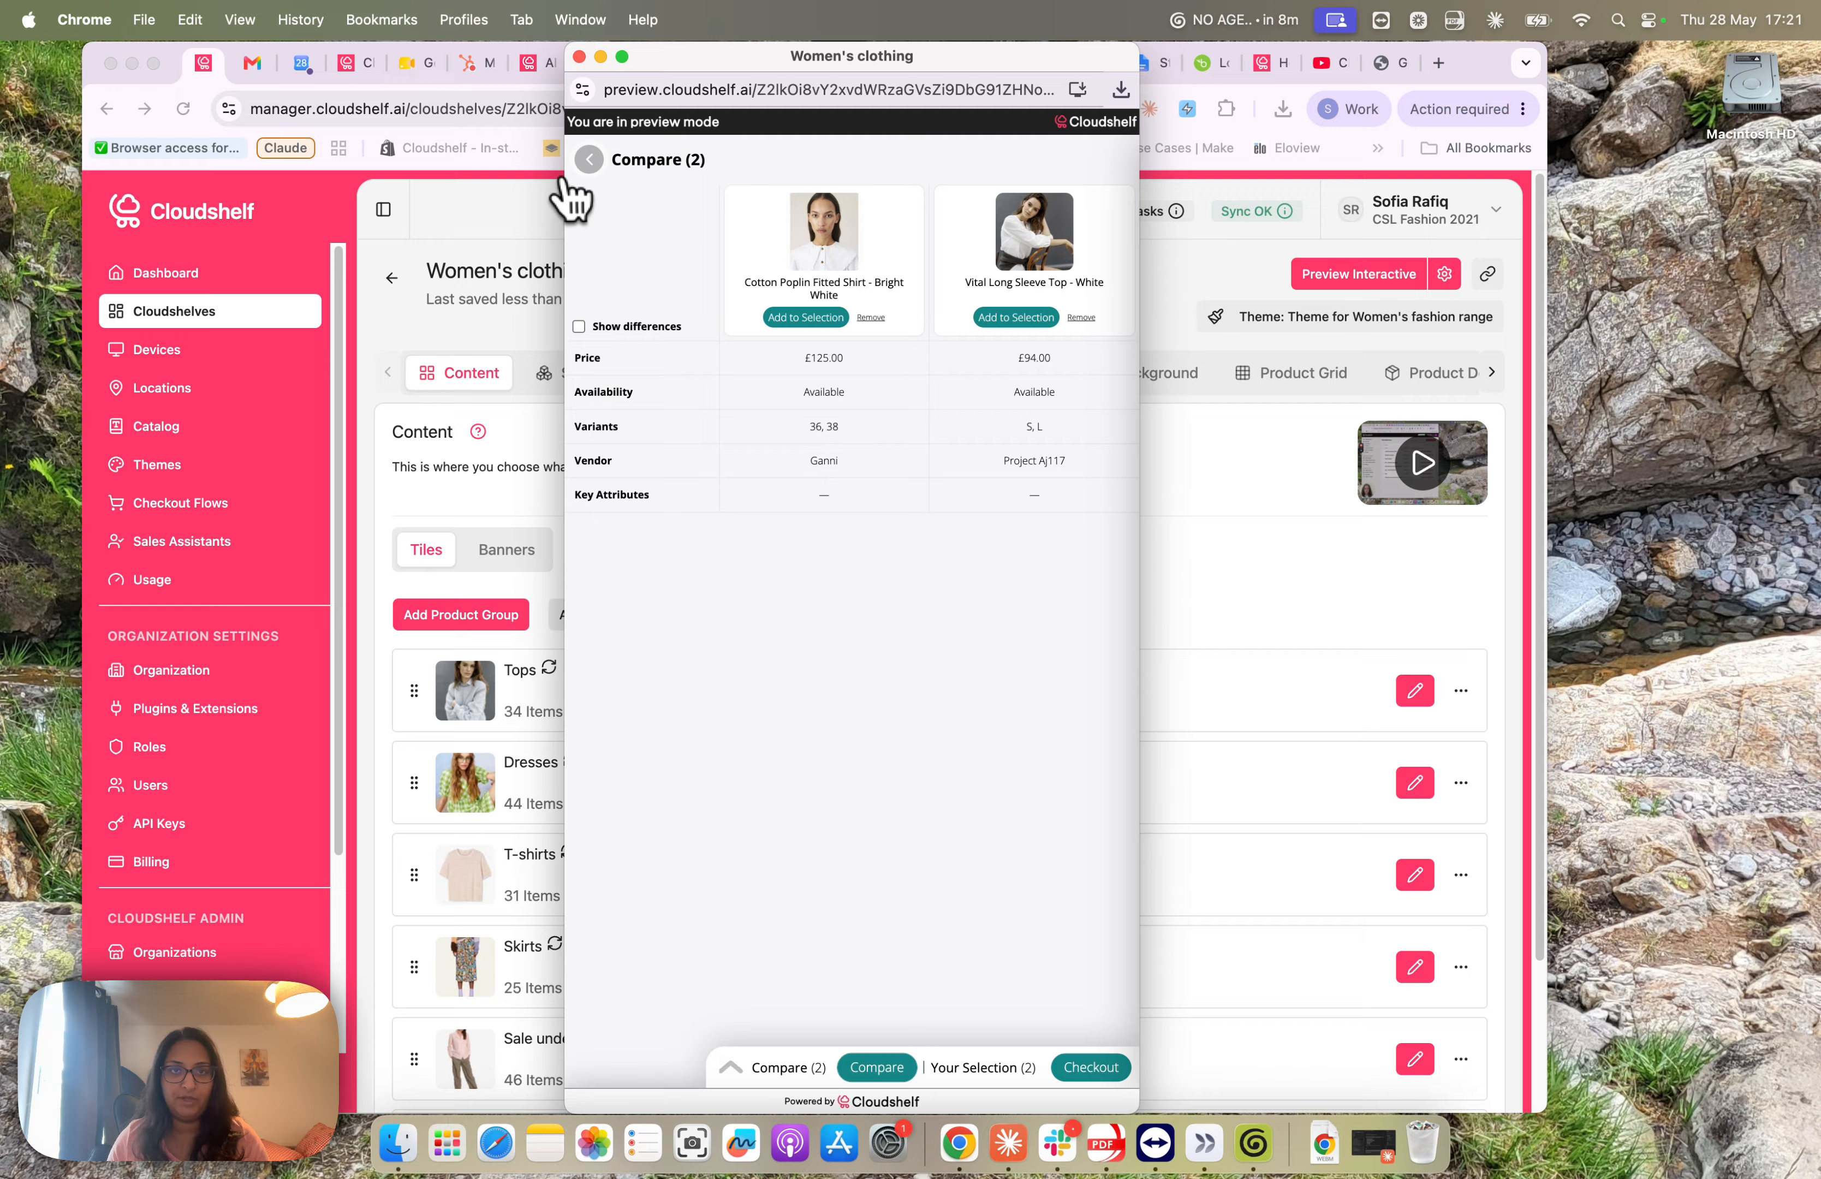
pyautogui.click(588, 163)
pyautogui.click(587, 163)
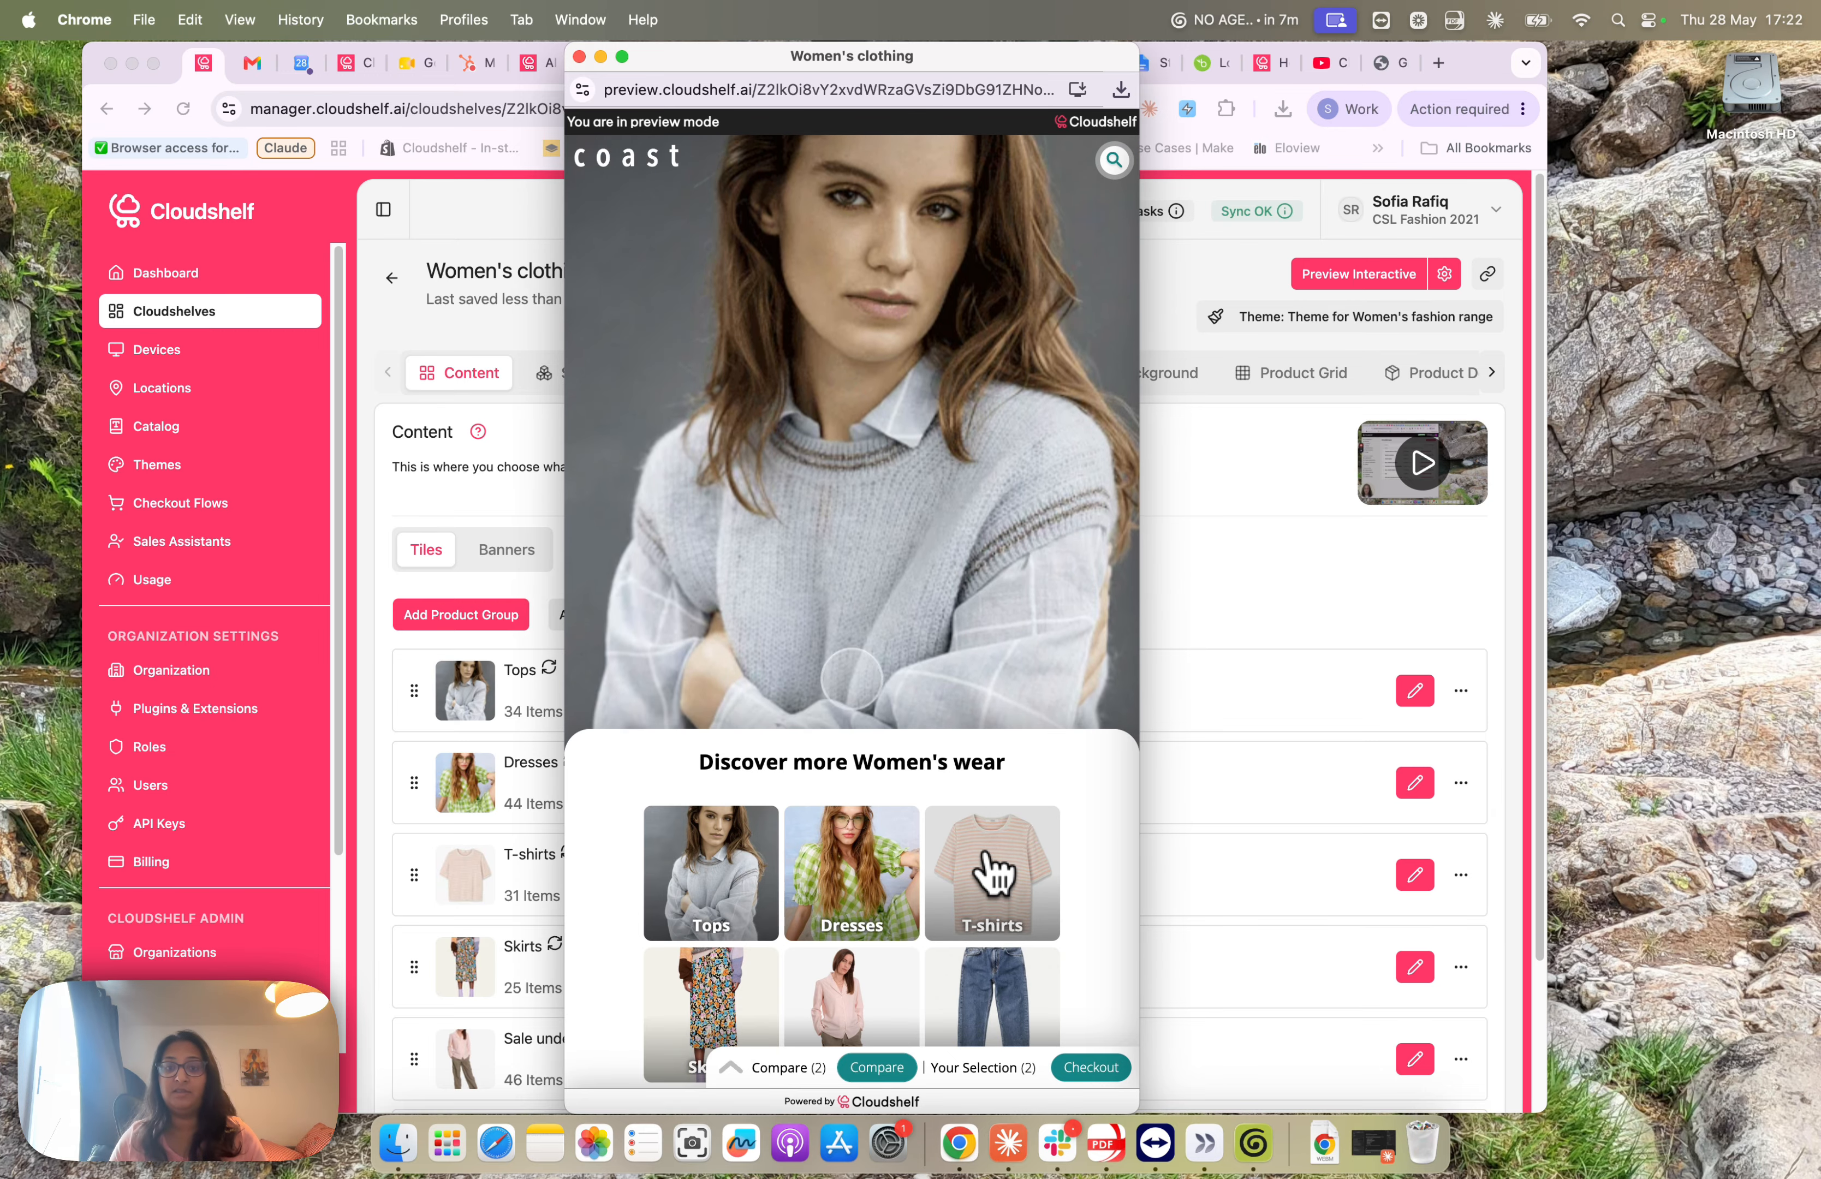
# Close the preview and look over the content tiles of the Women's clothing Cloudshelf.
pyautogui.press('super+w')
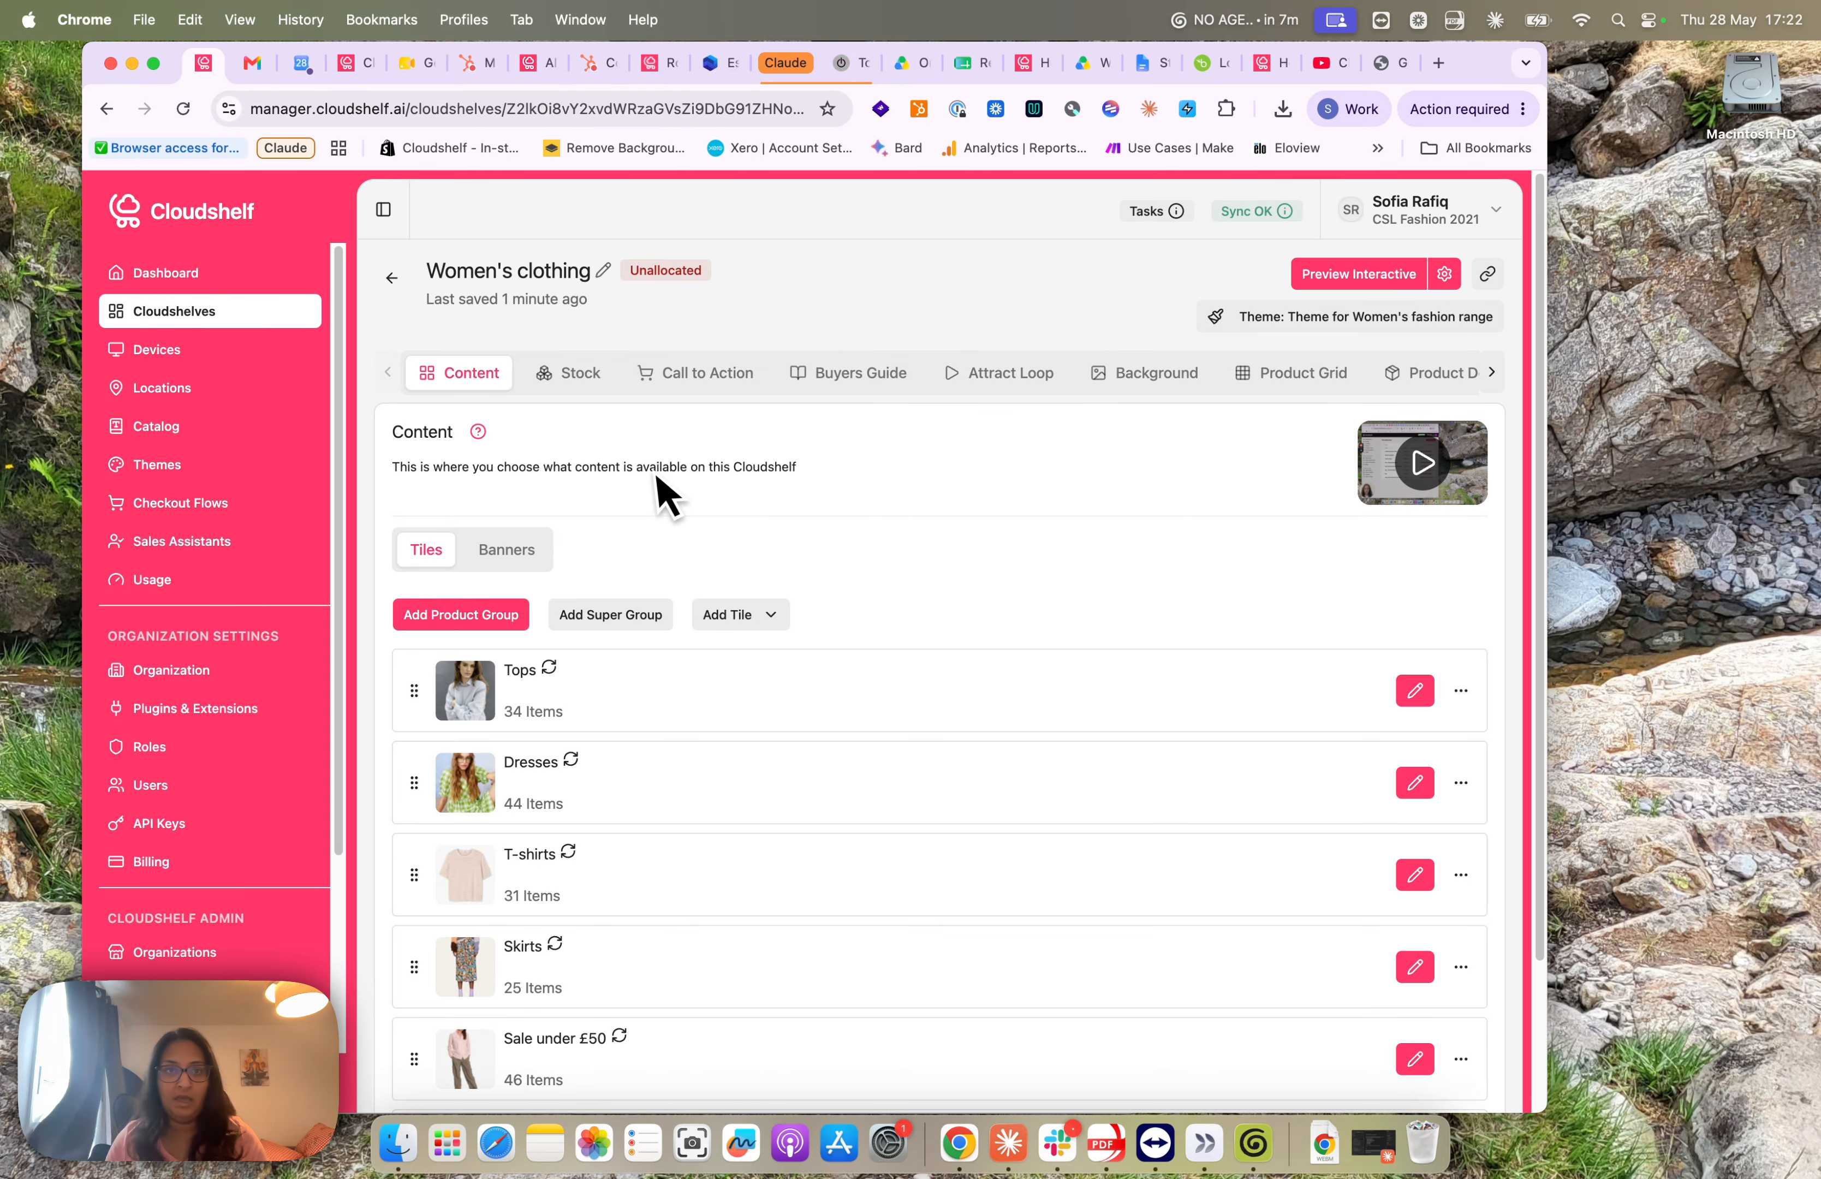
pyautogui.scroll(-2, 663, 597)
pyautogui.scroll(-1, 666, 613)
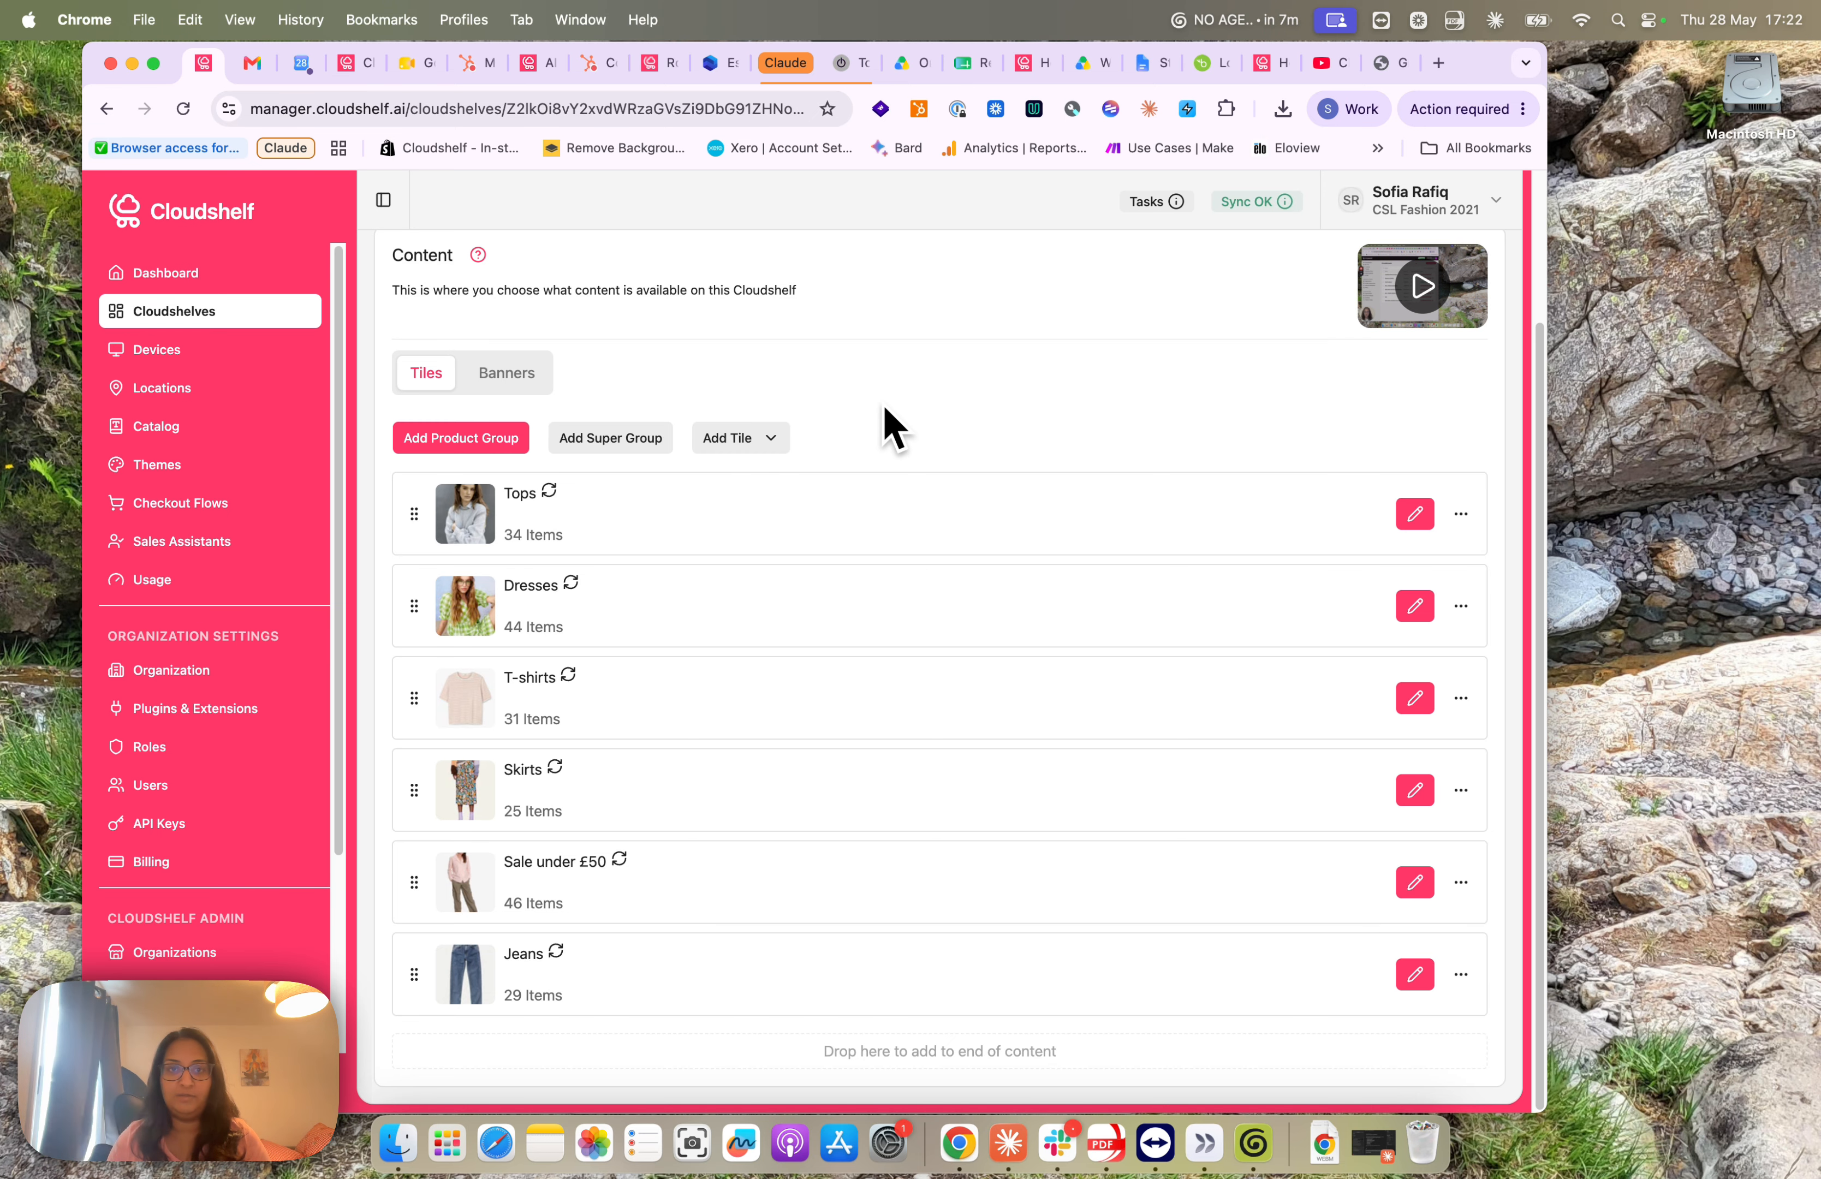
pyautogui.scroll(2, 892, 428)
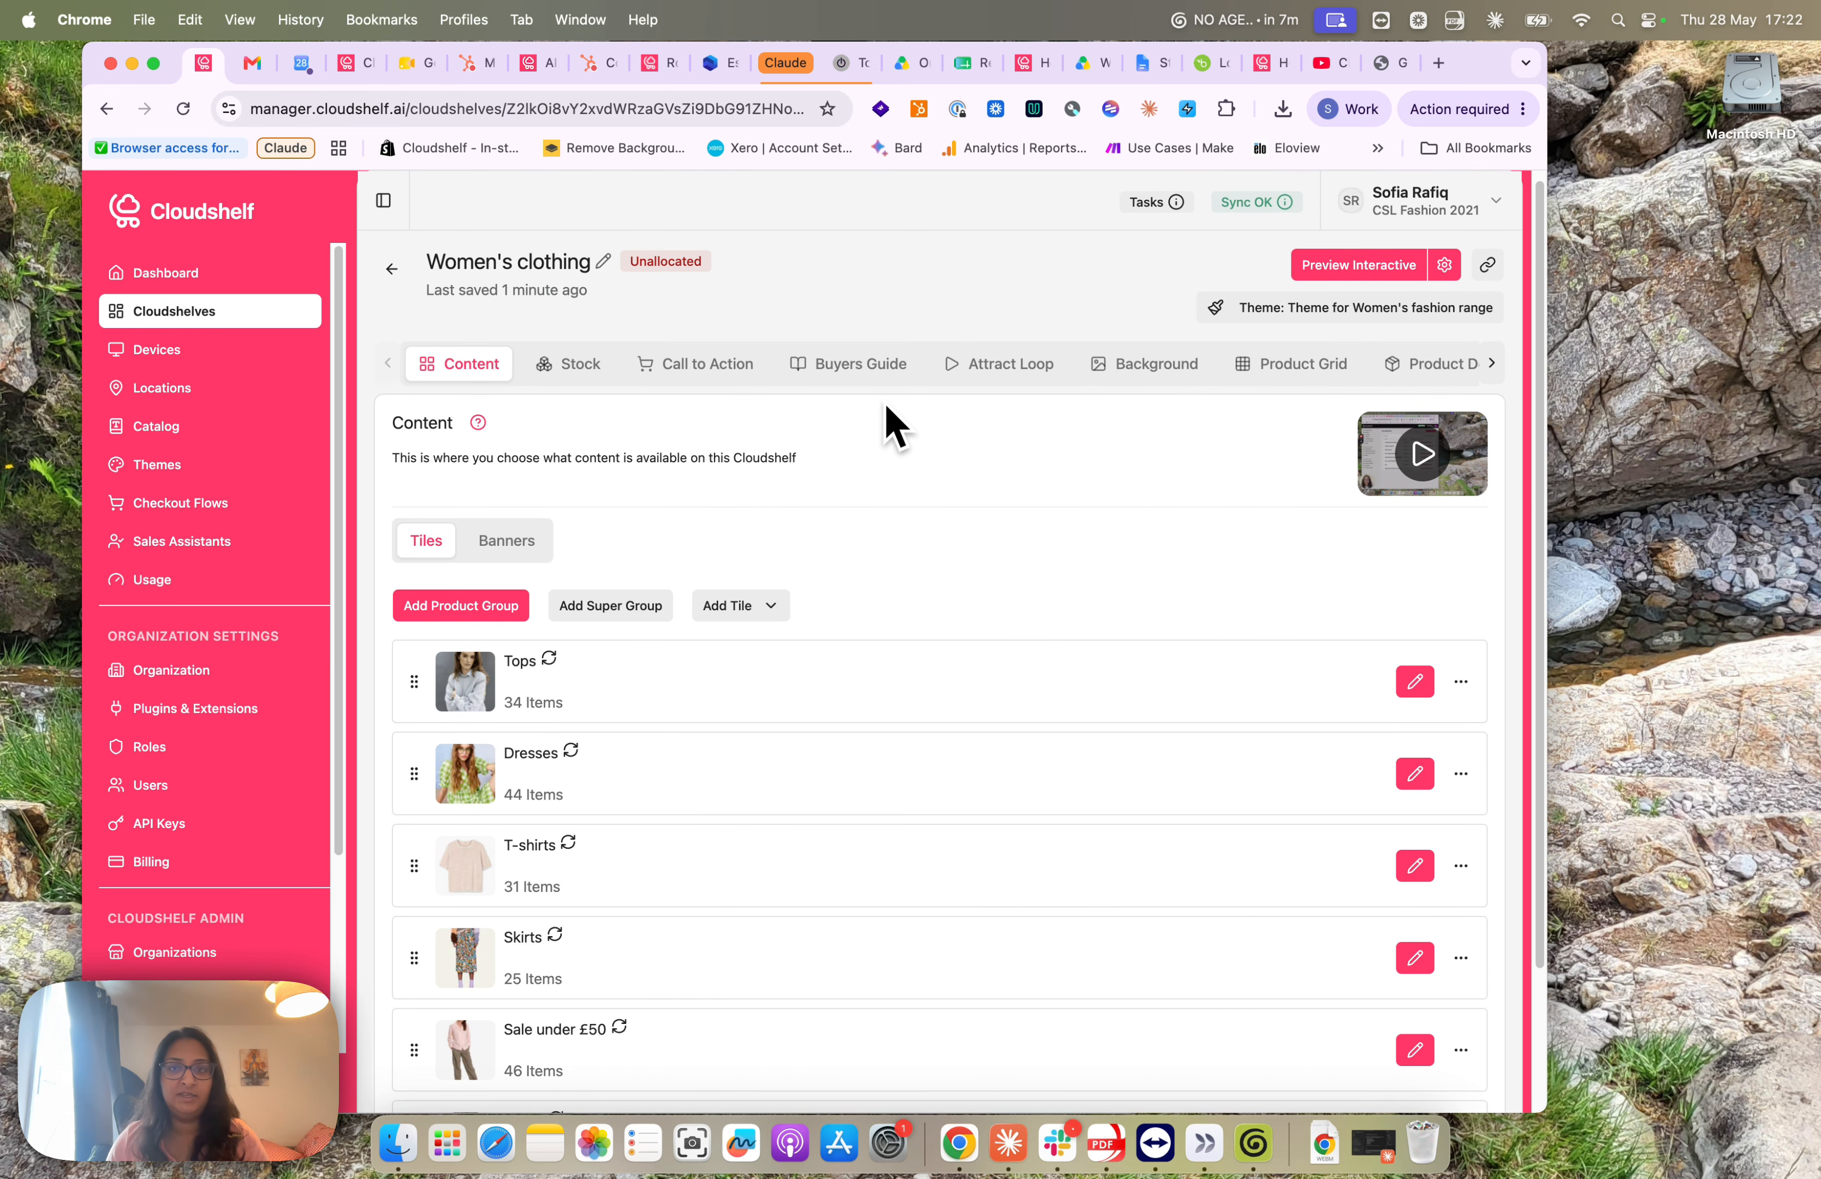